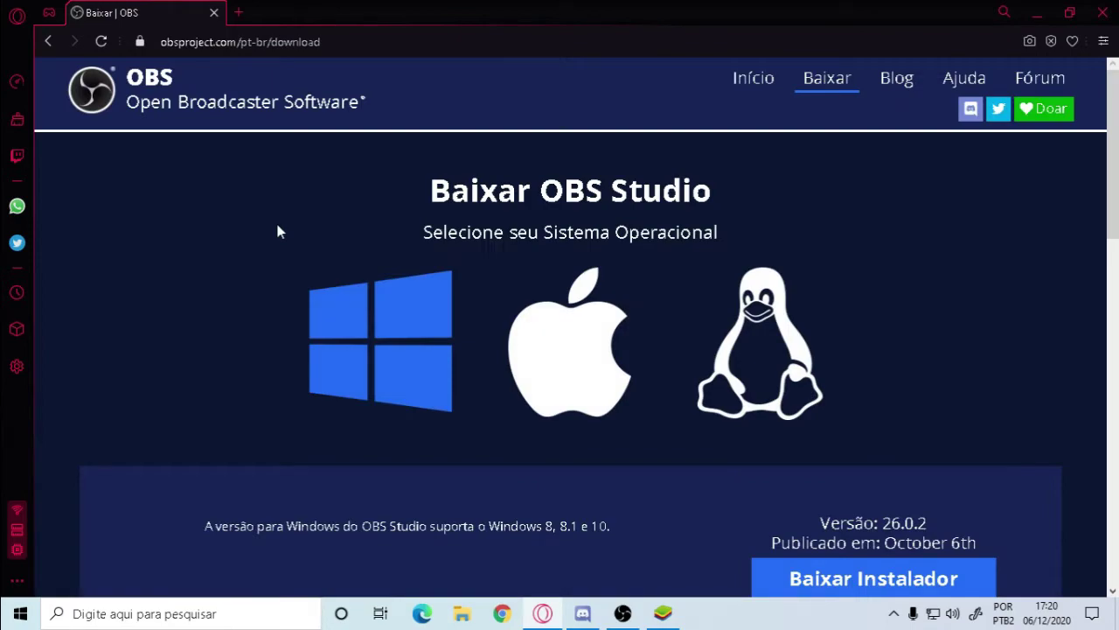
Examine the OBS download page, including the OBS Studio 26.0.2 installer options and the OBS Clássico section
scroll(530, 219, down, 15)
scroll(526, 225, up, 15)
scroll(405, 159, down, 3)
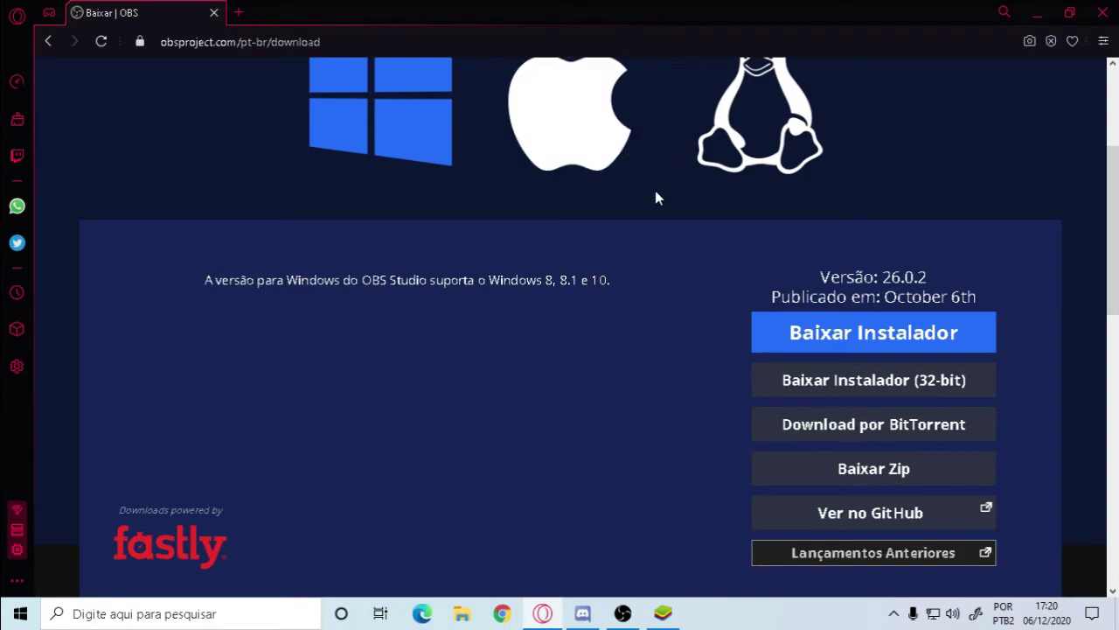
scroll(655, 190, down, 2)
scroll(655, 190, up, 3)
scroll(655, 192, down, 6)
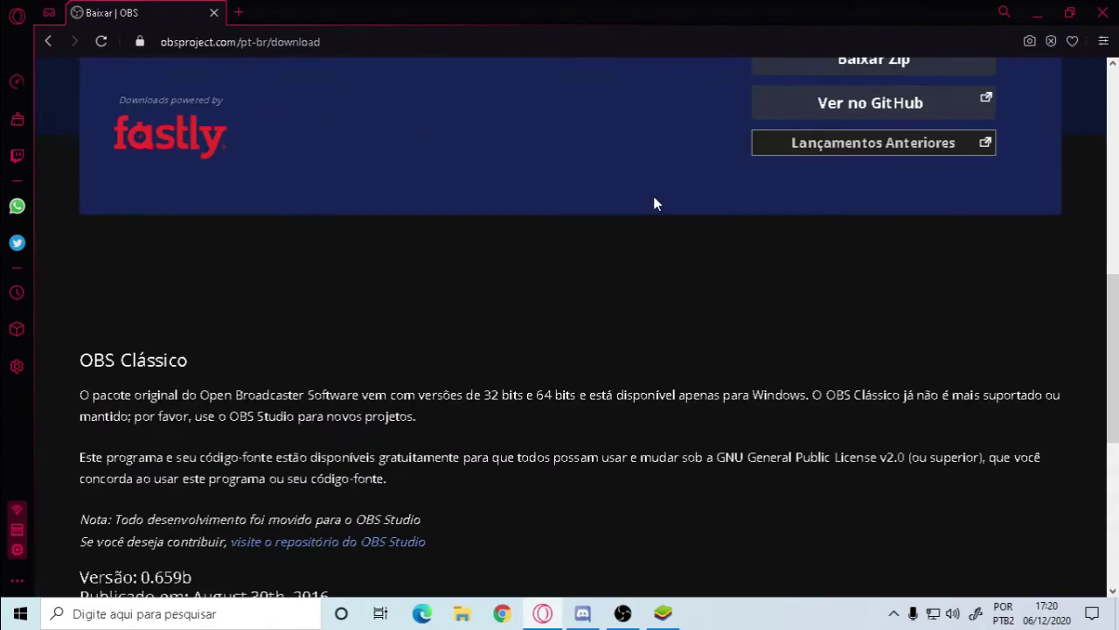
scroll(653, 201, down, 5)
scroll(627, 198, up, 3)
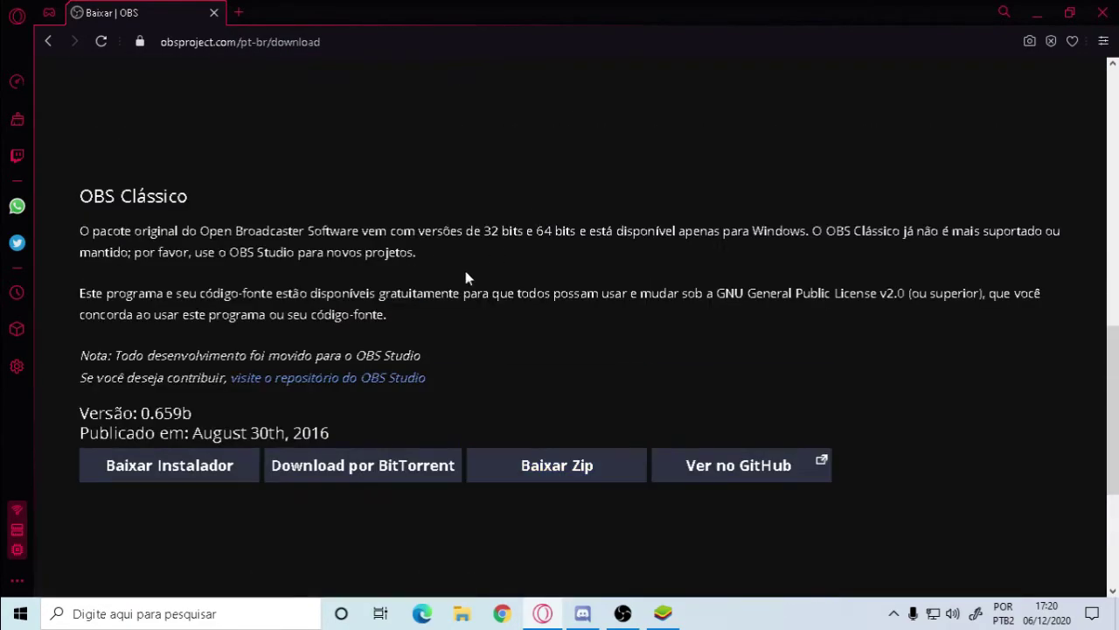
drag(80, 196, 212, 190)
click(212, 190)
scroll(236, 226, up, 4)
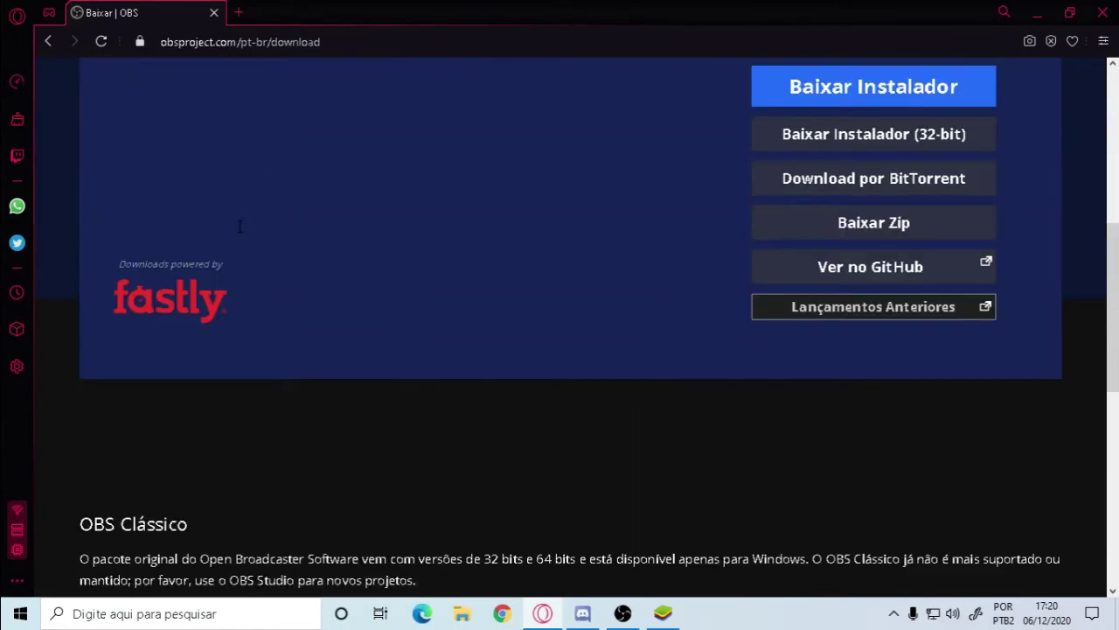
scroll(215, 92, down, 8)
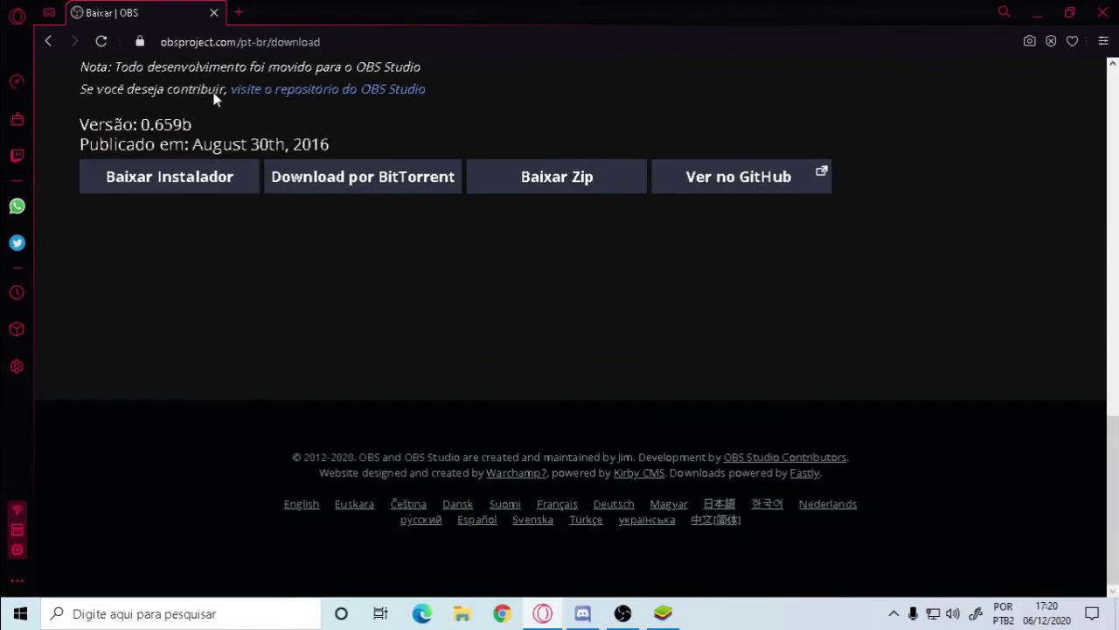
scroll(229, 205, up, 4)
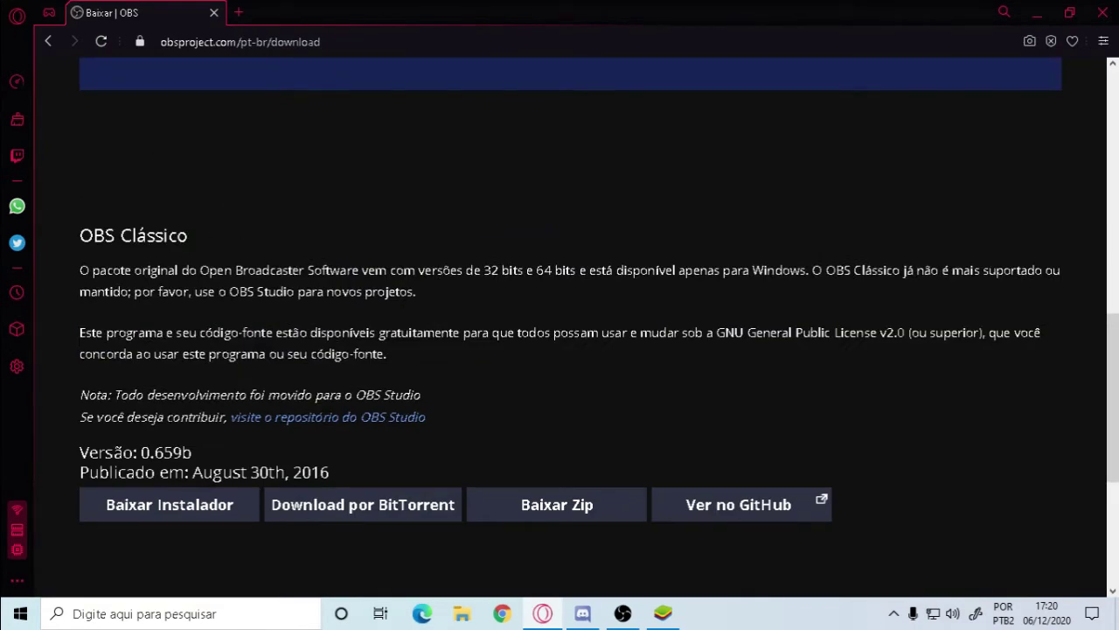
scroll(339, 200, up, 8)
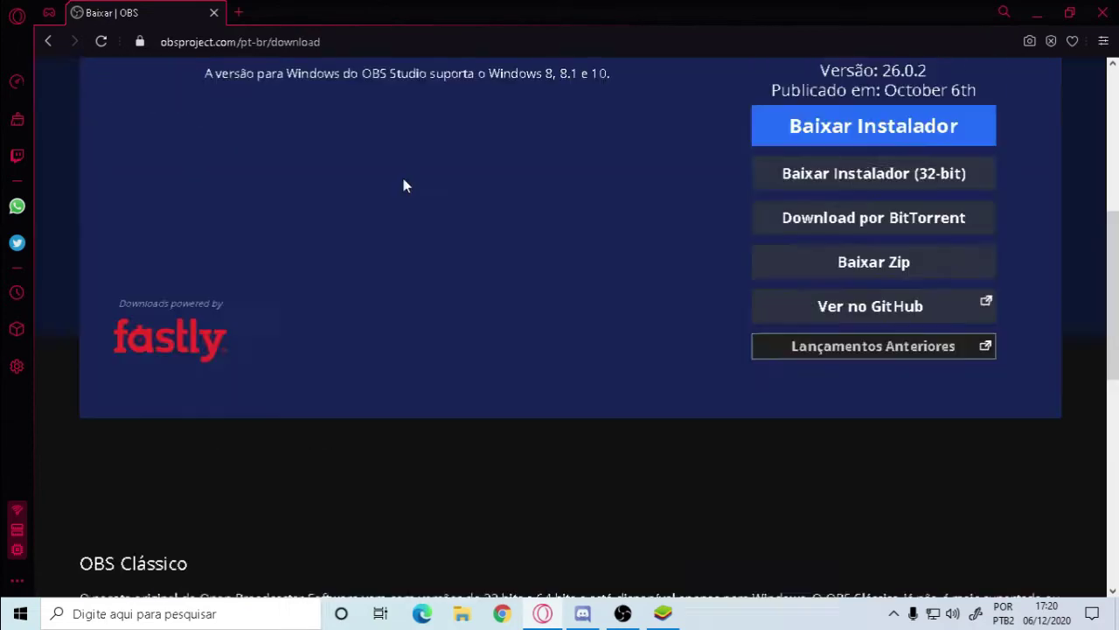
scroll(862, 367, down, 2)
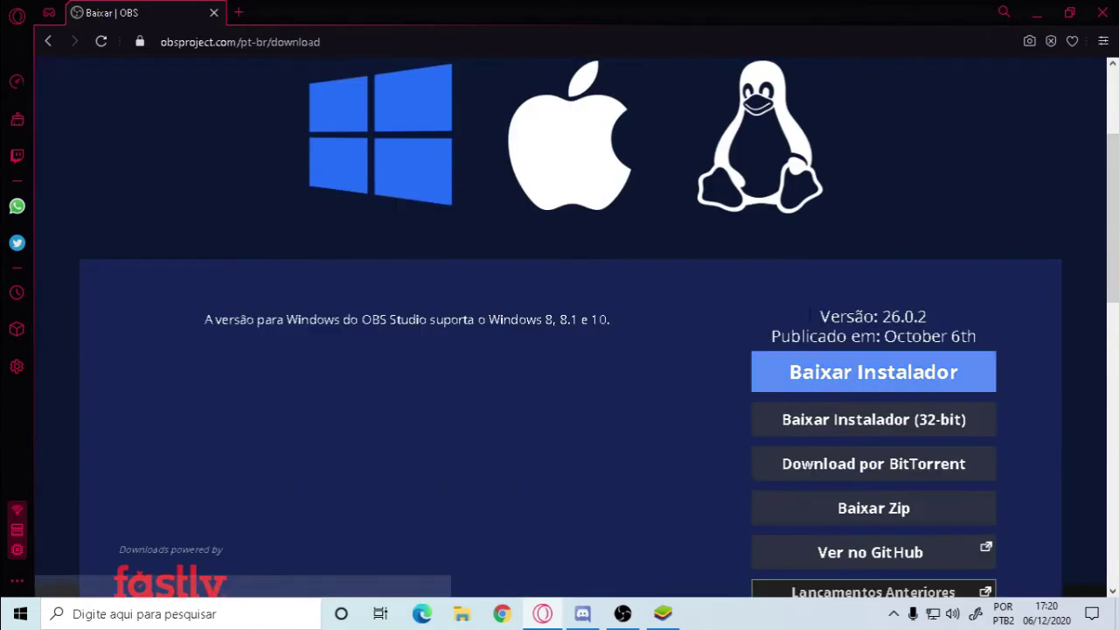
click(856, 372)
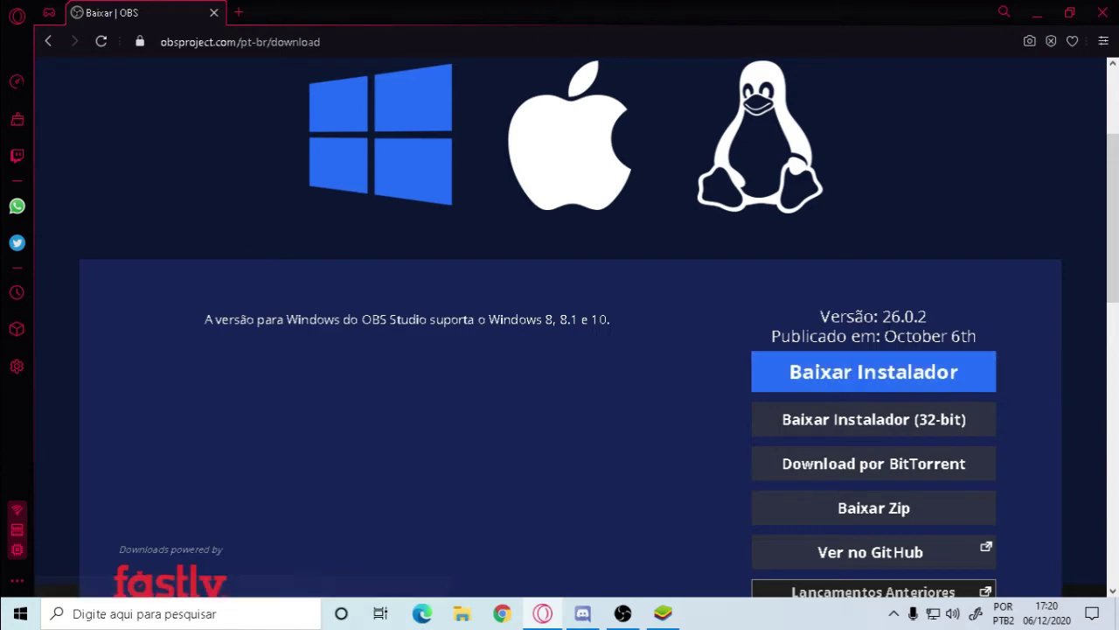
scroll(594, 341, down, 10)
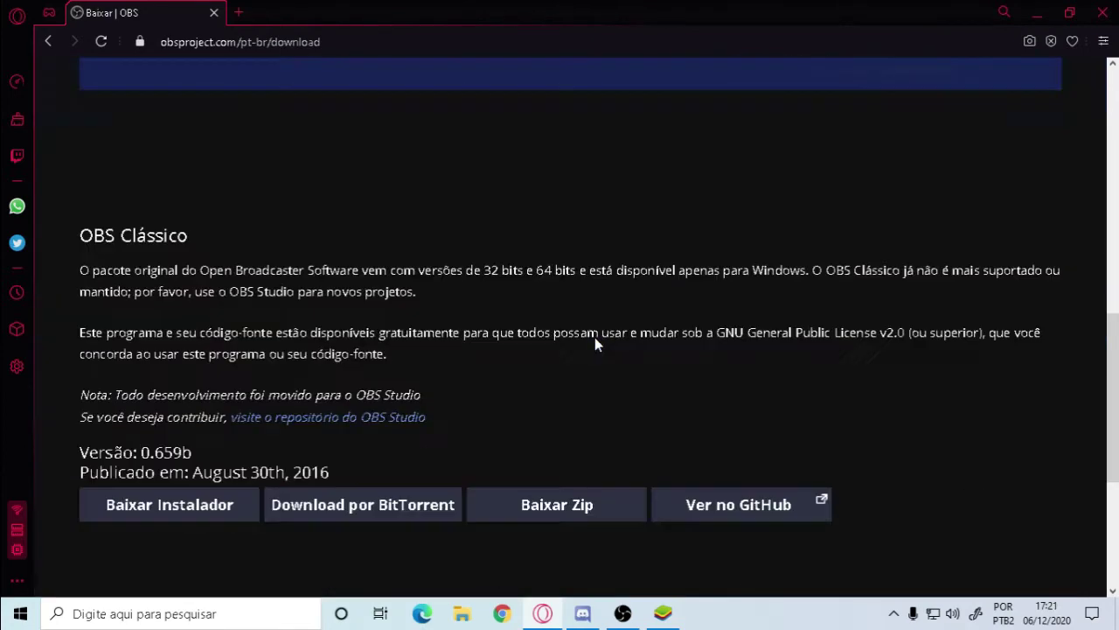
scroll(490, 366, up, 3)
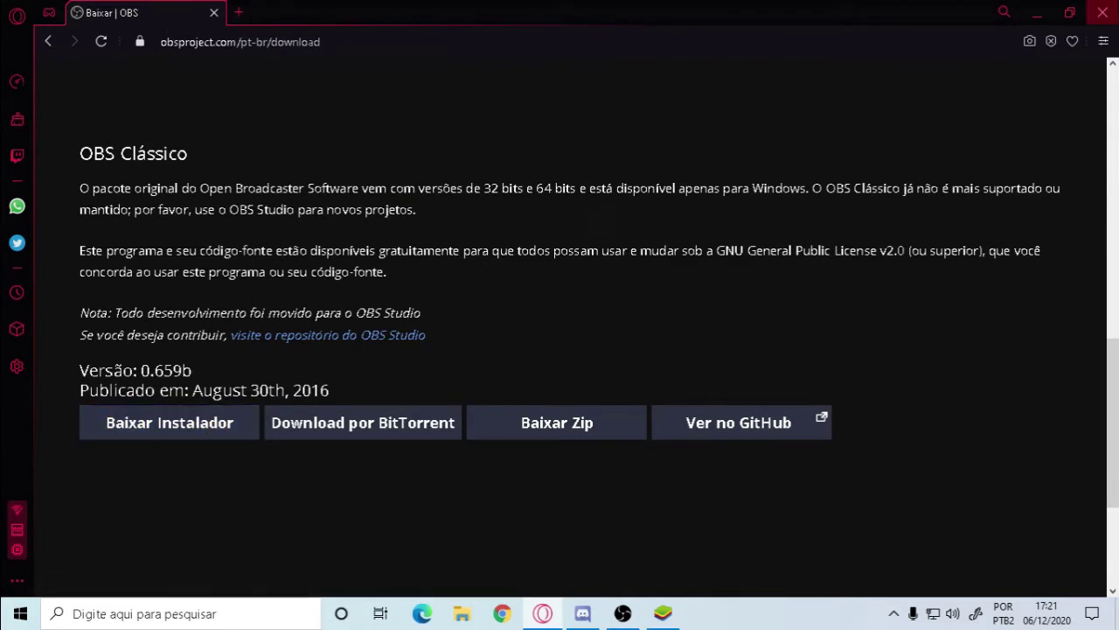
Close the browser and refresh the desktop
click(1103, 12)
right_click(2, 7)
click(133, 50)
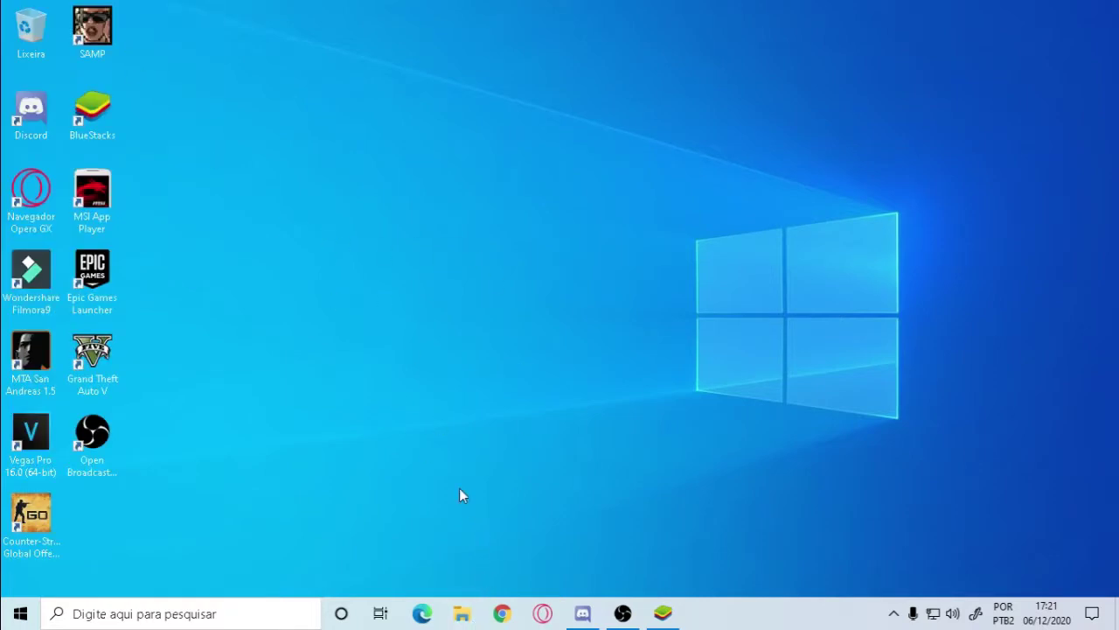
key(super+e)
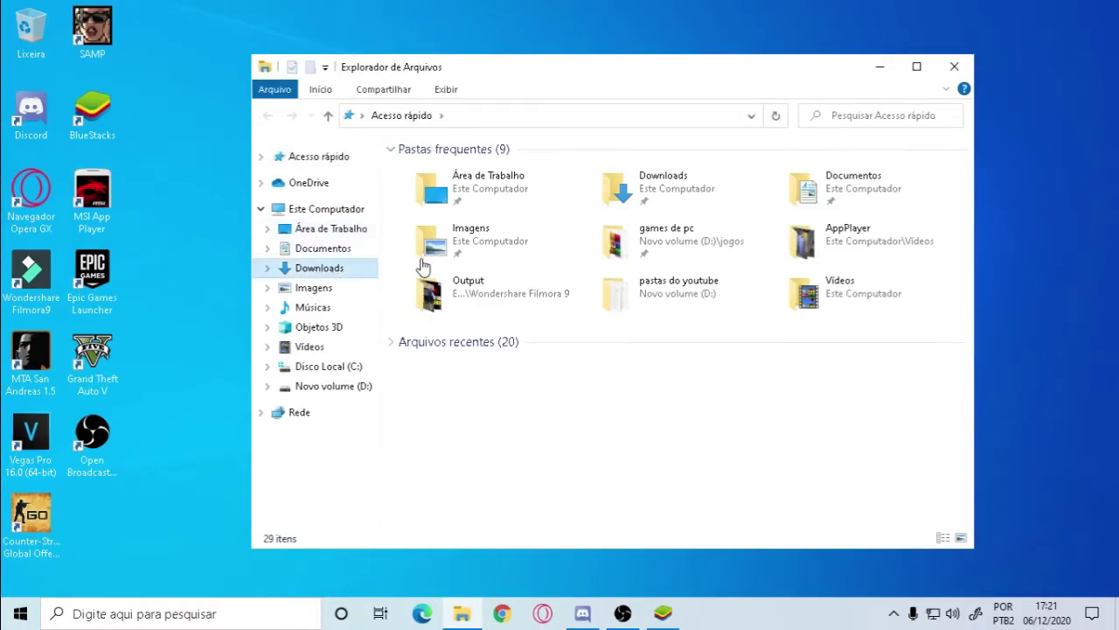
click(954, 67)
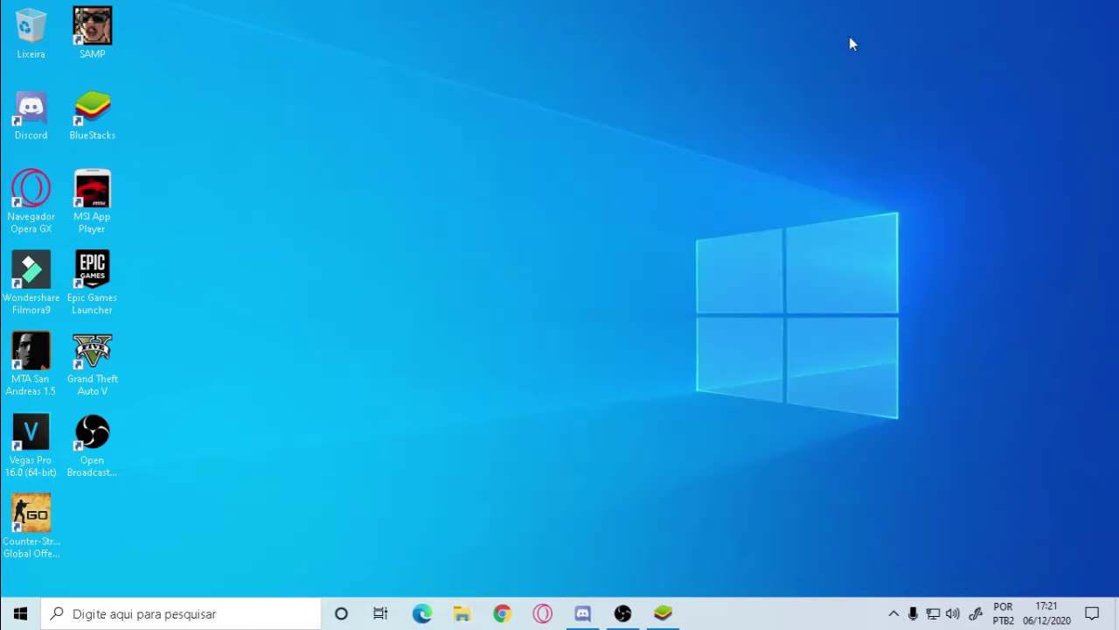
right_click(7, 5)
click(156, 54)
right_click(94, 437)
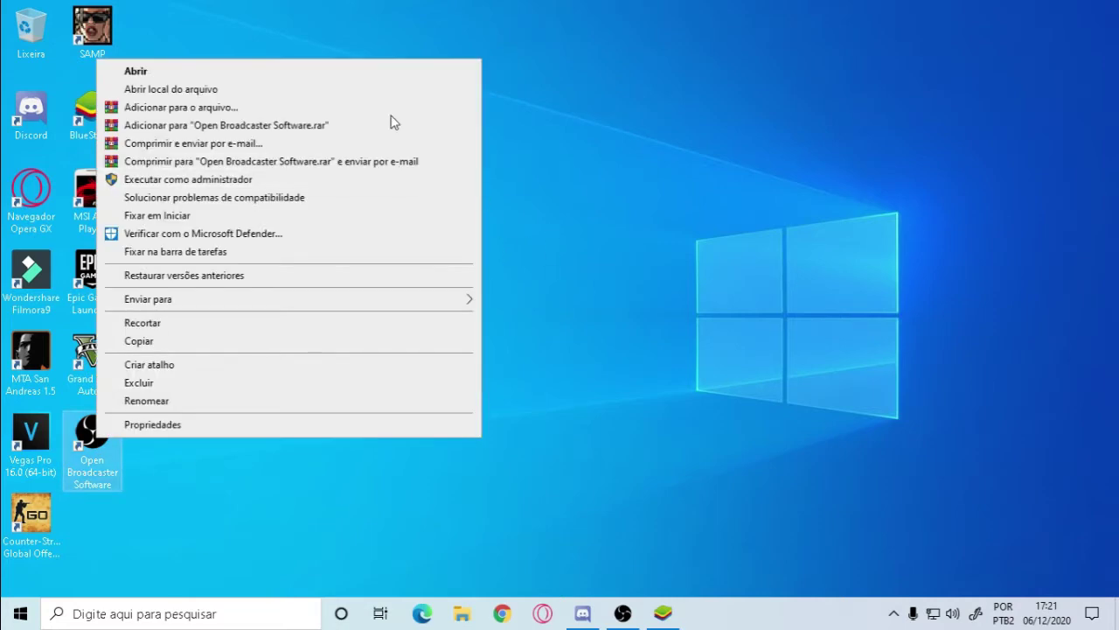
right_click(207, 3)
click(250, 46)
right_click(107, 418)
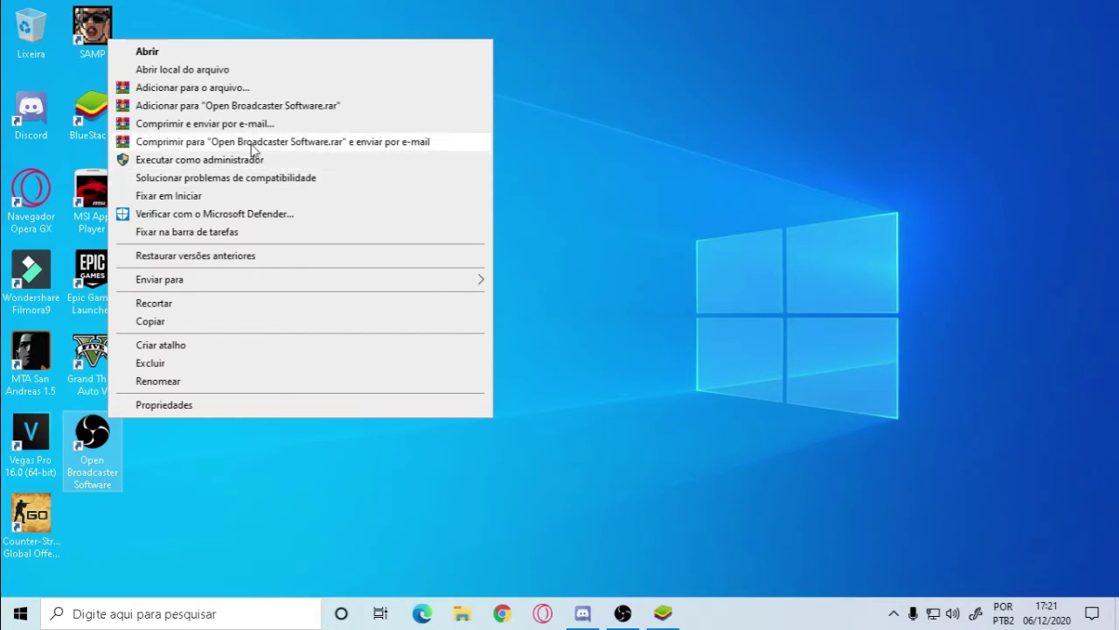
click(595, 409)
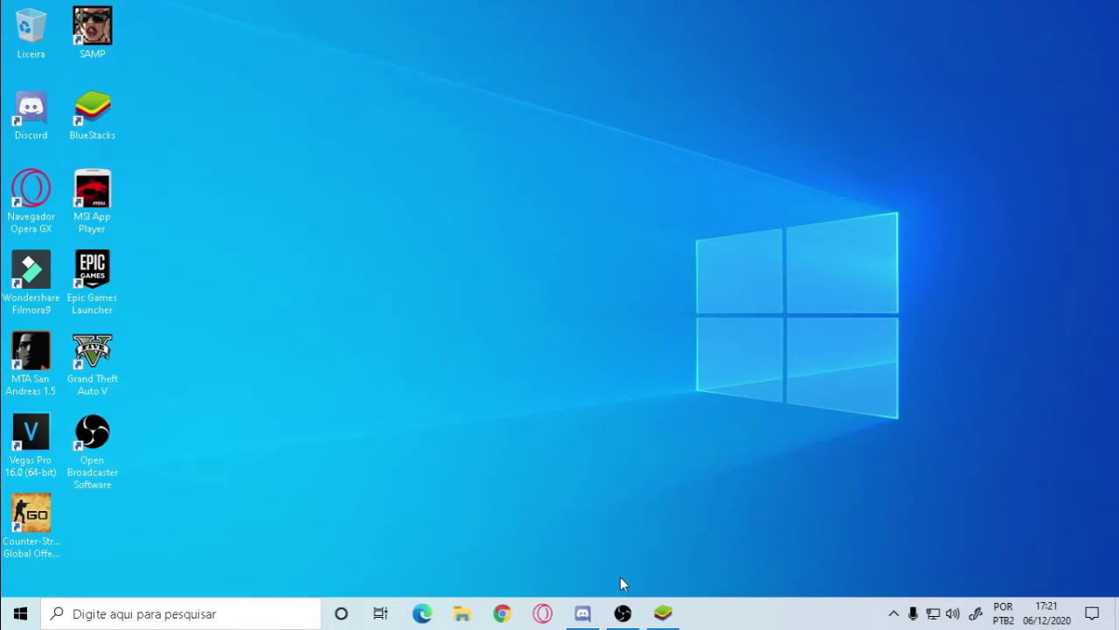
Switch to the already running Open Broadcaster Software window
click(623, 613)
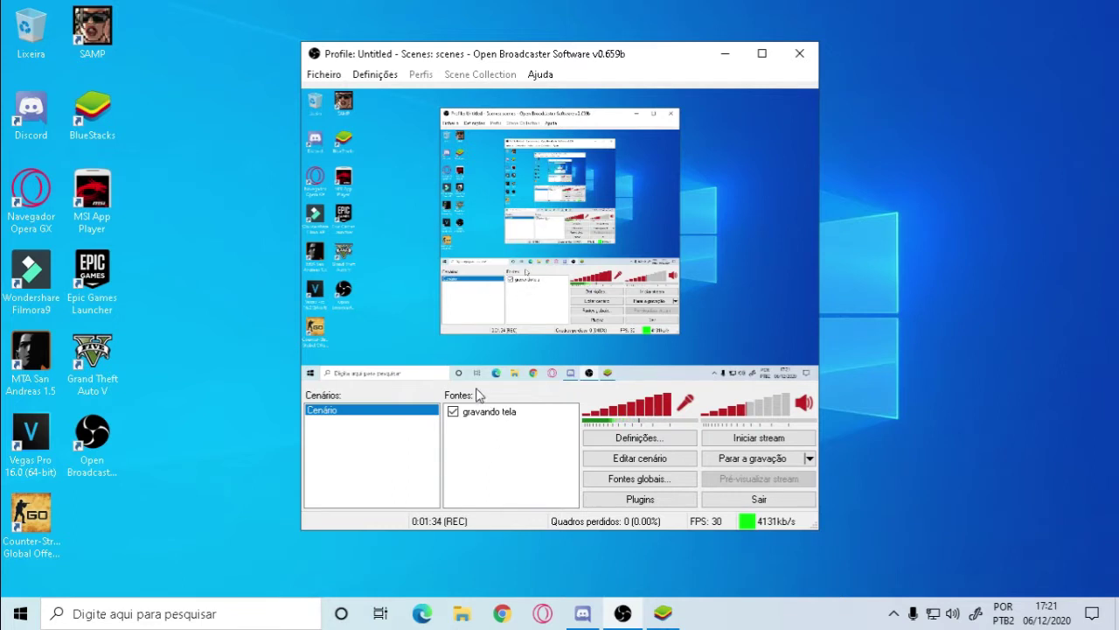
right_click(385, 439)
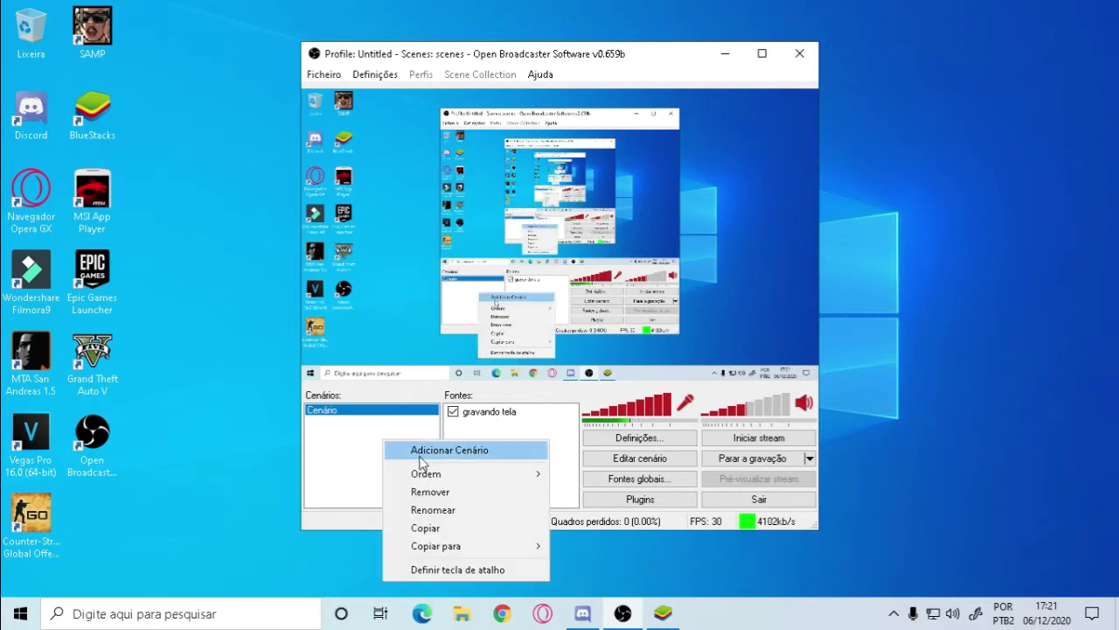
click(397, 437)
right_click(398, 435)
click(495, 450)
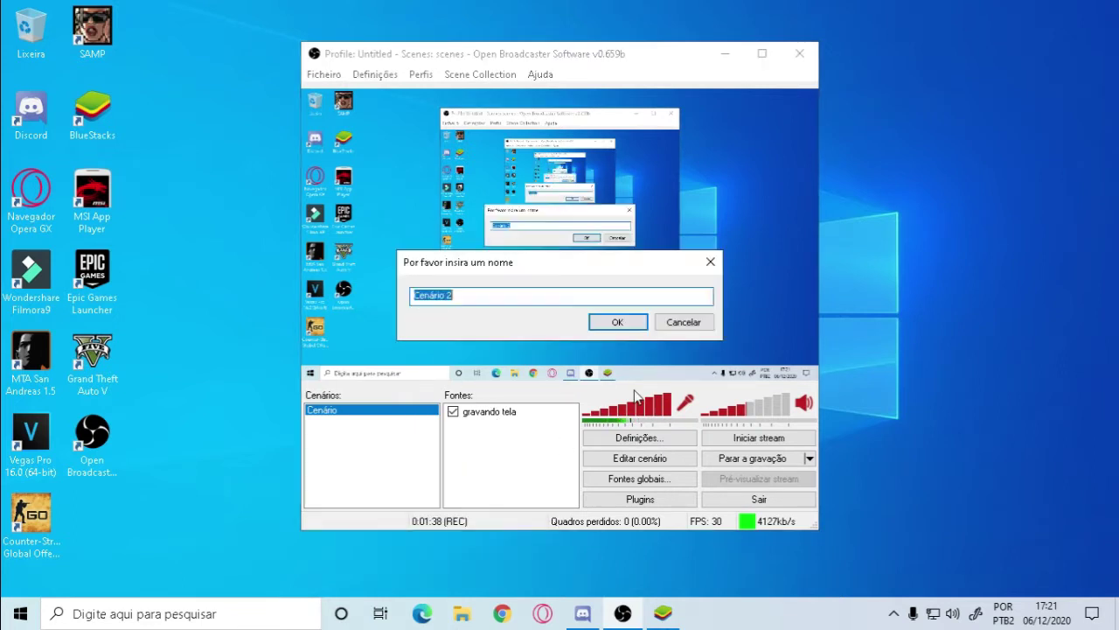
click(684, 321)
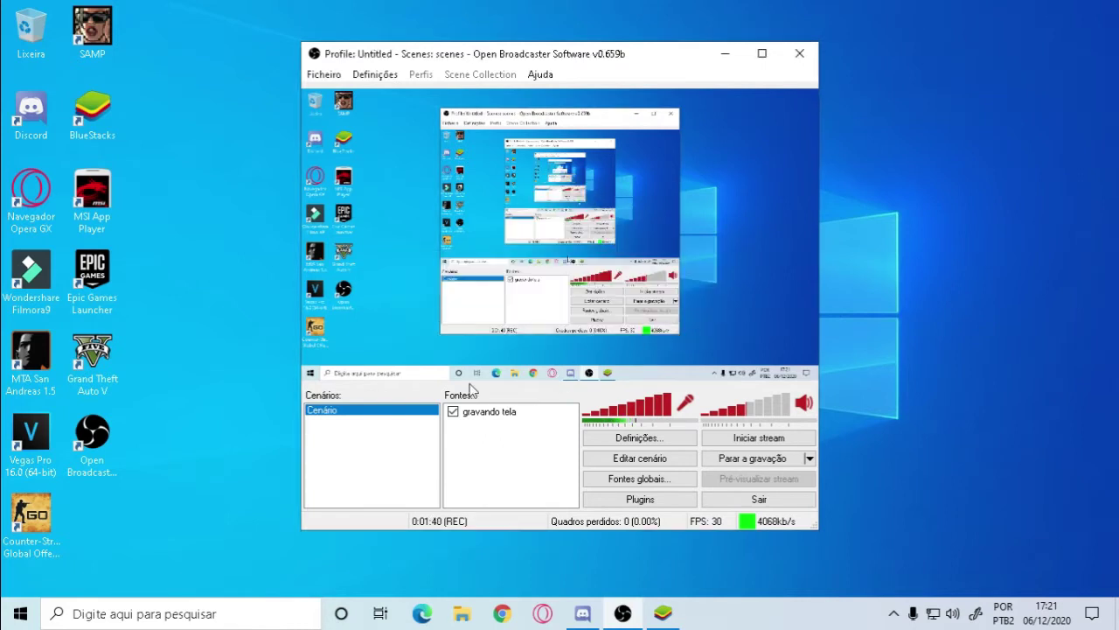
Rename the existing scene "Cenário" to "free fire"
right_click(389, 410)
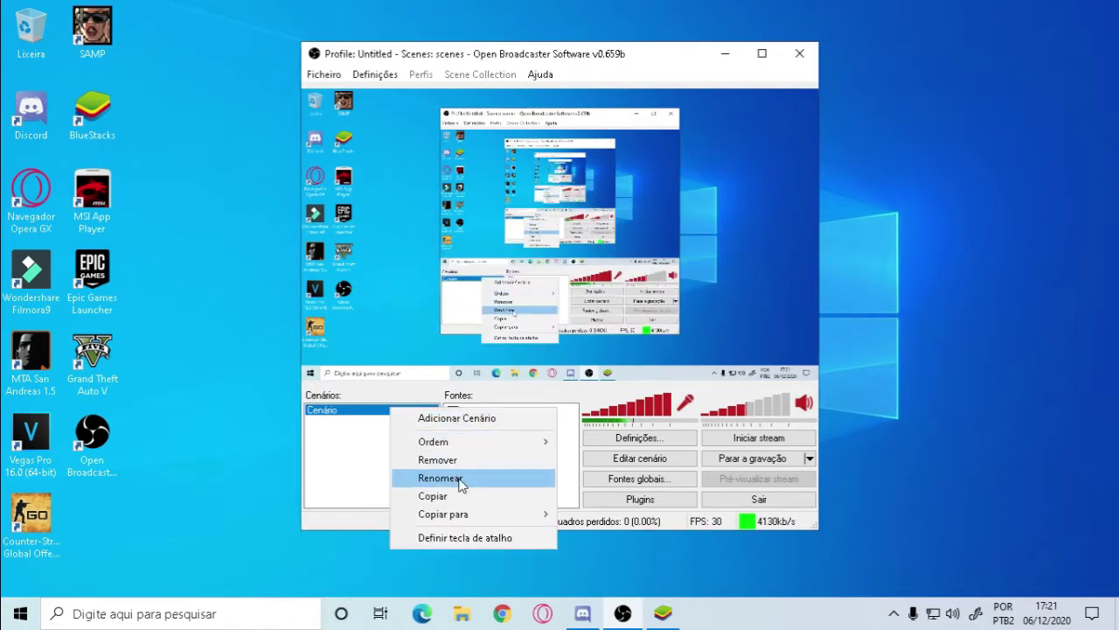
click(447, 478)
text(f)
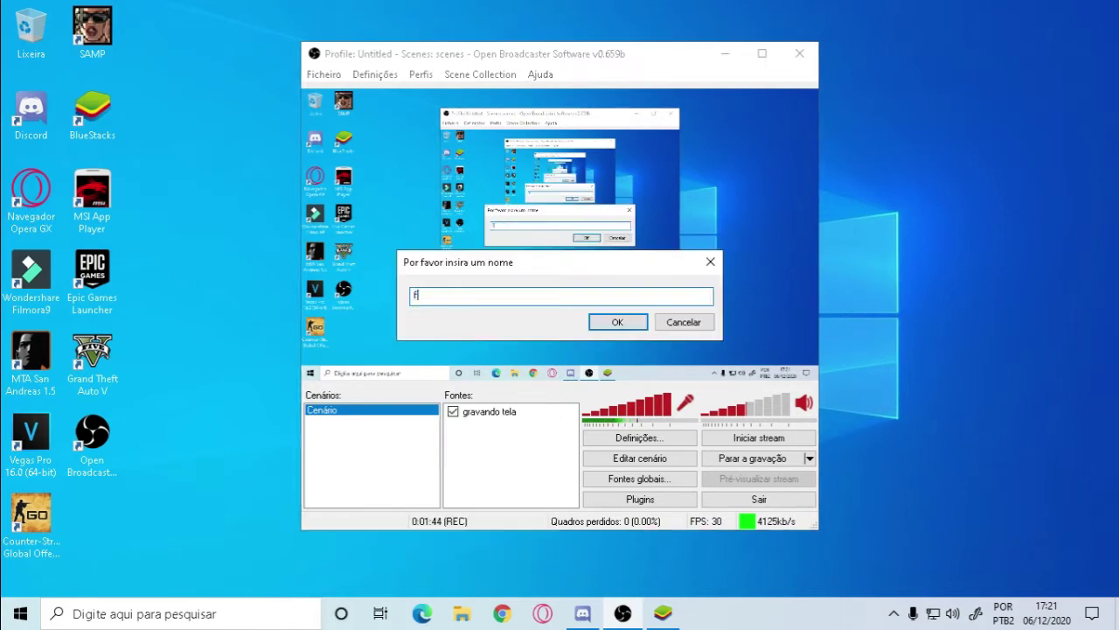
text(ree fire)
key(Return)
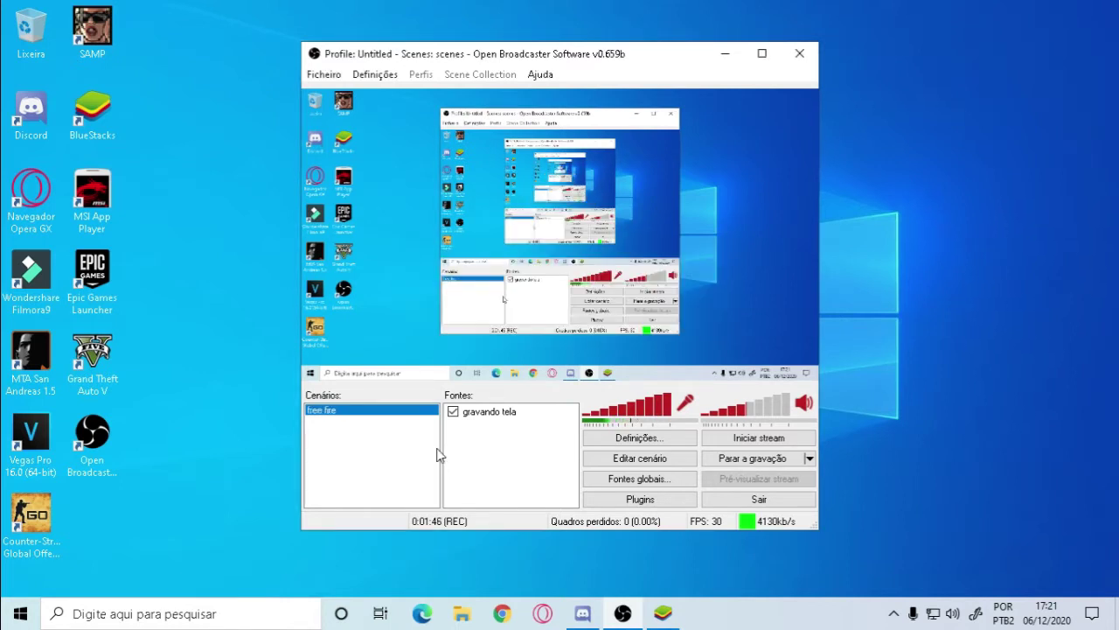
View the source types that can be added to the free fire scene
click(488, 411)
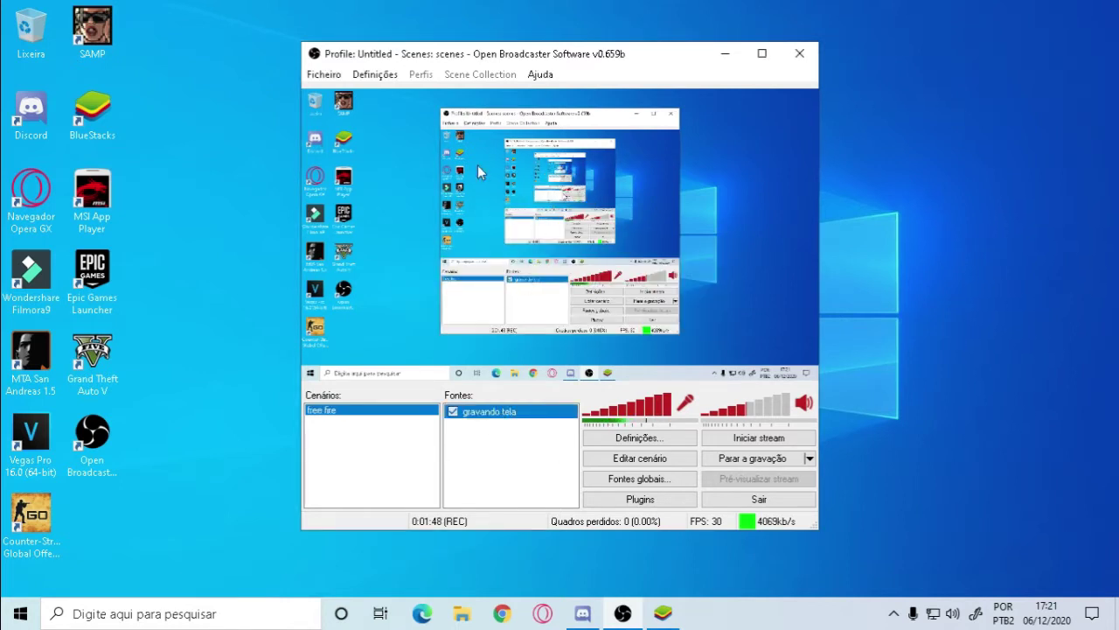
right_click(512, 441)
mouse_move(582, 457)
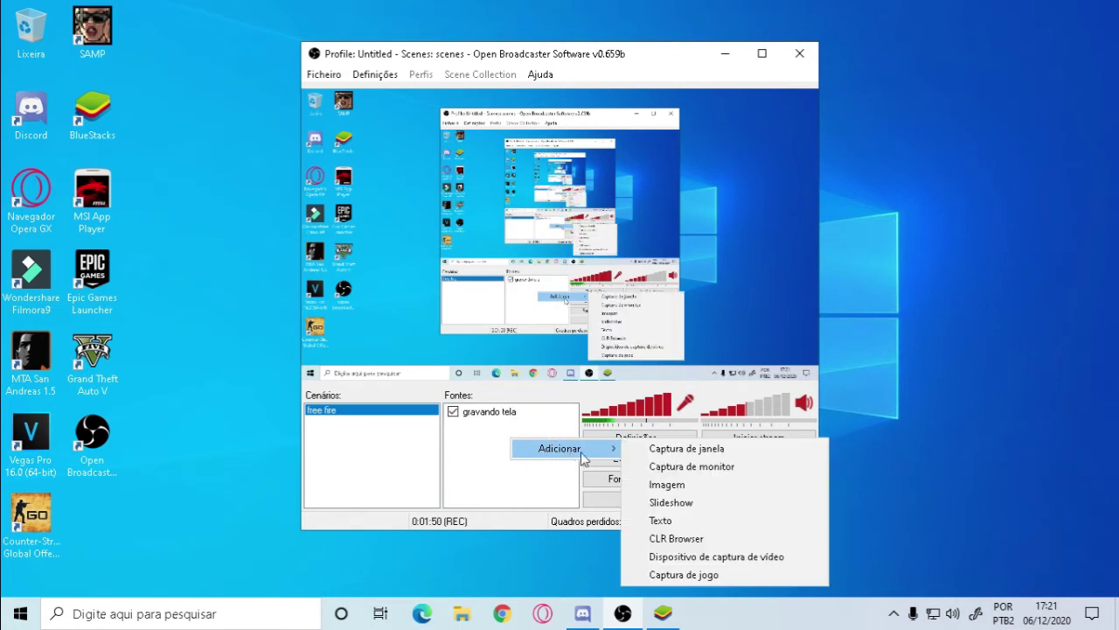
click(505, 467)
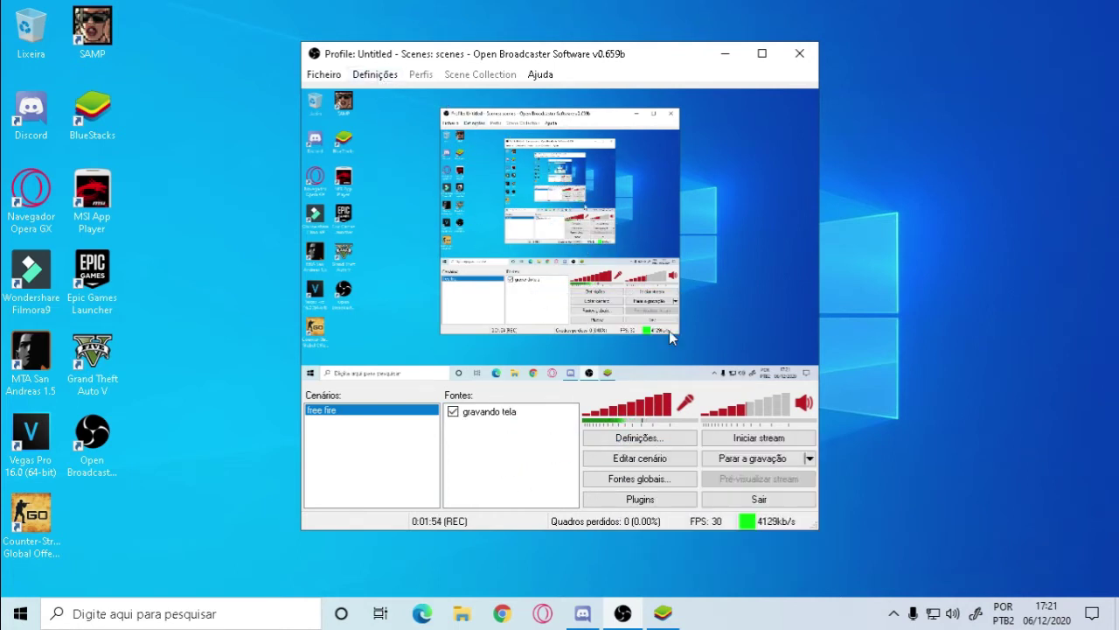
Open the encoding settings and choose Nvidia NVENC as the video encoder
click(636, 435)
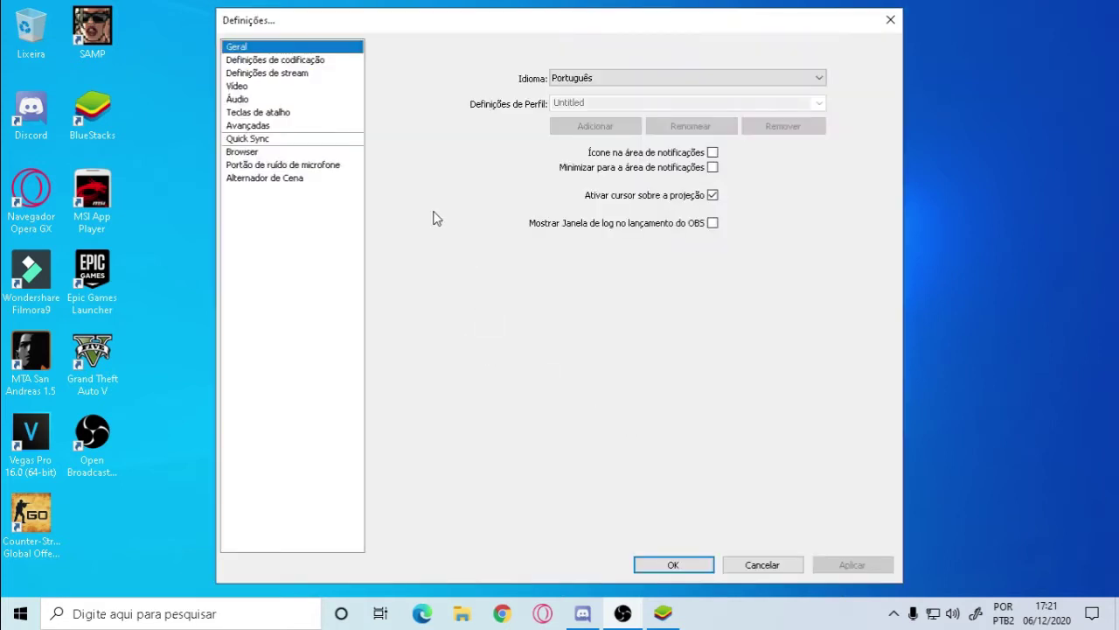
click(246, 61)
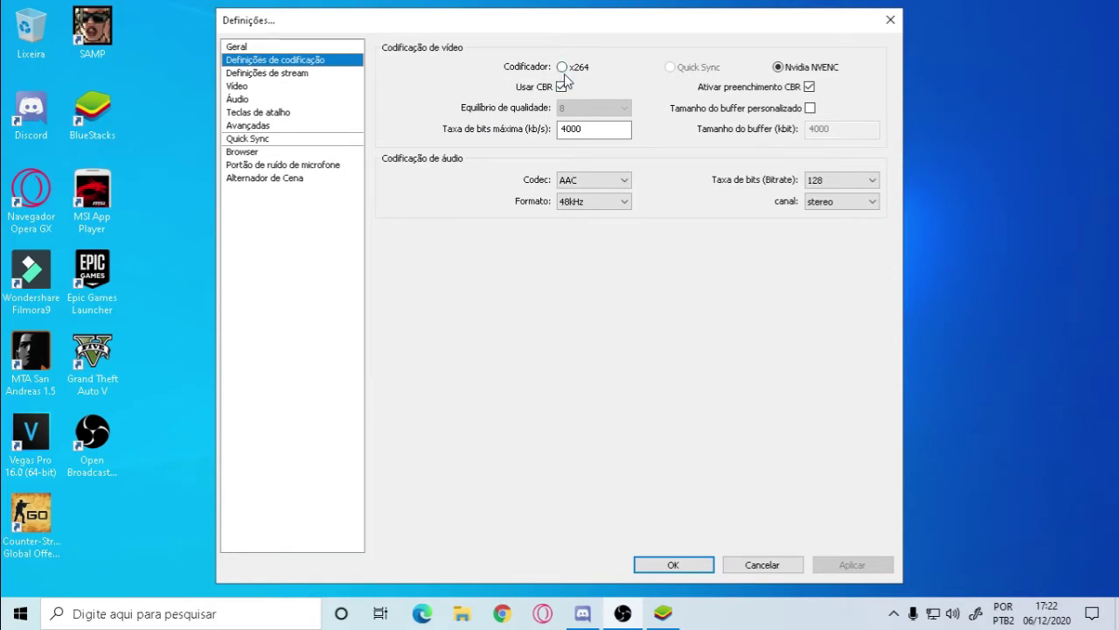
click(800, 69)
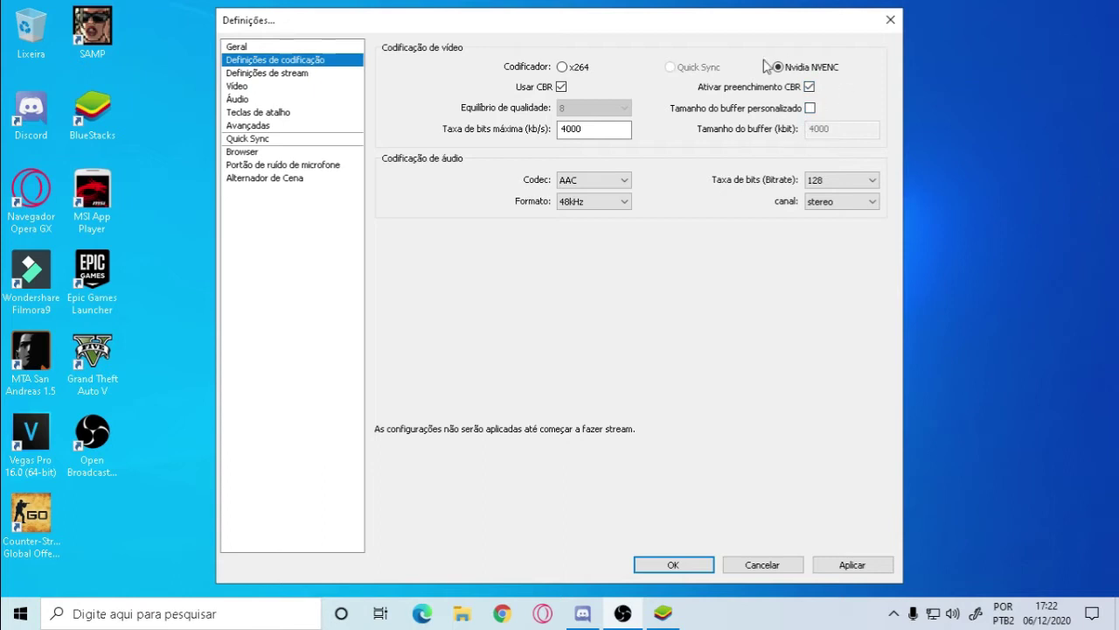
Replace the maximum video bitrate in the encoding settings with a new value
drag(612, 129, 507, 129)
text(15)
key(BackSpace)
key(BackSpace)
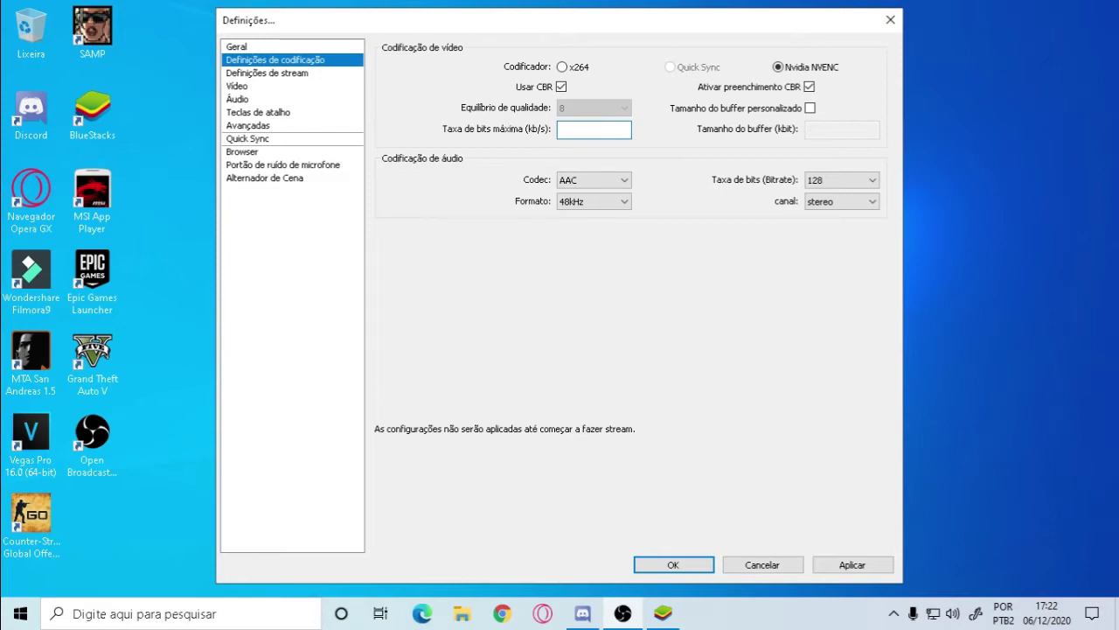
text(000)
Switch to Opera GX and search the web for "taxa de bits para youtube" in a new tab
click(543, 613)
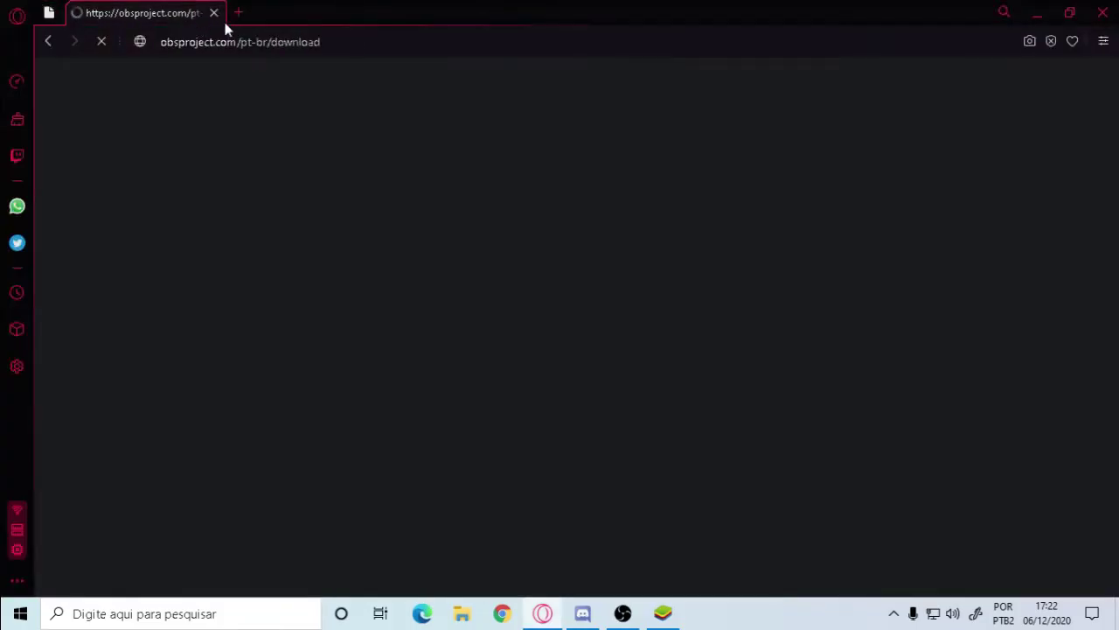
click(236, 12)
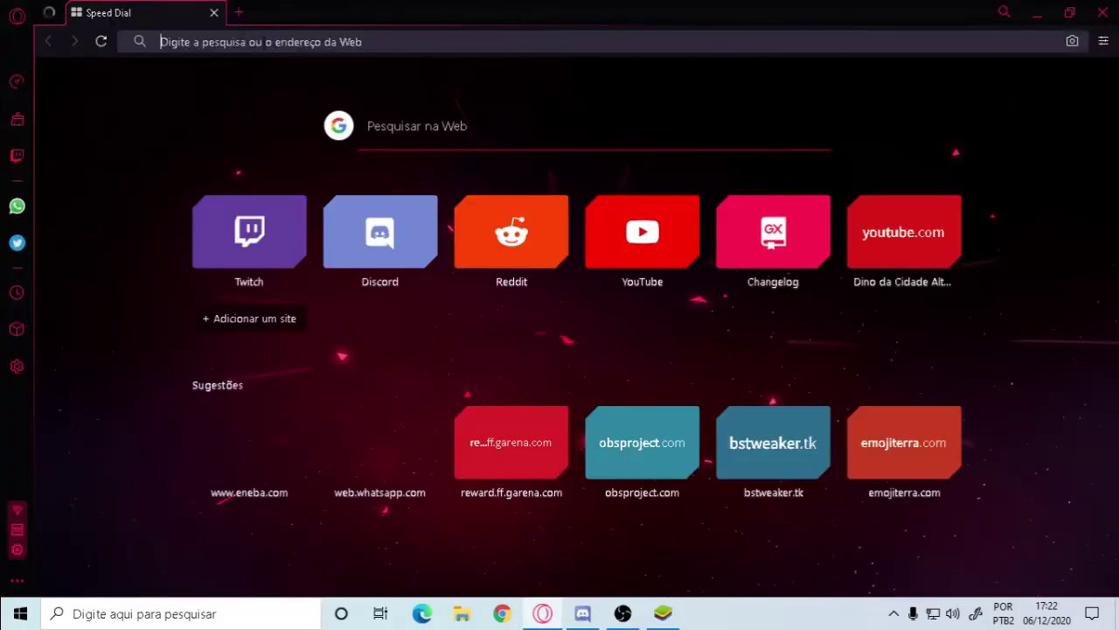
text(taca de boi)
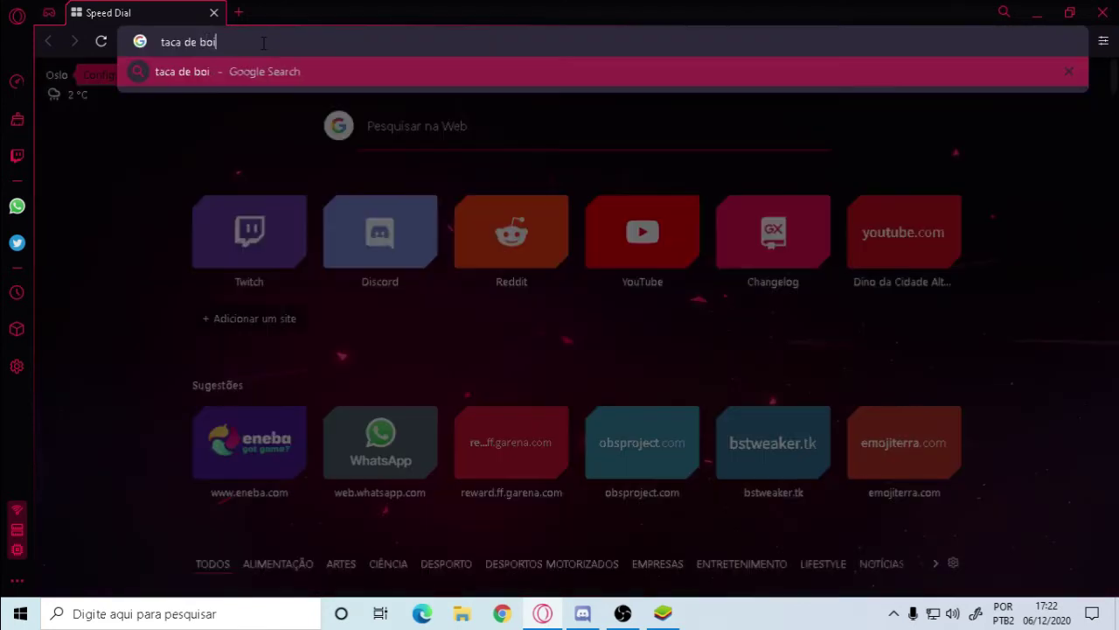
key(BackSpace)
text(its para you tube)
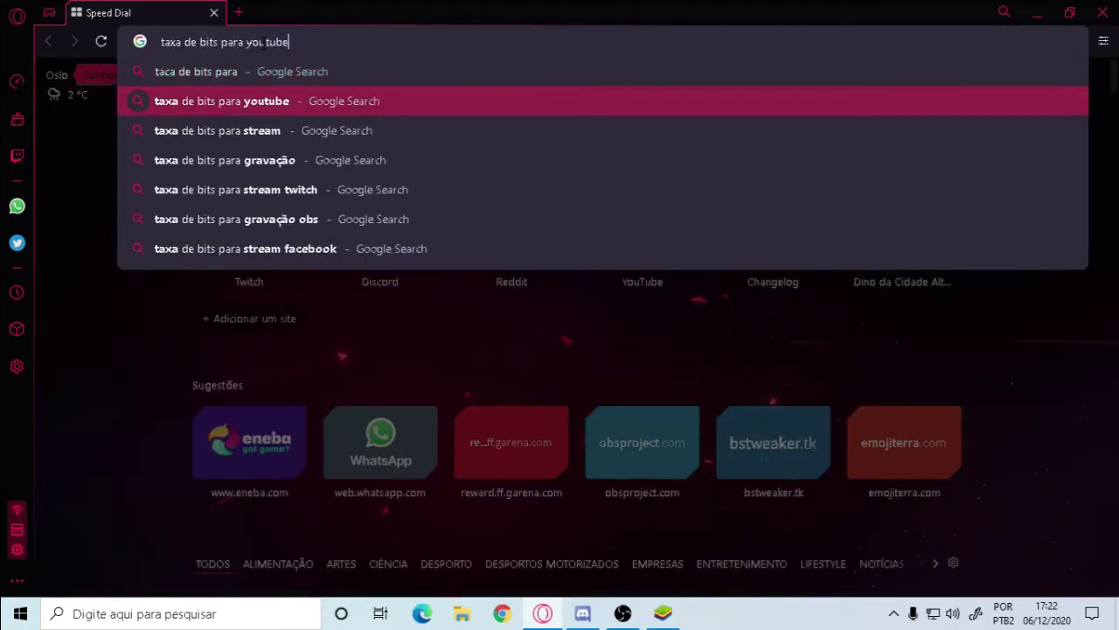
key(Return)
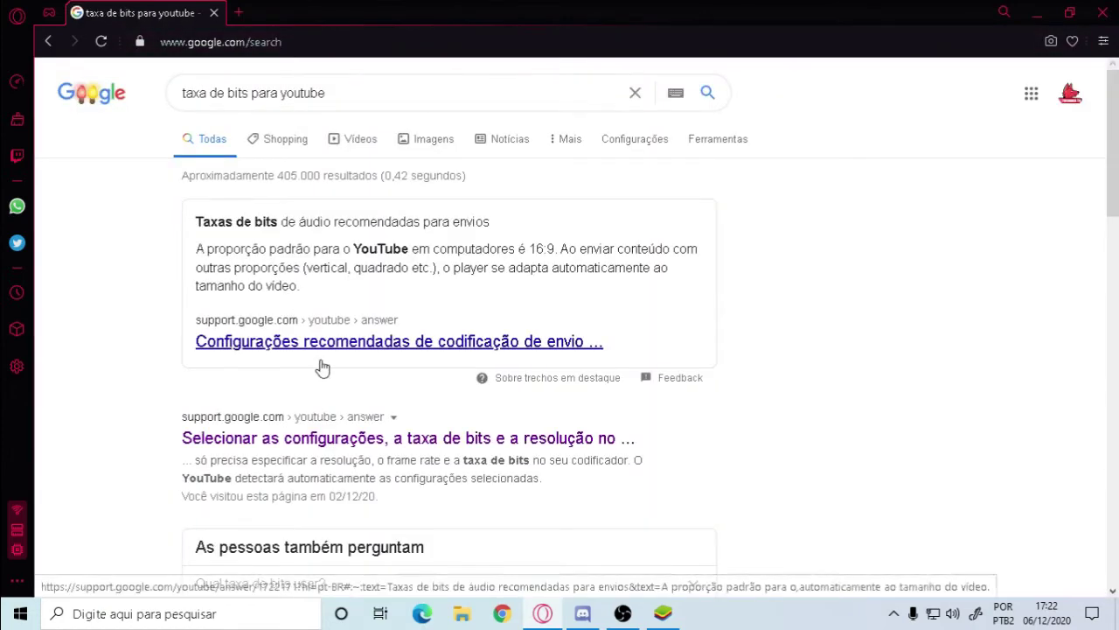
Open the YouTube Help article on bitrate and resolution settings and read the recommended video bitrate range for 720p
click(341, 436)
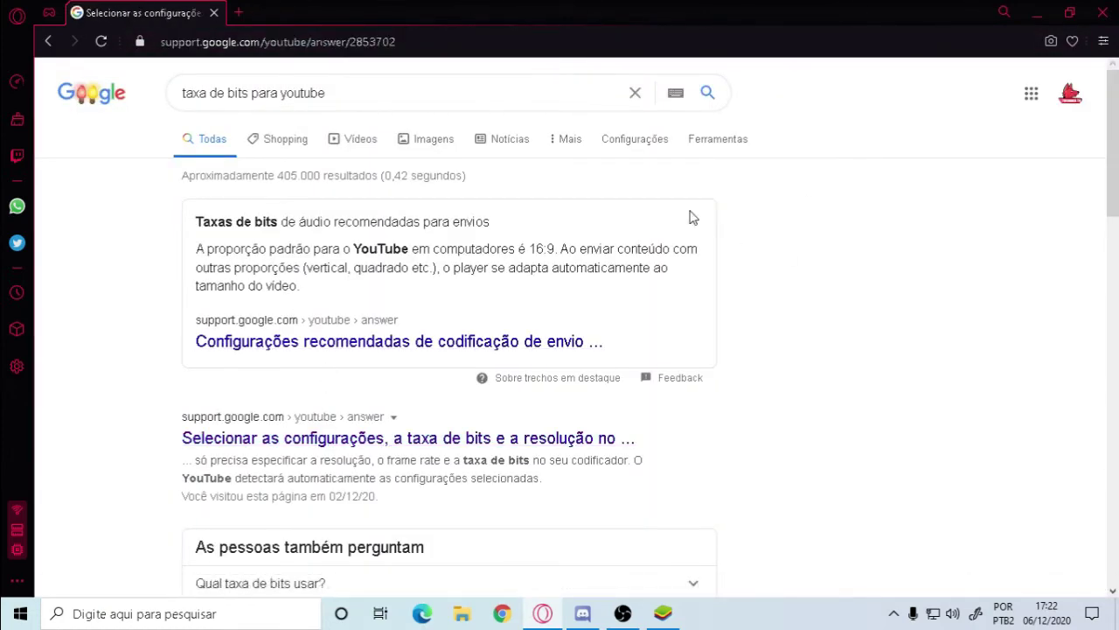
scroll(358, 295, down, 9)
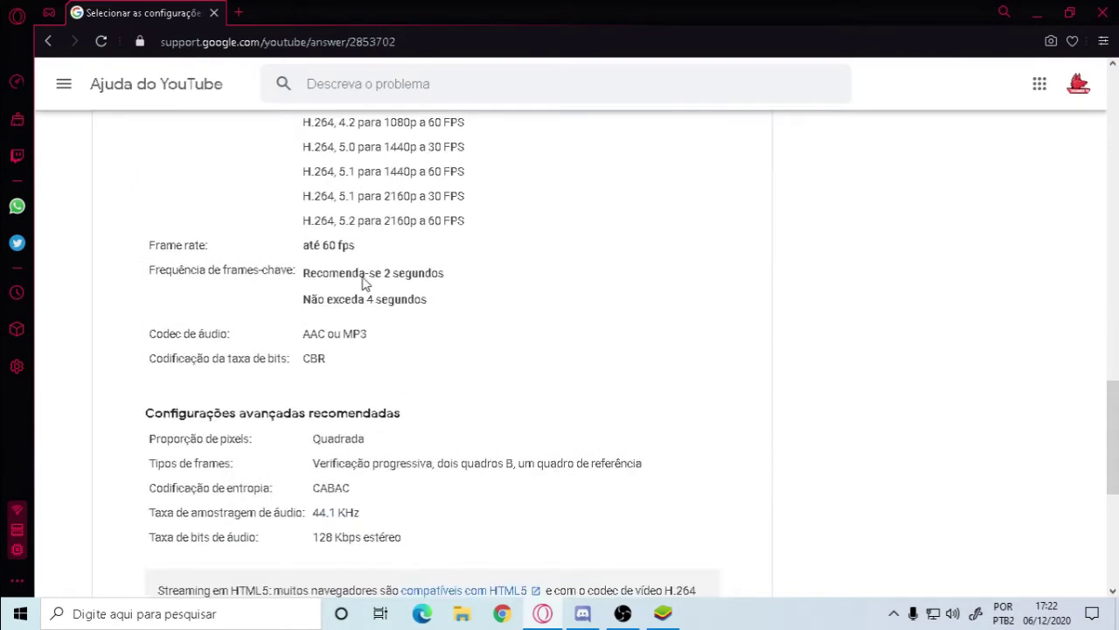
scroll(365, 285, up, 4)
scroll(180, 287, up, 3)
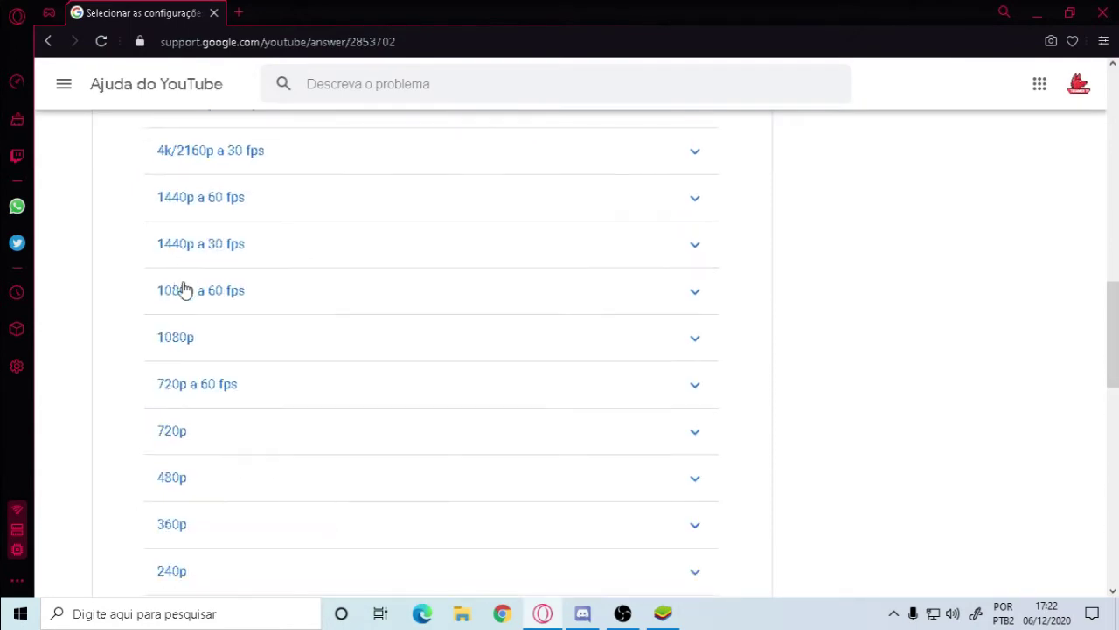
click(203, 443)
scroll(577, 388, down, 2)
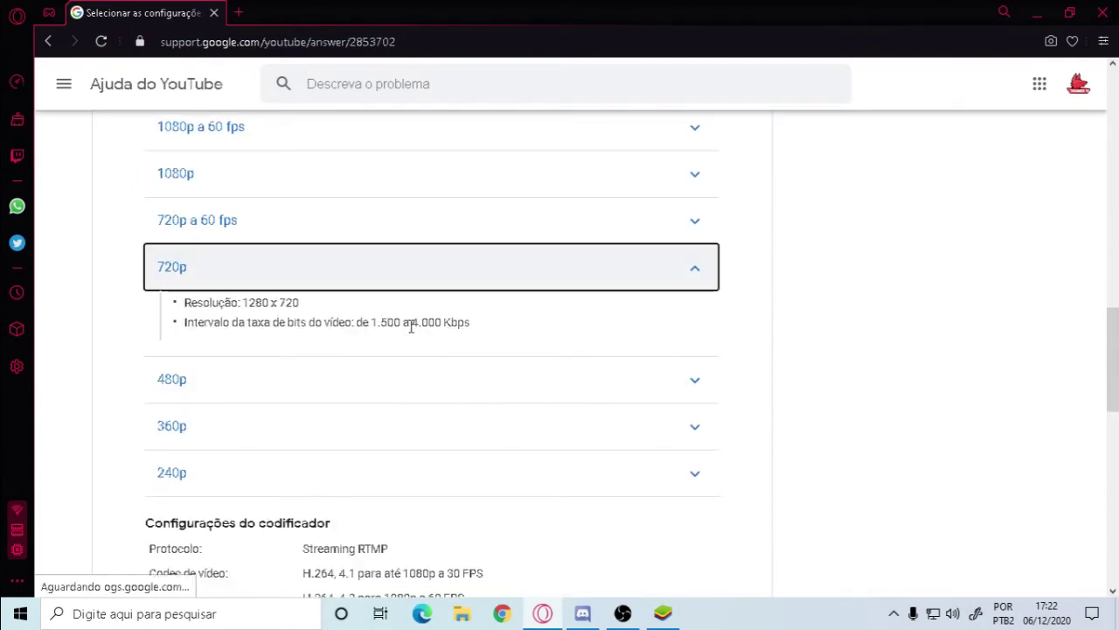
drag(413, 322, 440, 331)
click(407, 326)
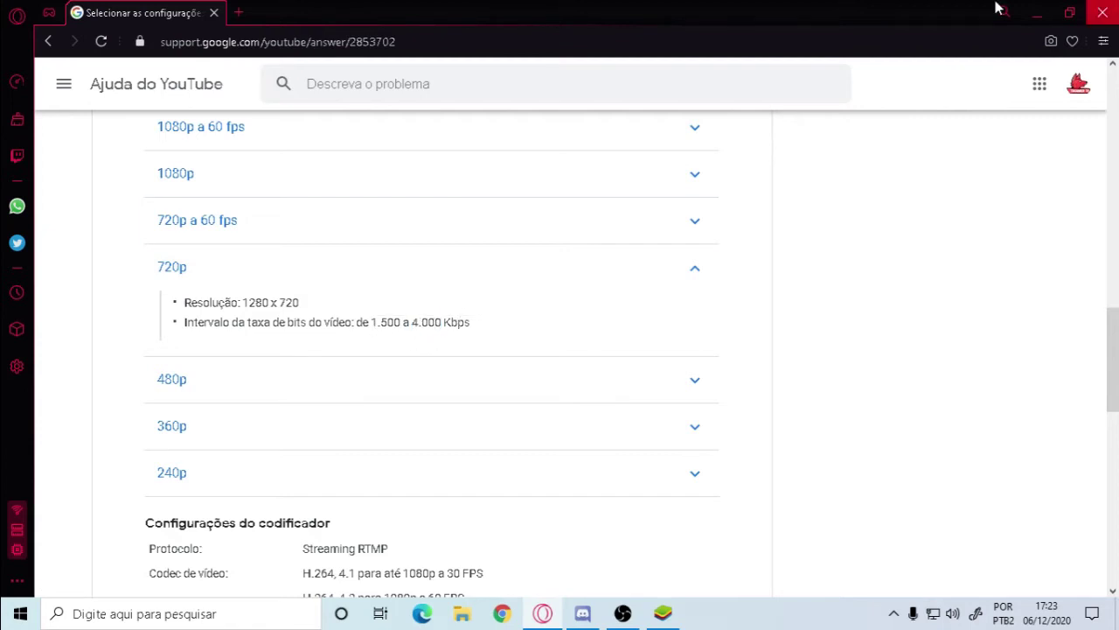
Close the browser, set the maximum video bitrate to 4000 kb/s in OBS and apply the encoding settings
click(1103, 12)
right_click(6, 4)
click(43, 49)
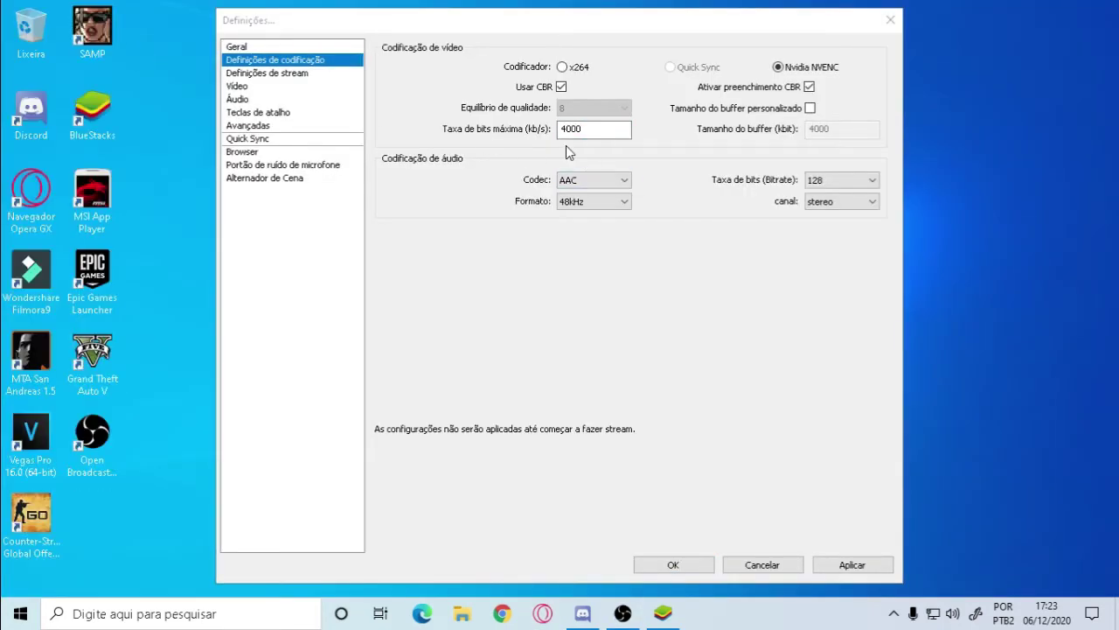
click(587, 129)
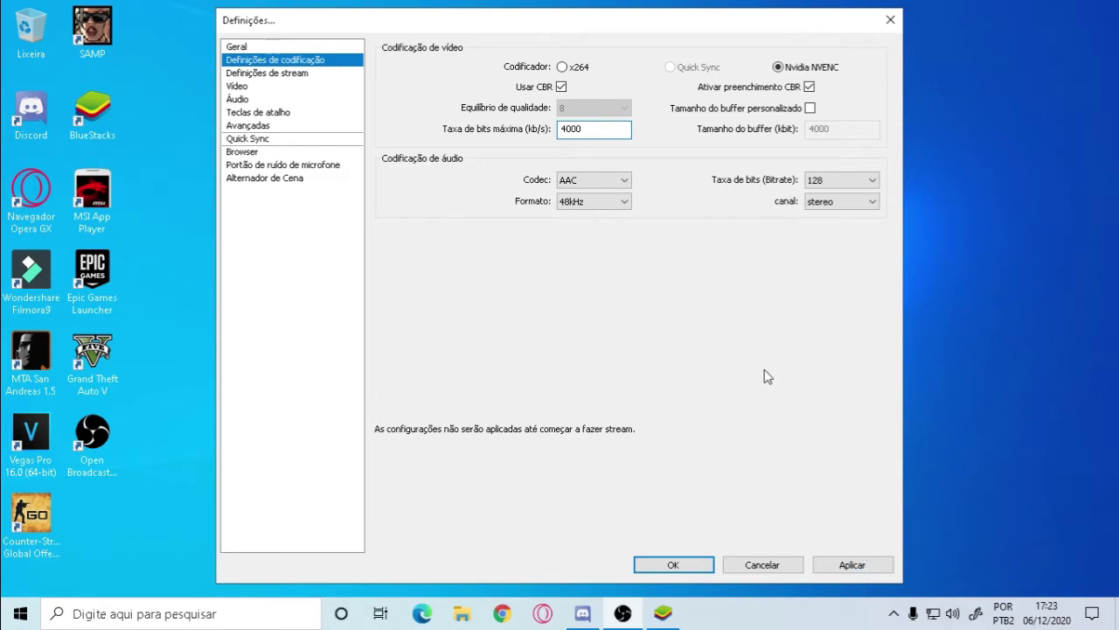
click(870, 570)
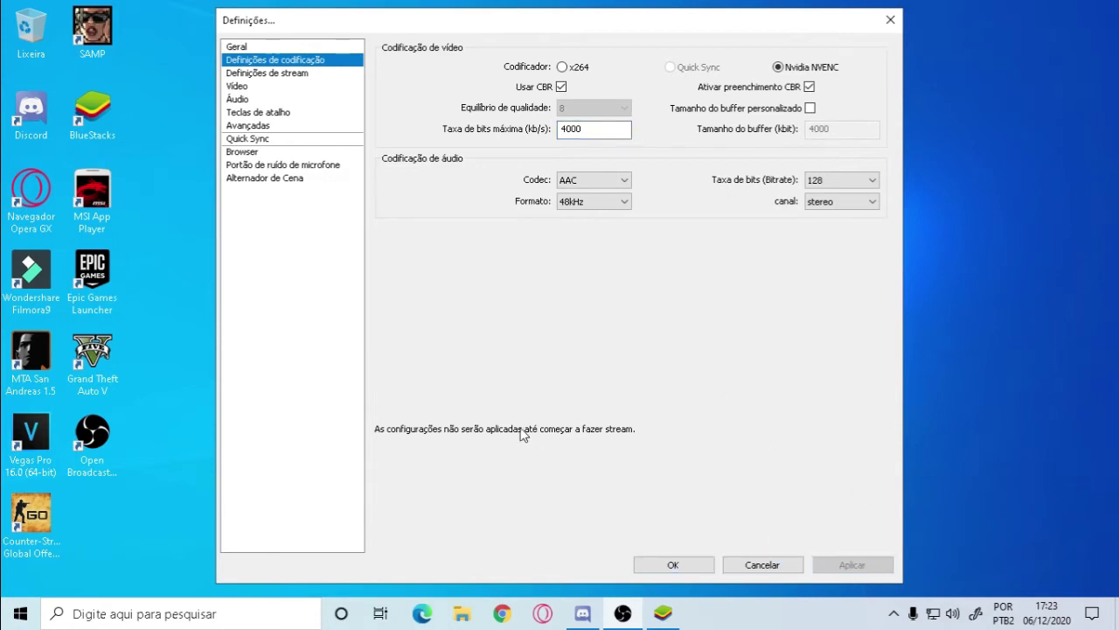
Review the stream settings, select the existing stream key and close the settings dialog
click(240, 75)
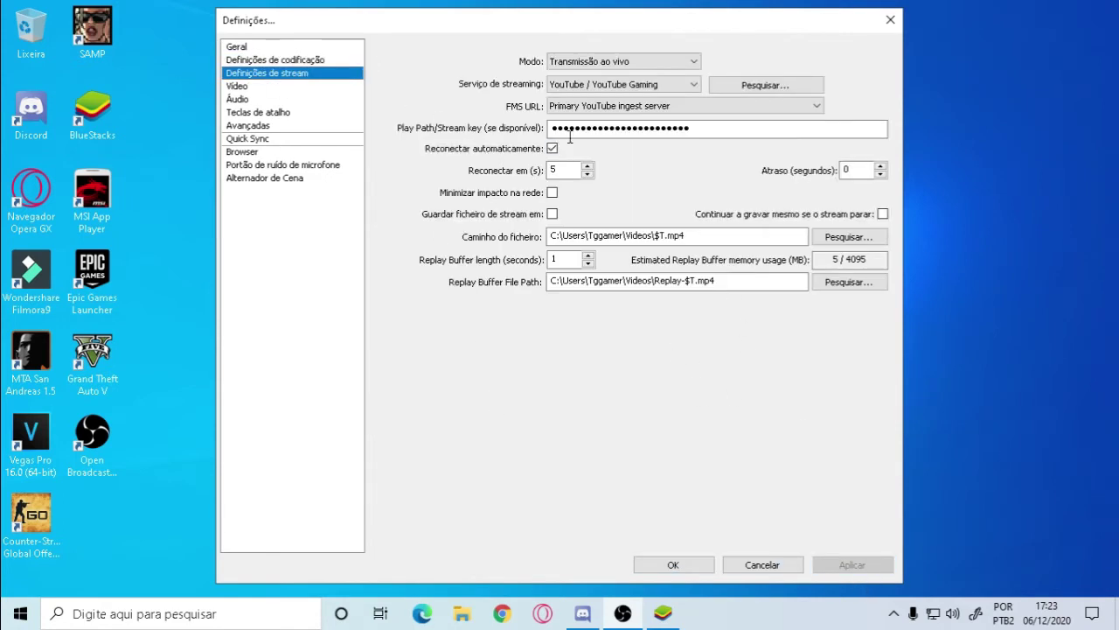
click(569, 133)
drag(707, 129, 311, 110)
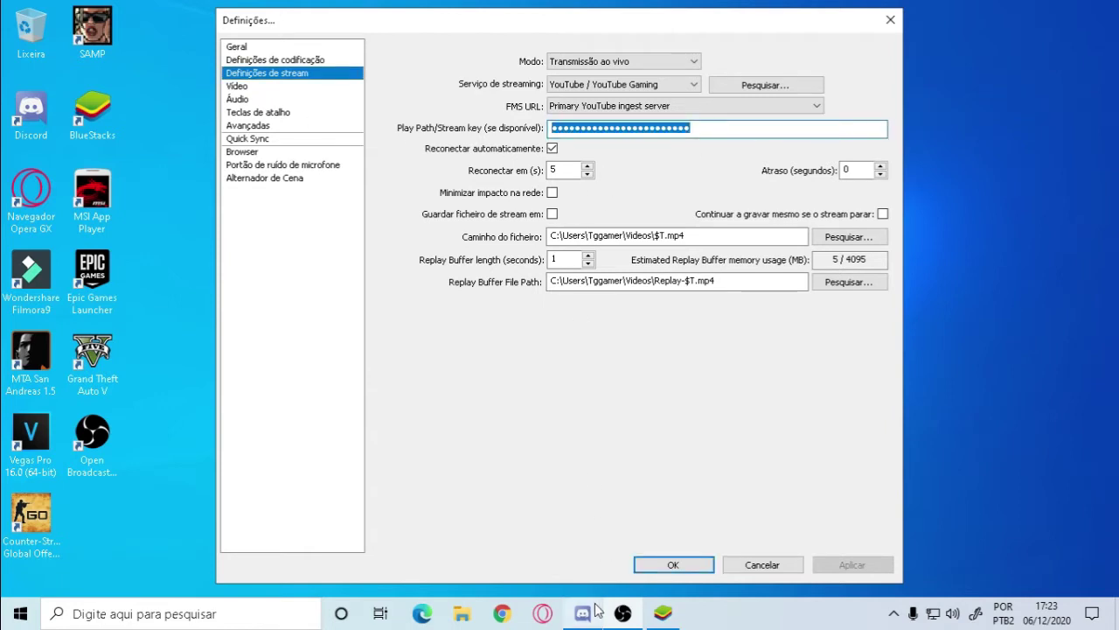
click(677, 566)
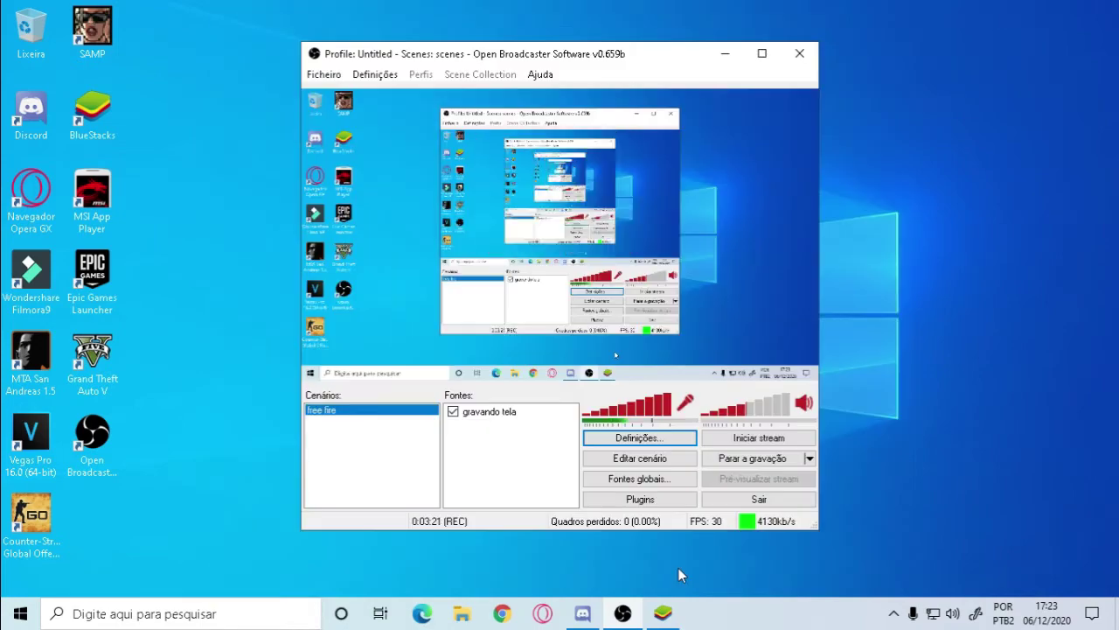
Switch to Opera GX, go to YouTube Studio without uploading a video and open its live streaming page
click(542, 613)
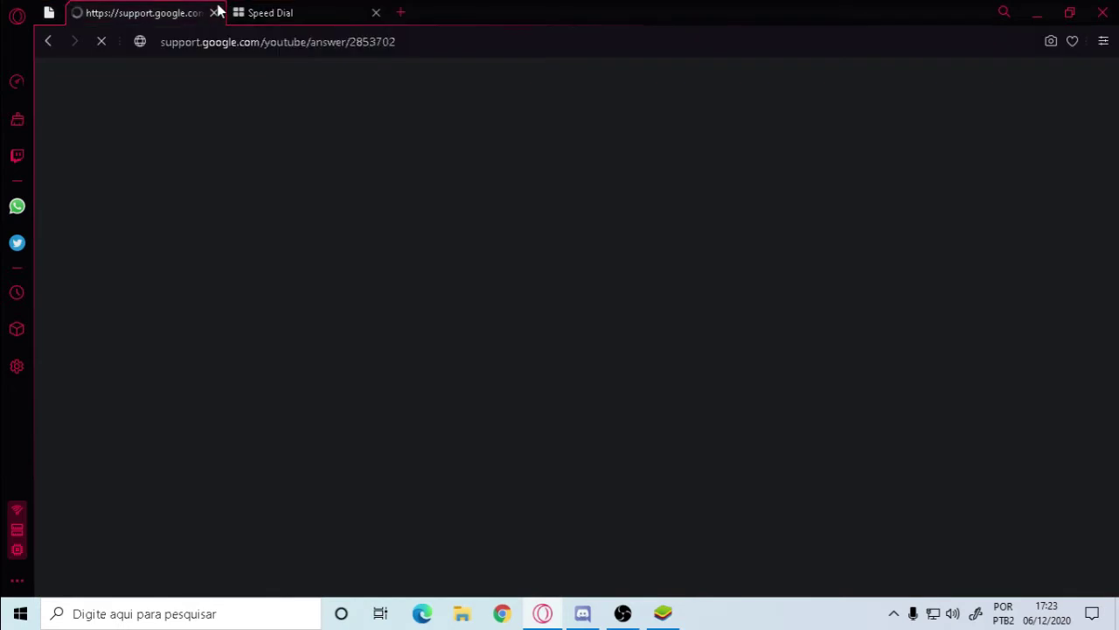
click(214, 13)
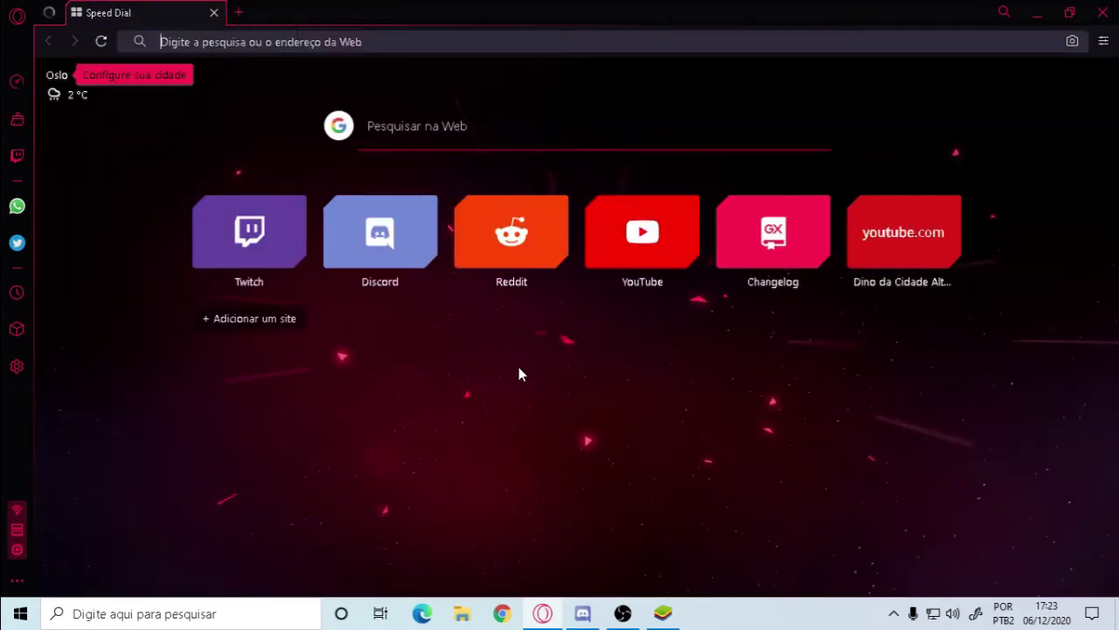
click(668, 251)
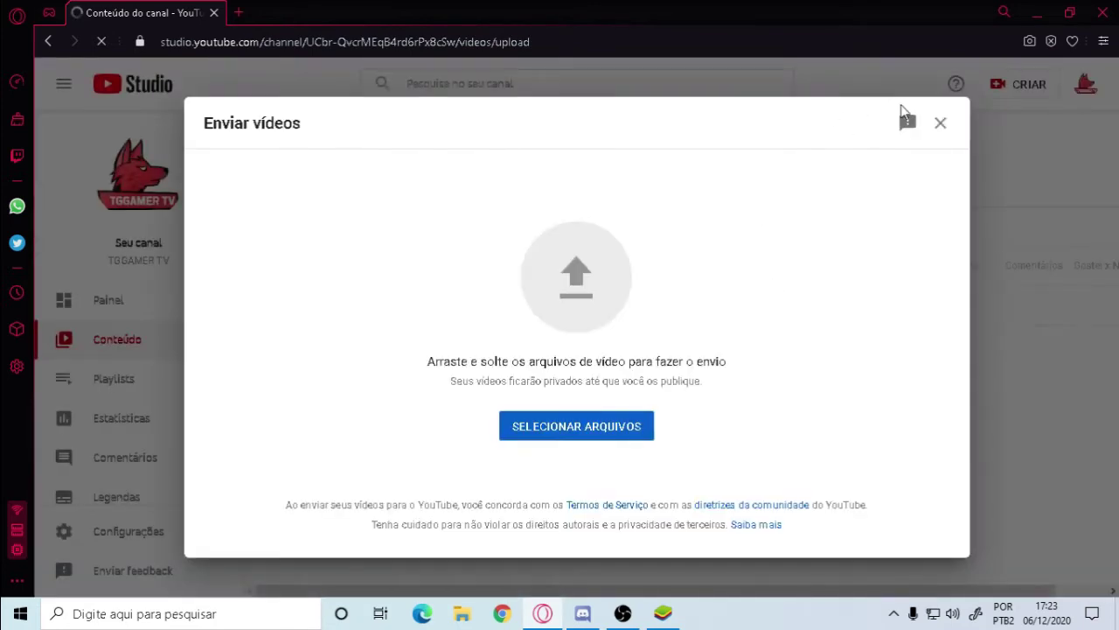
click(943, 122)
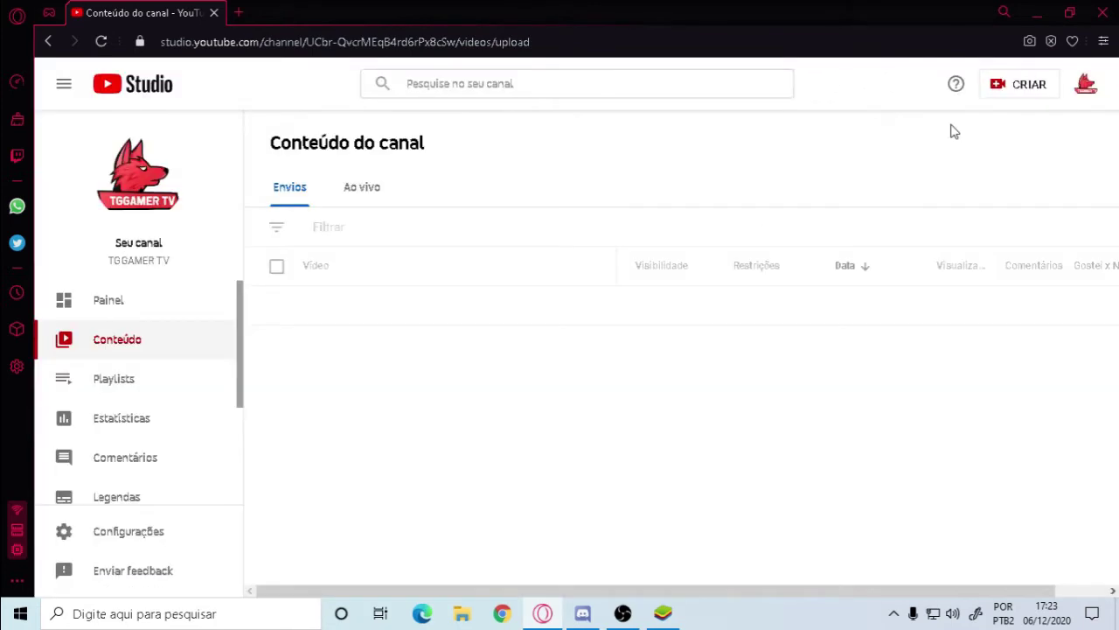
click(1012, 88)
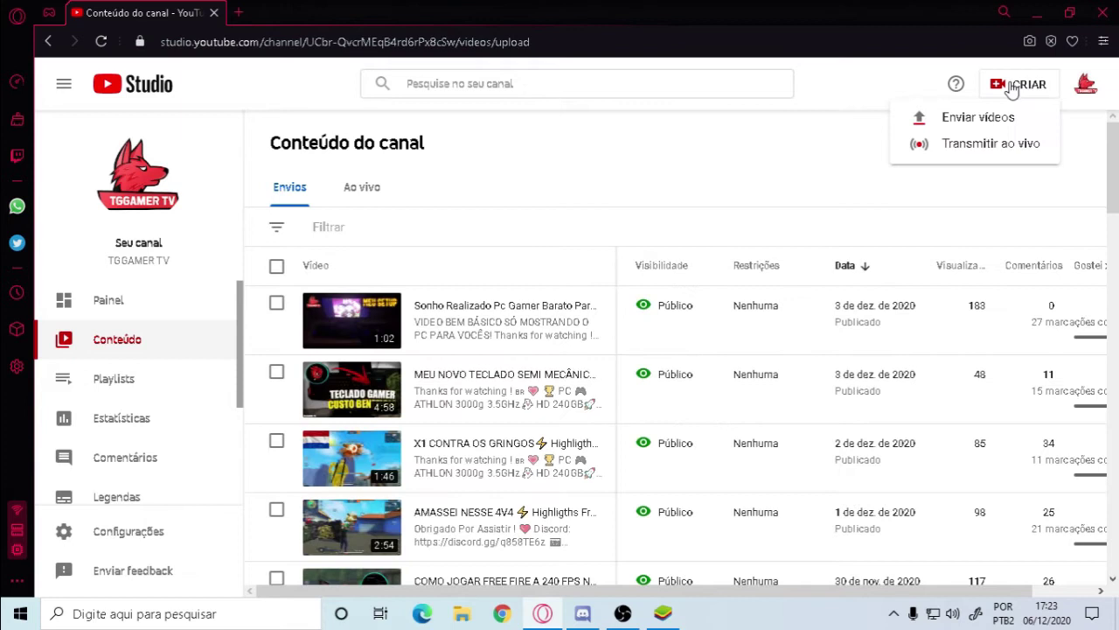
click(994, 143)
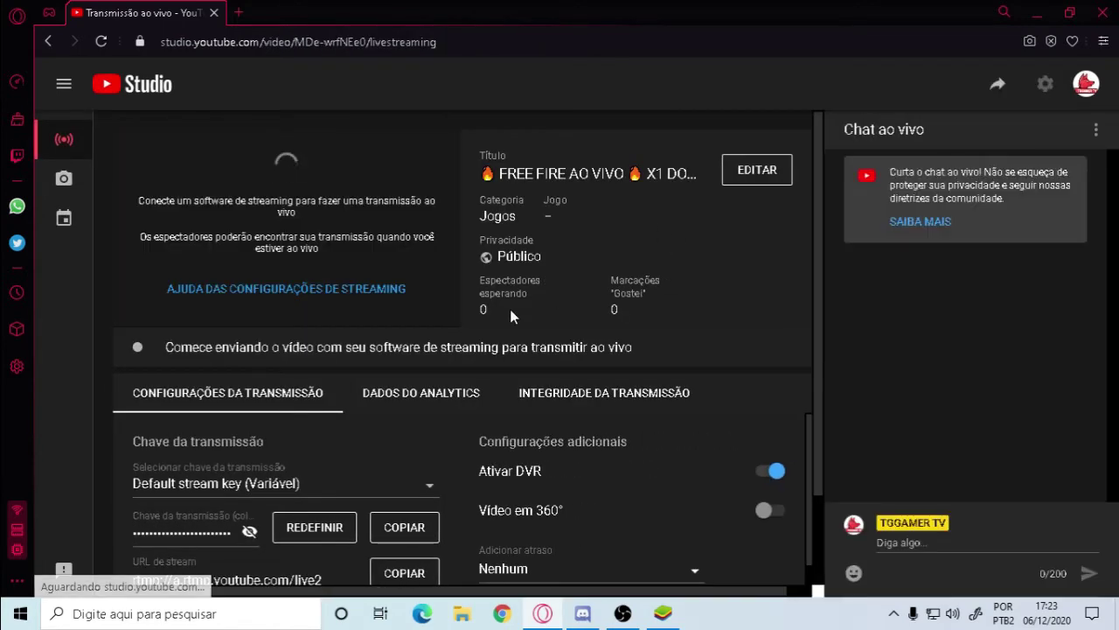
Copy the default stream key from the YouTube Studio transmission settings and minimize the browser
scroll(472, 392, down, 1)
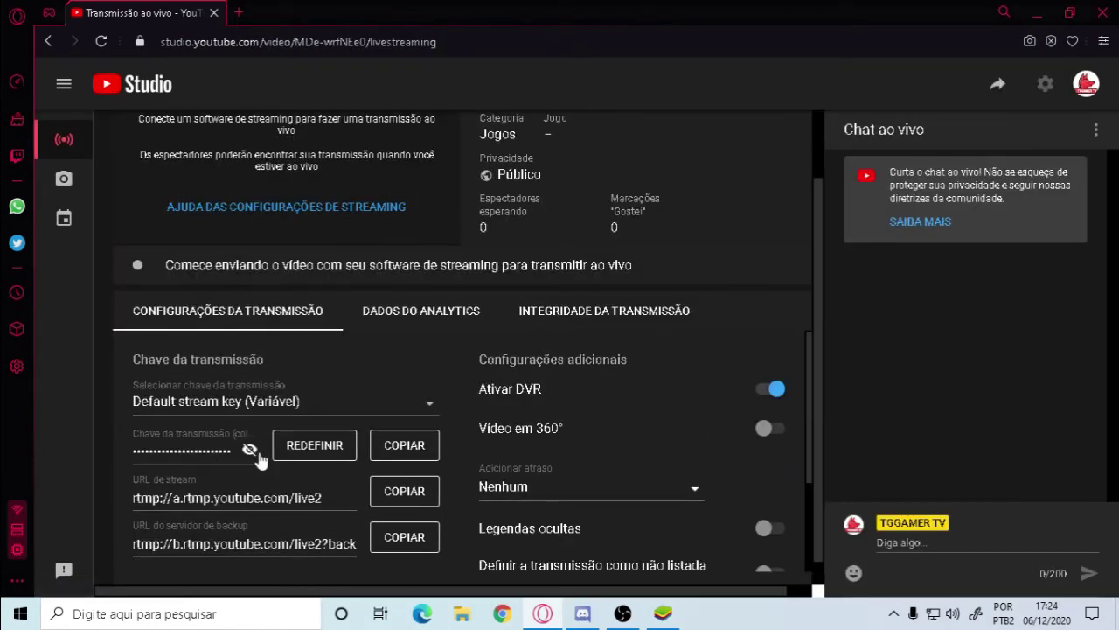
click(419, 448)
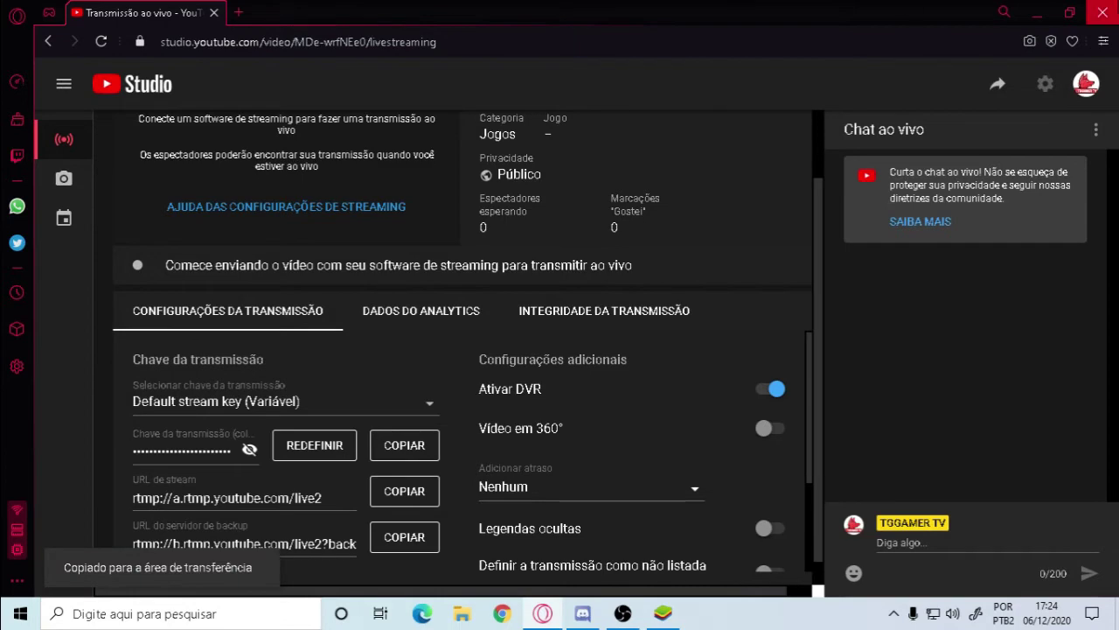
click(1036, 16)
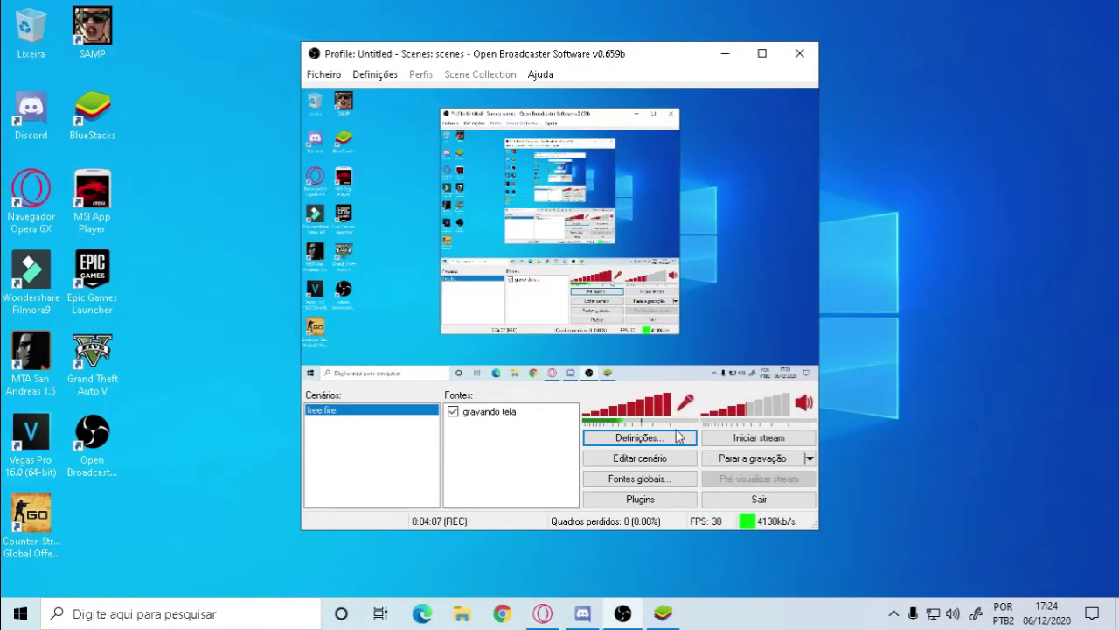
Reopen the stream settings in OBS and clear the existing stream key
right_click(511, 445)
click(618, 464)
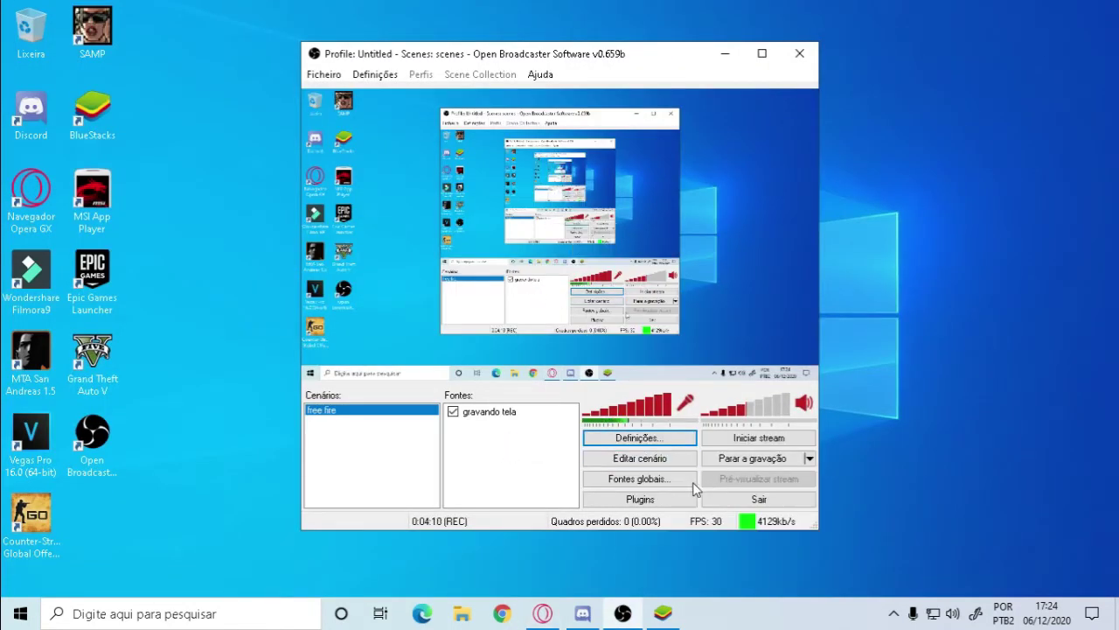
click(654, 434)
click(278, 59)
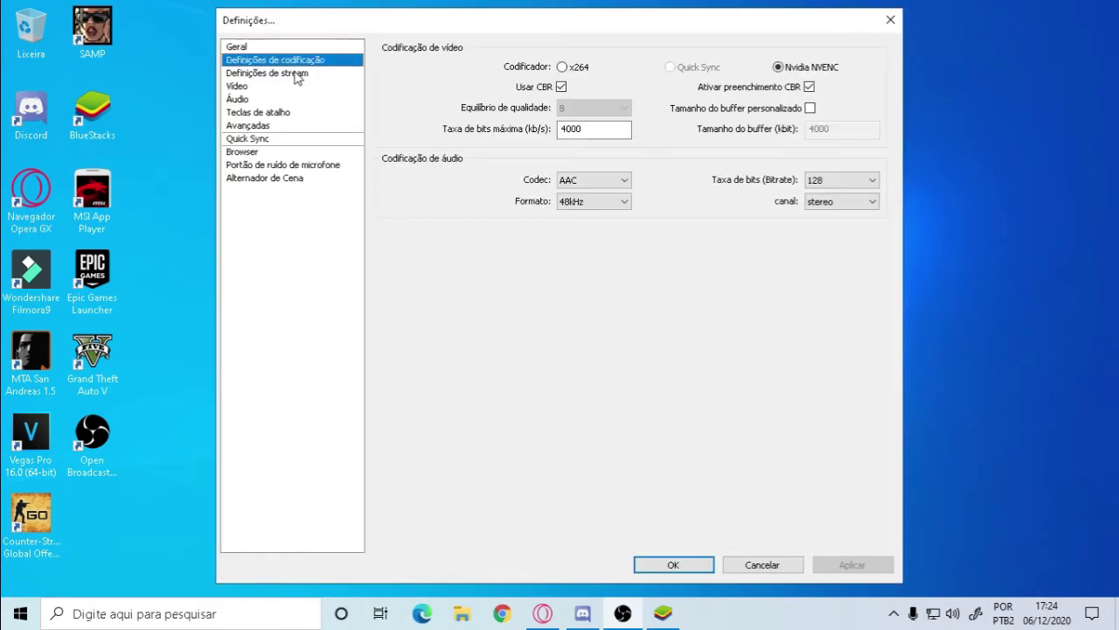
click(297, 75)
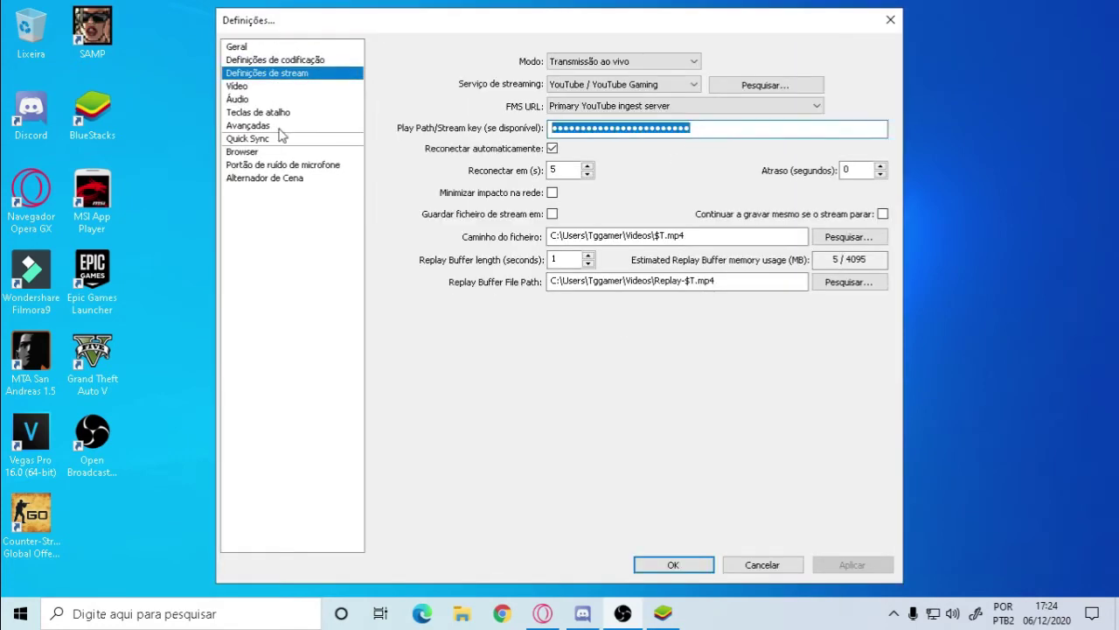
key(BackSpace)
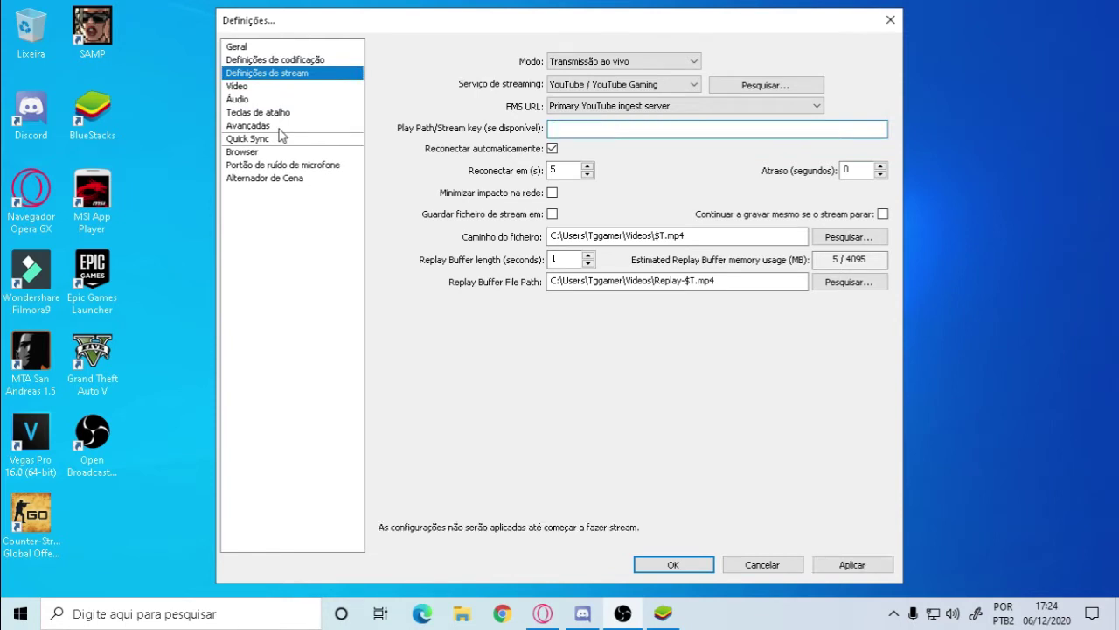
Select live streaming mode, YouTube / YouTube Gaming and the Primary YouTube ingest server, and paste the stream key
click(551, 62)
click(574, 77)
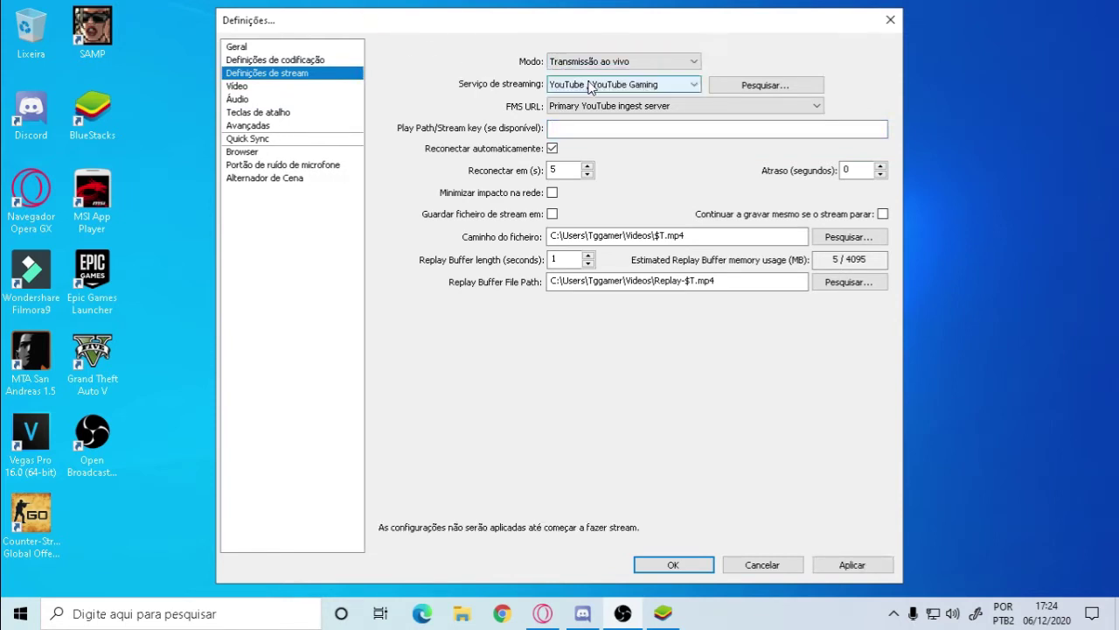
click(590, 84)
click(604, 153)
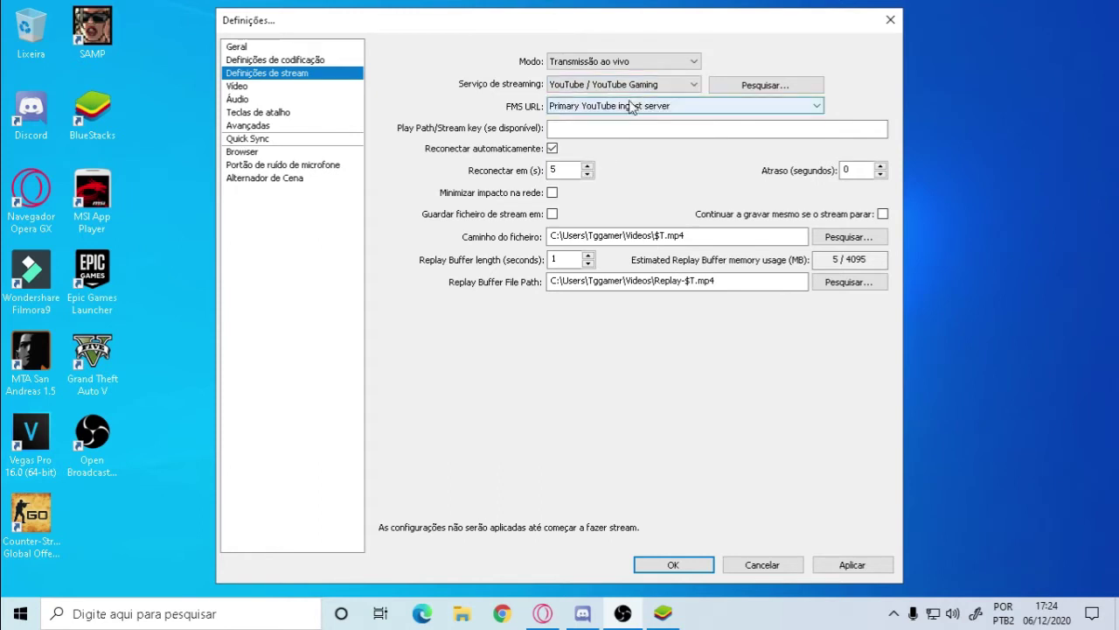
click(627, 107)
click(624, 122)
click(616, 128)
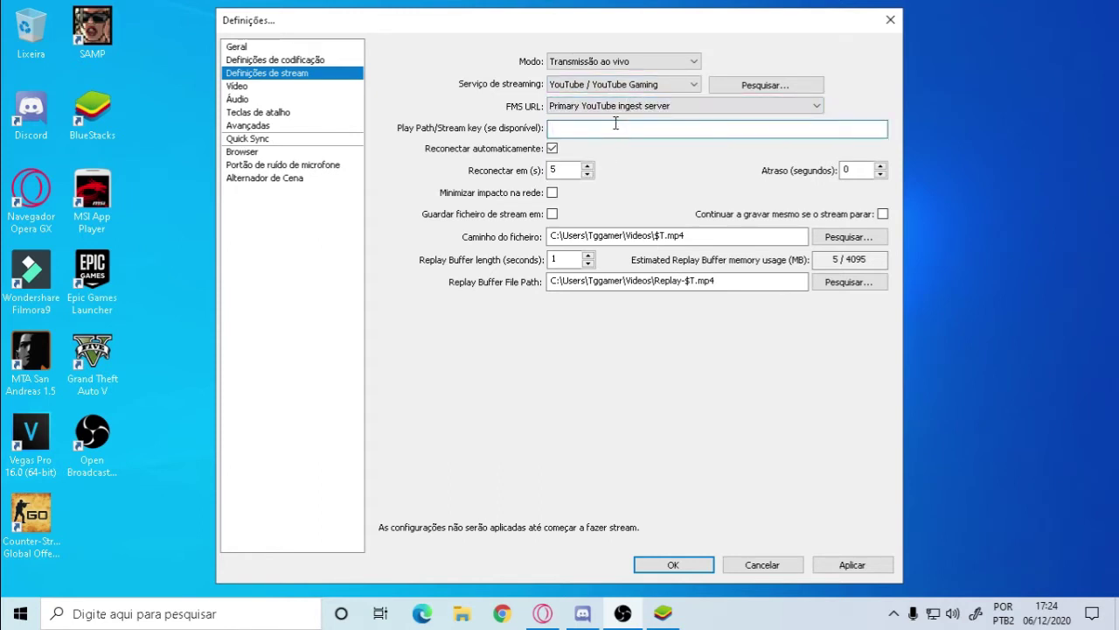
key(ctrl+v)
Set the automatic reconnect interval to 5 seconds and check the delay, recording file path and replay buffer length
click(576, 171)
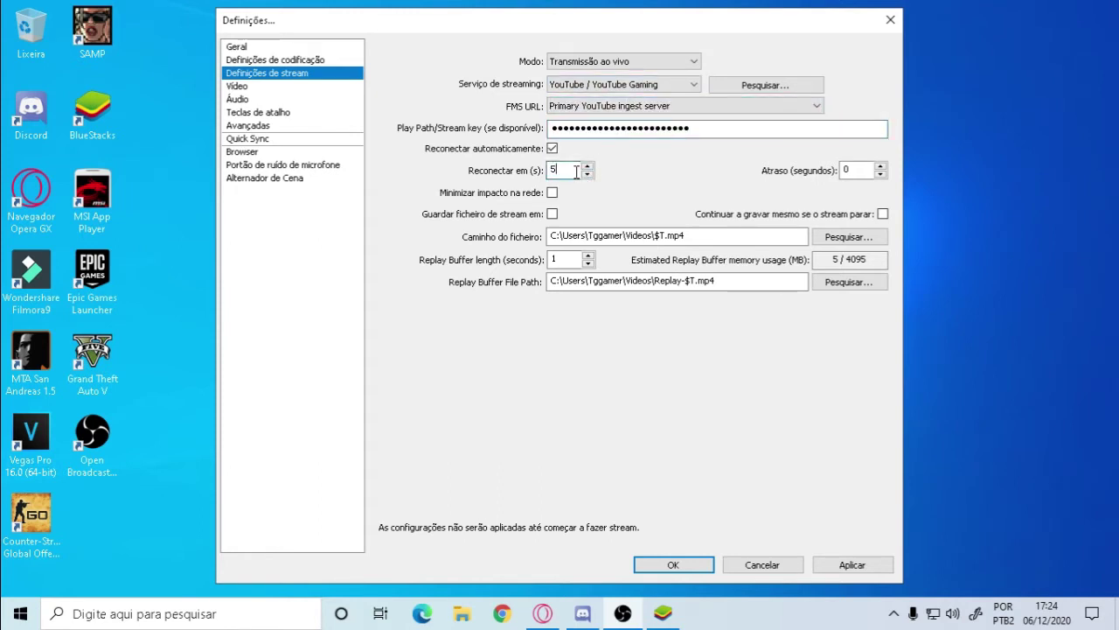
key(BackSpace)
text(10)
click(855, 167)
click(704, 235)
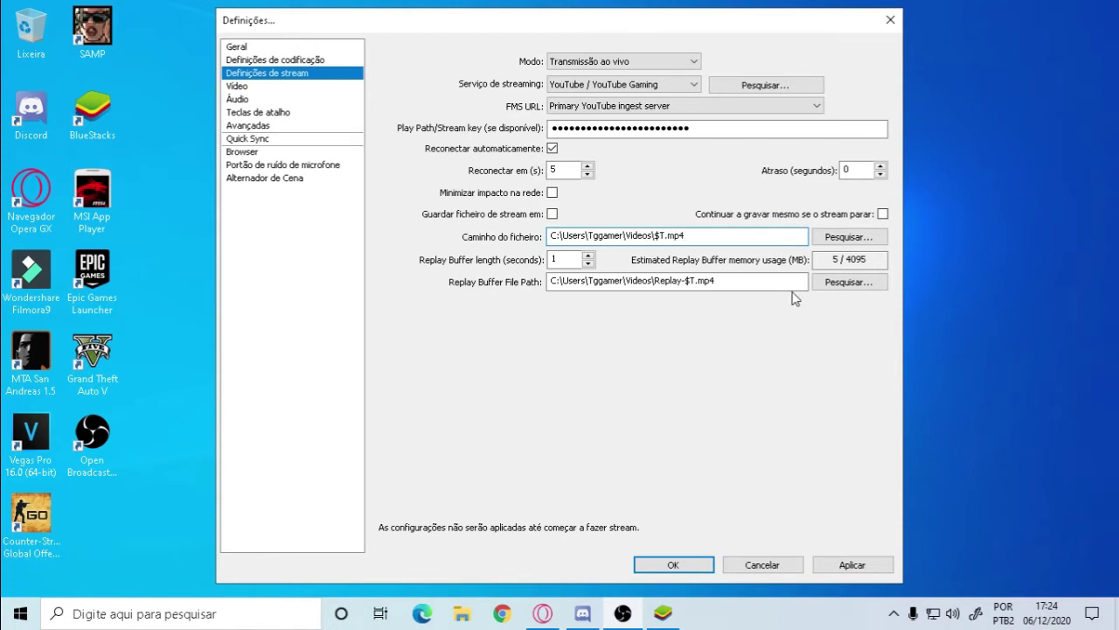
click(564, 260)
Apply the stream settings, dismissing the save prompt raised by the attempt to switch to the video settings
click(289, 91)
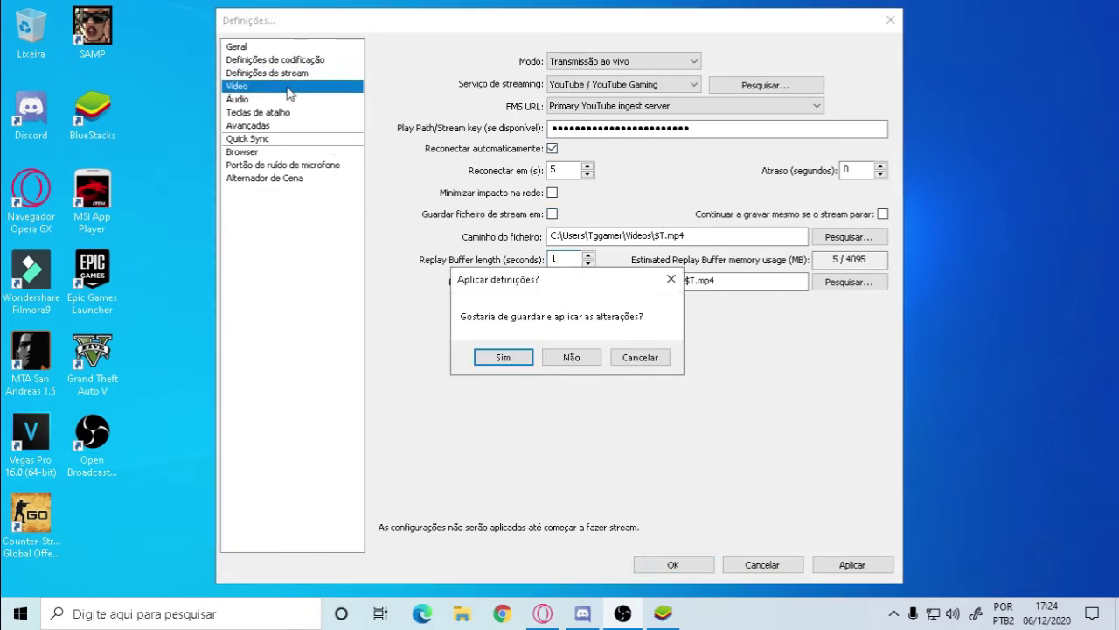
click(670, 280)
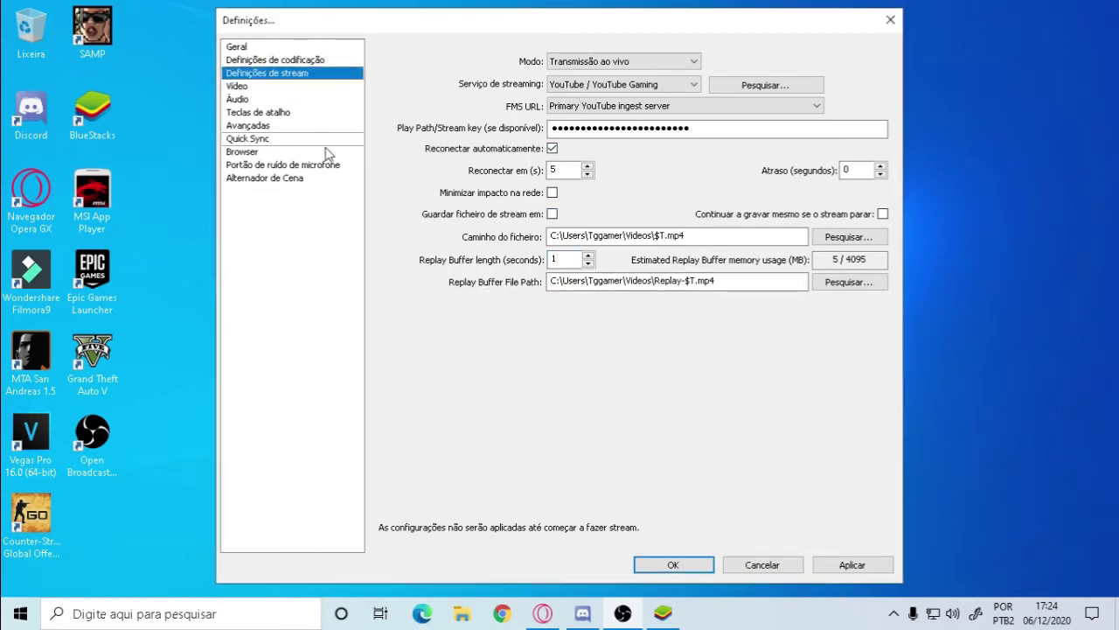
click(852, 565)
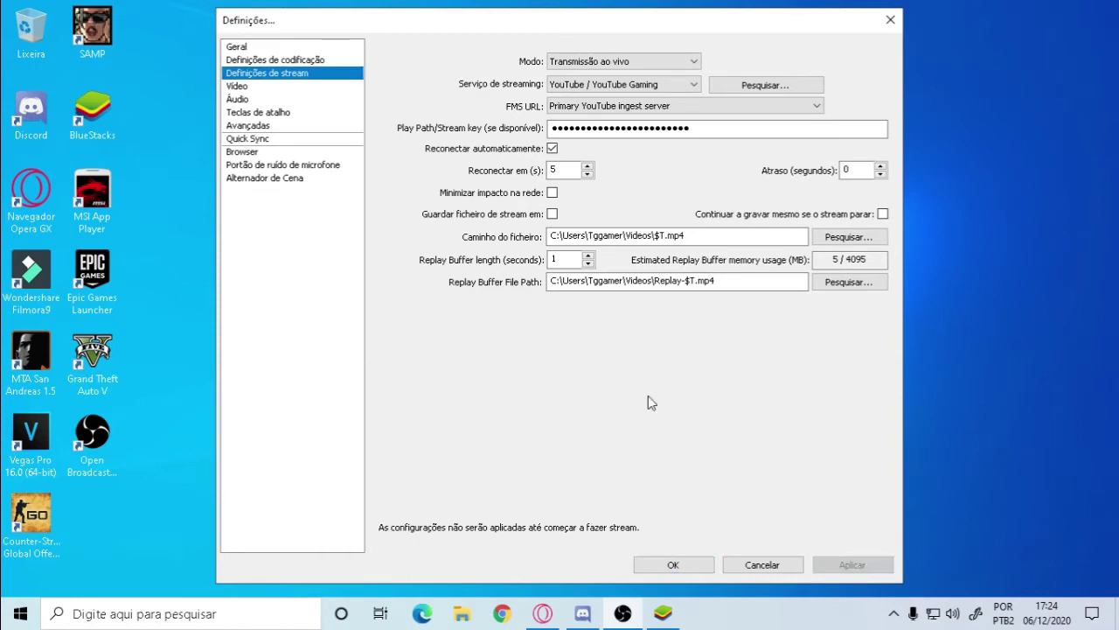
Open the video settings, check the custom base resolution and select no downscaling (1366x768)
click(282, 87)
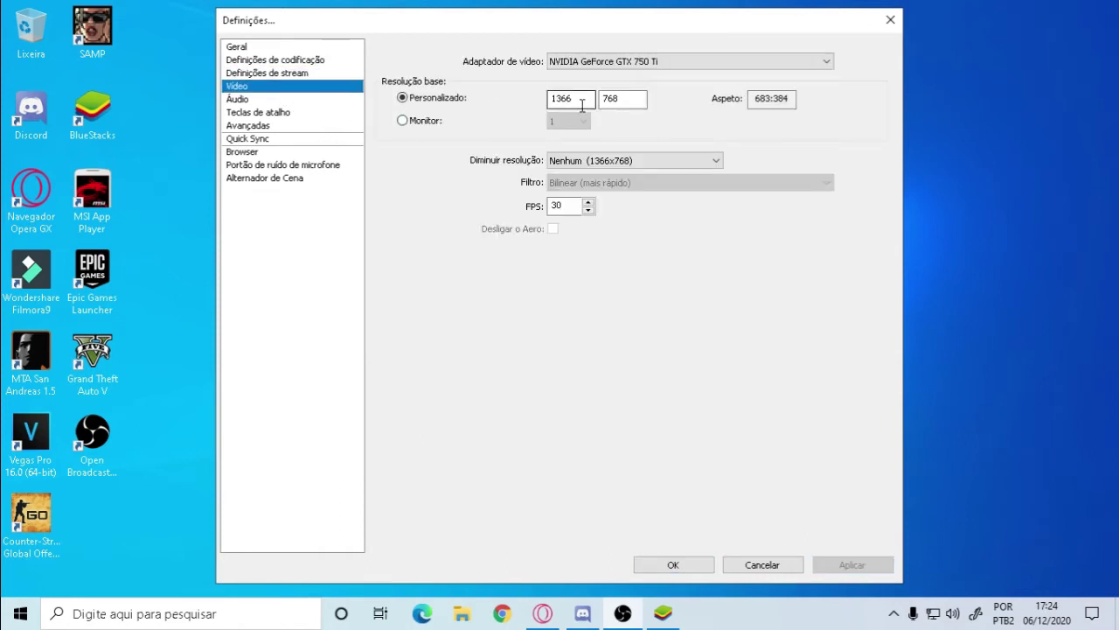
click(580, 103)
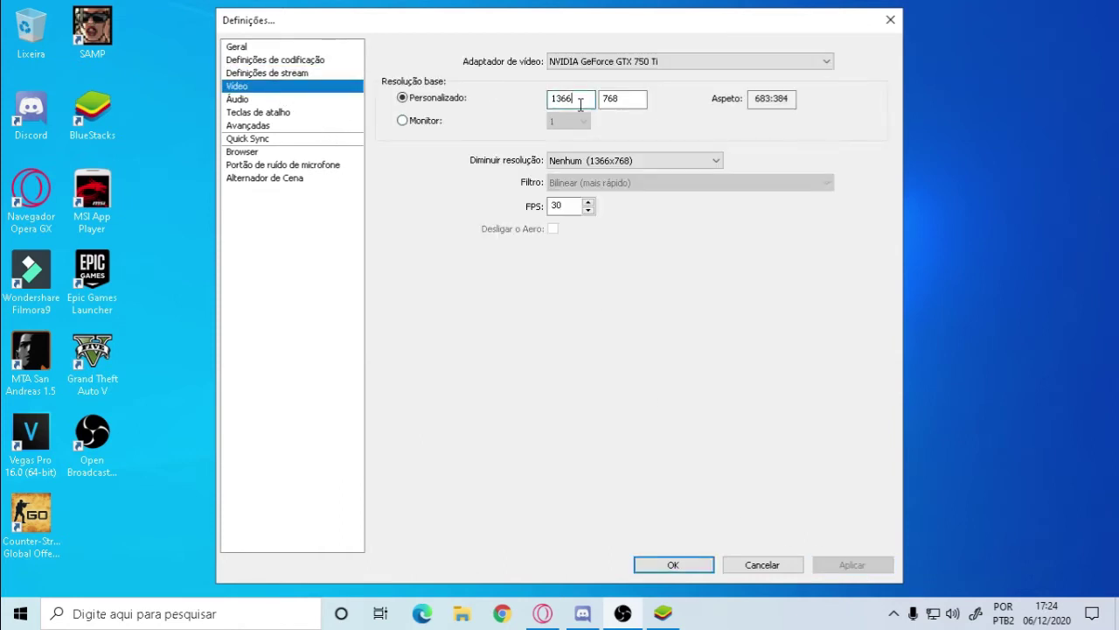
click(619, 163)
click(620, 175)
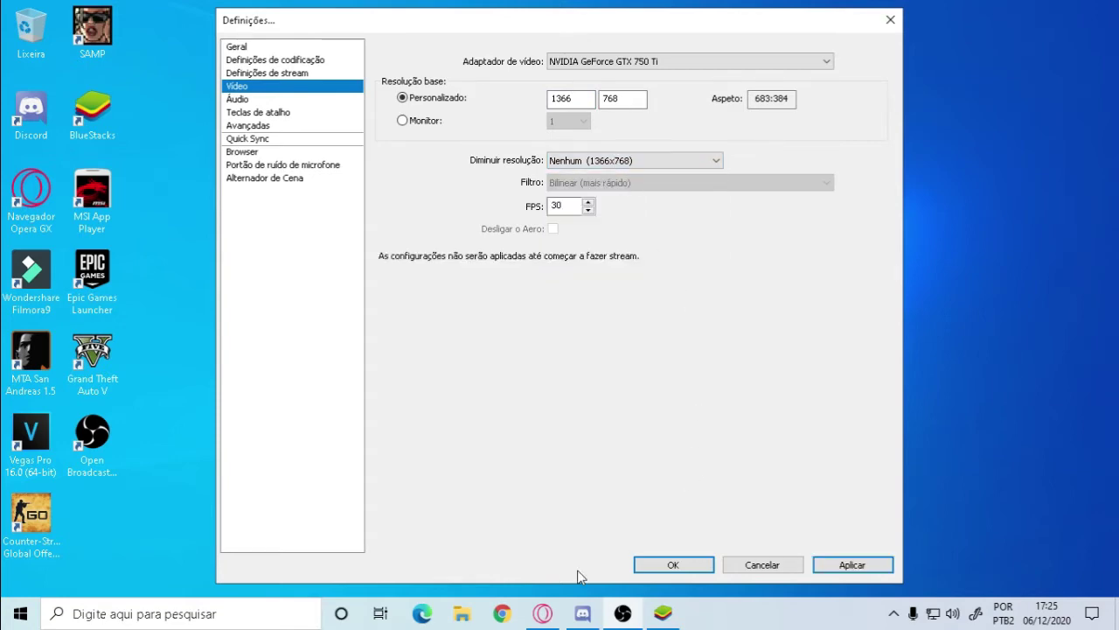
Look over the live stream page in YouTube Studio and return to the OBS video settings
click(543, 613)
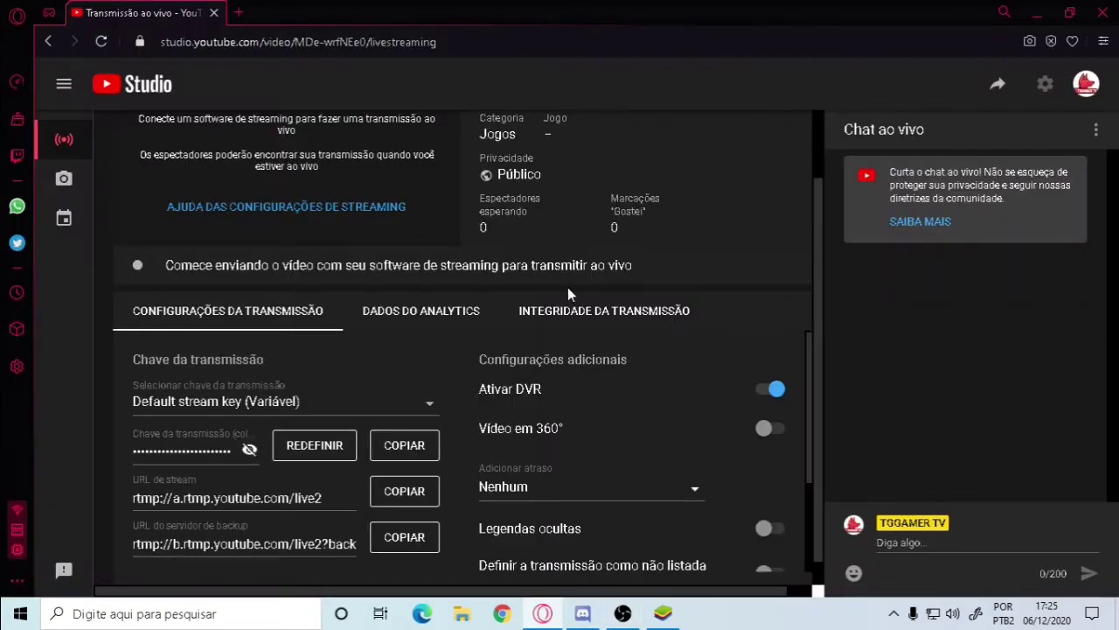
scroll(567, 287, up, 1)
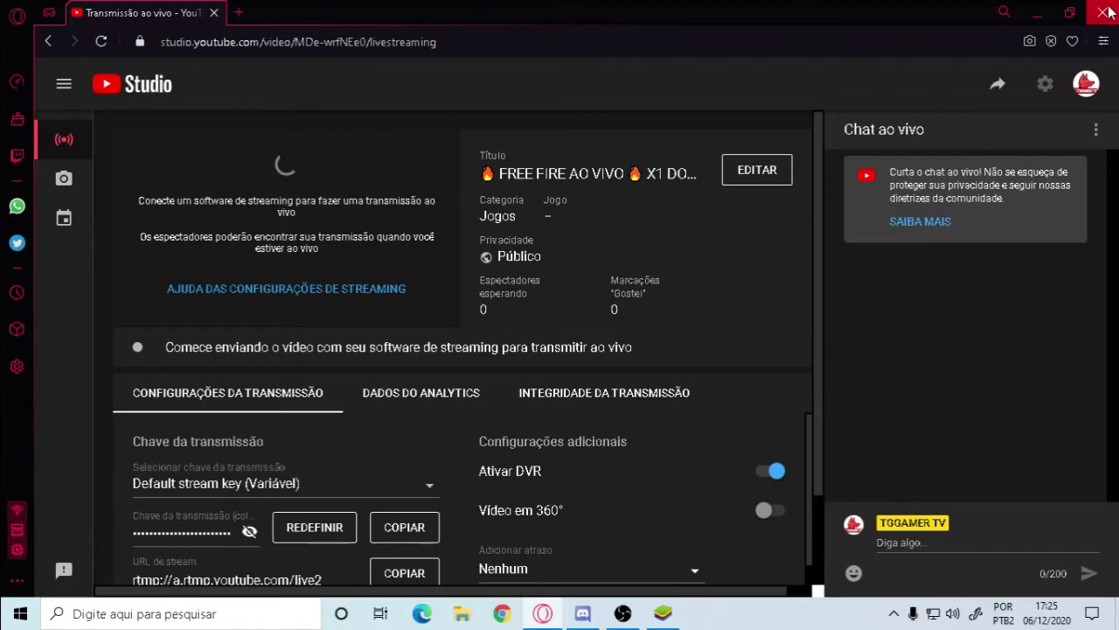
click(1036, 13)
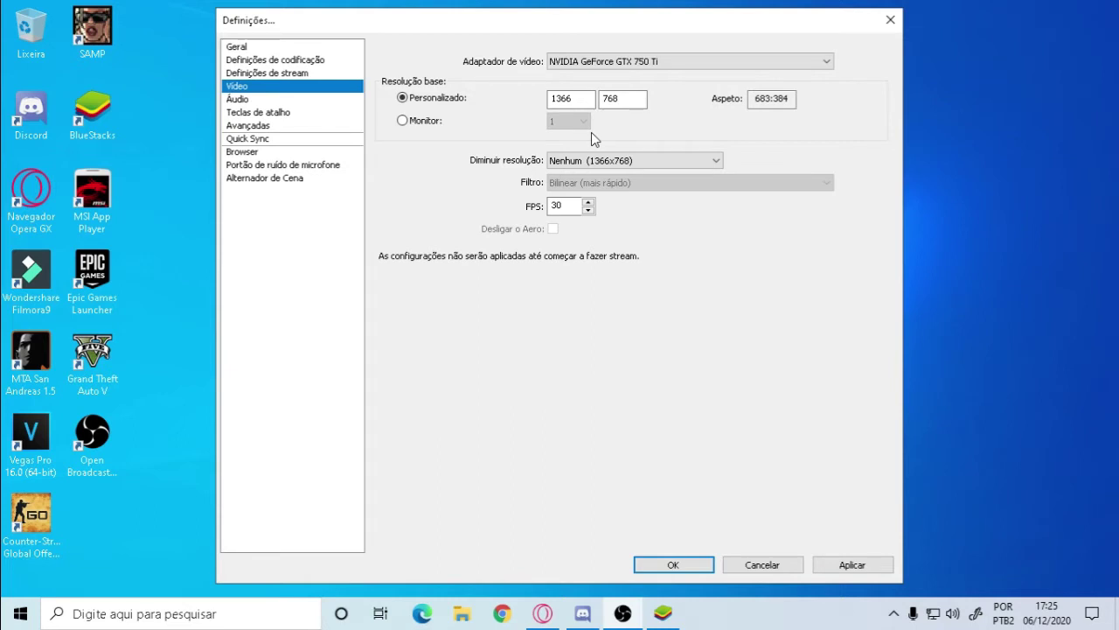
click(623, 613)
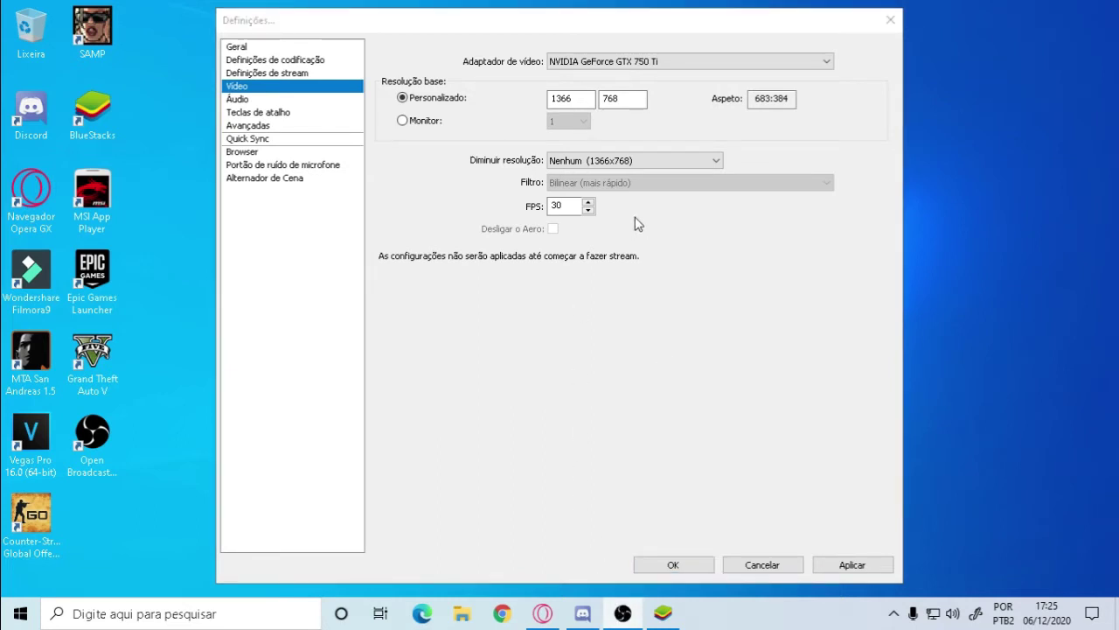
Check the video frame rate and leave the video settings without saving the pending changes
click(588, 210)
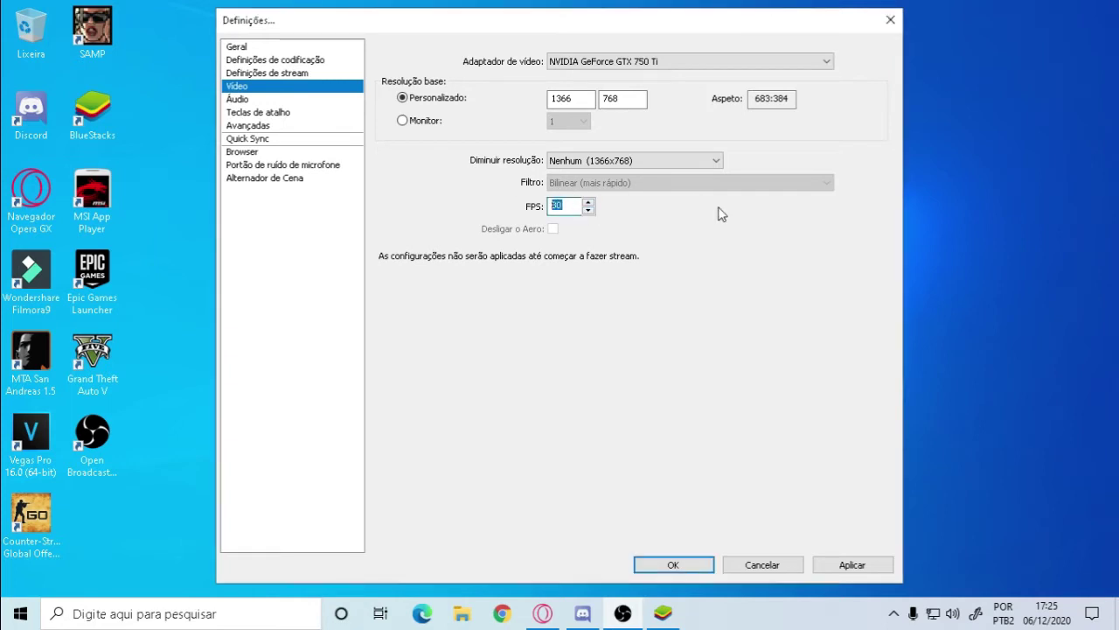
click(578, 207)
click(258, 112)
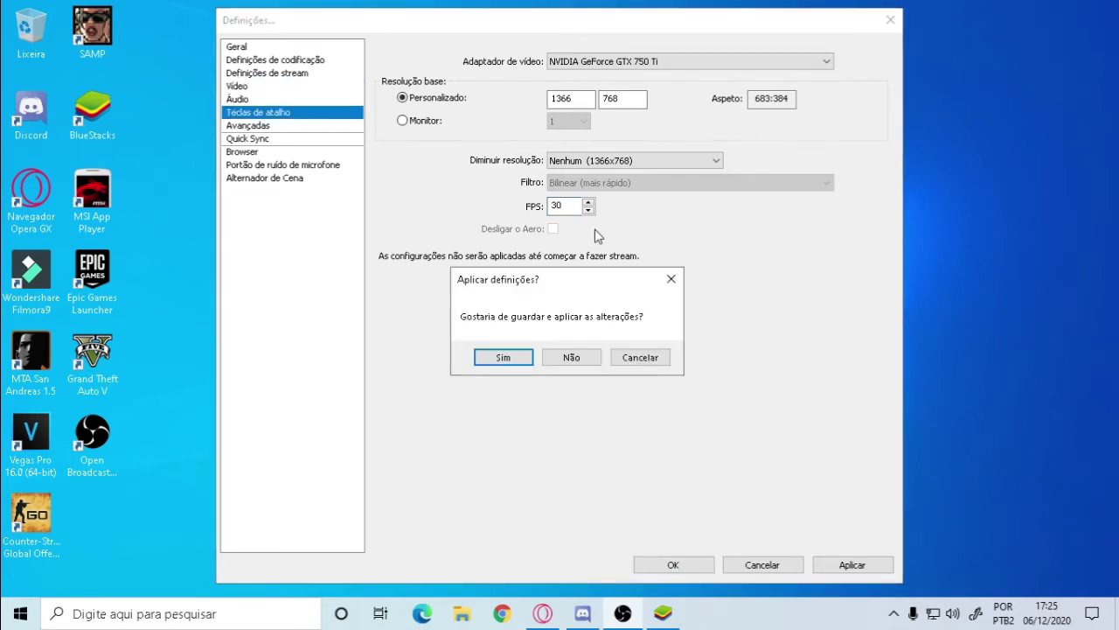
click(572, 357)
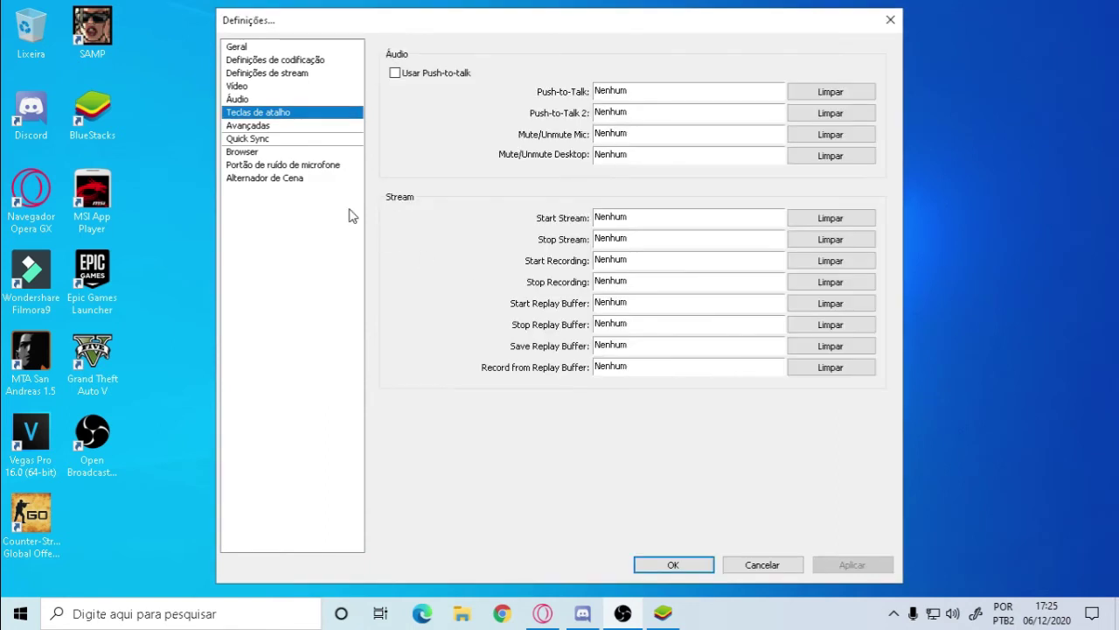
click(277, 98)
key(Up)
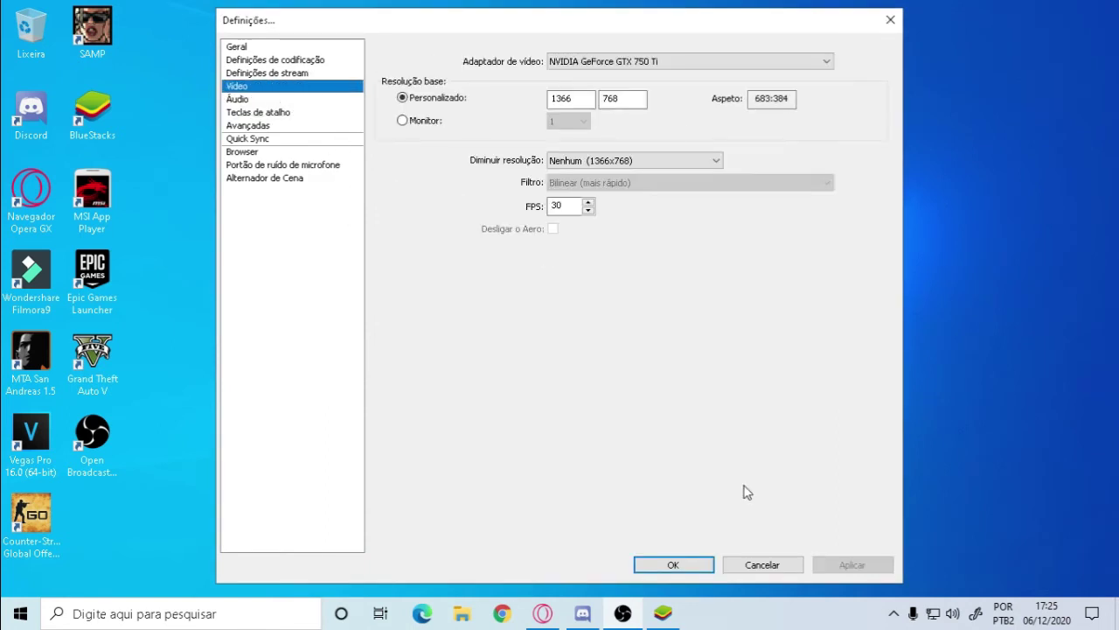
click(282, 103)
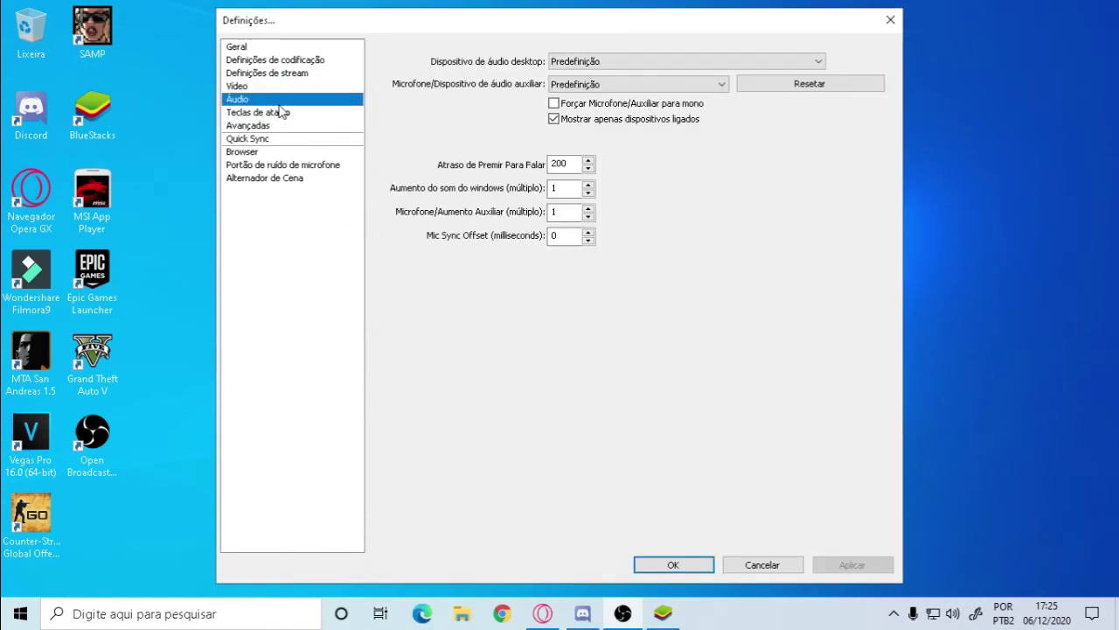
Select the NVIDIA GeForce GTX 750 Ti adapter and no downscaling (1366x768) in the video settings, and apply them
click(285, 86)
click(690, 61)
click(652, 75)
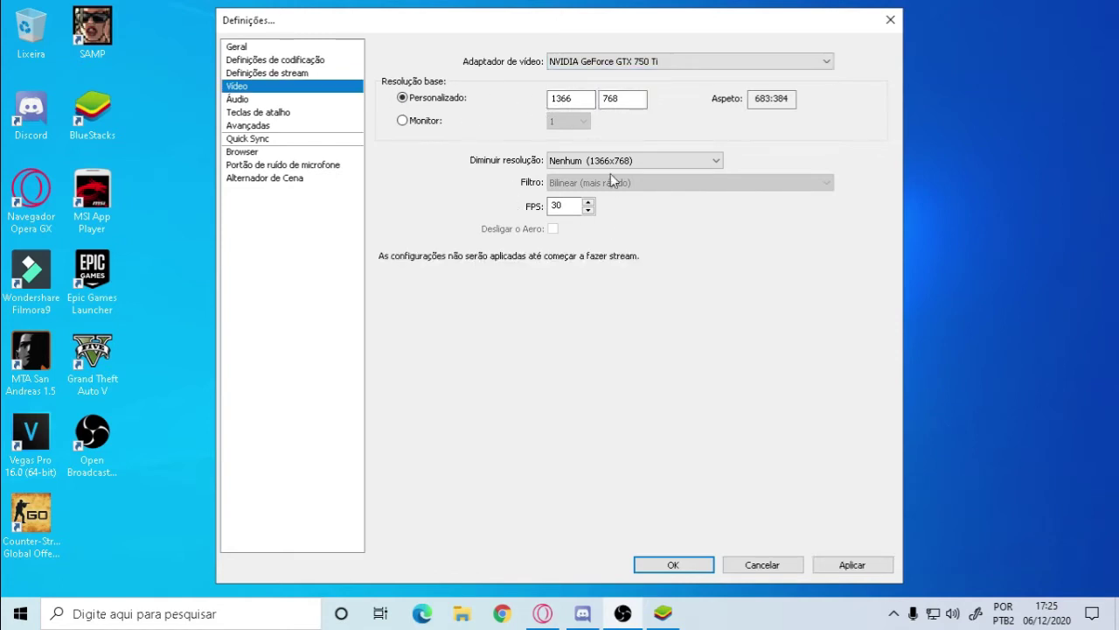
click(615, 160)
click(620, 131)
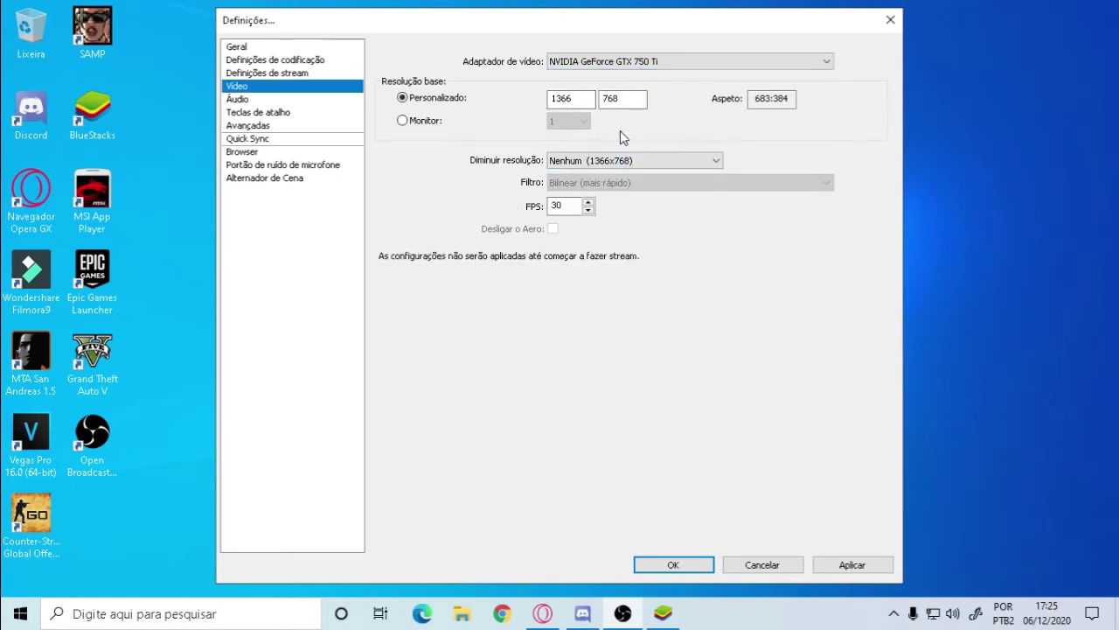
click(662, 162)
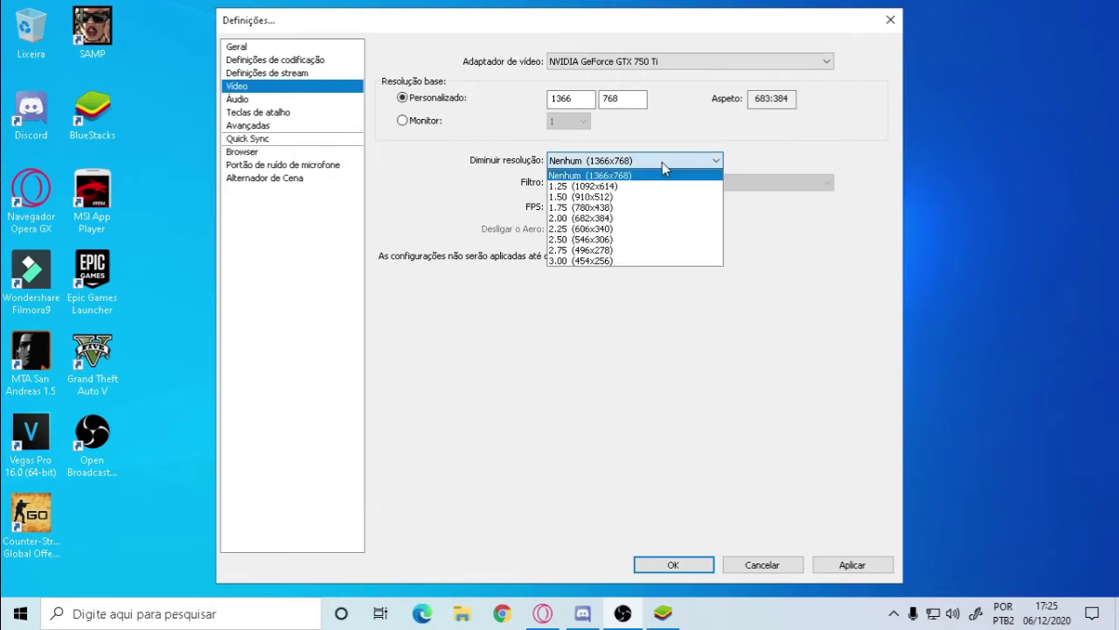
click(612, 175)
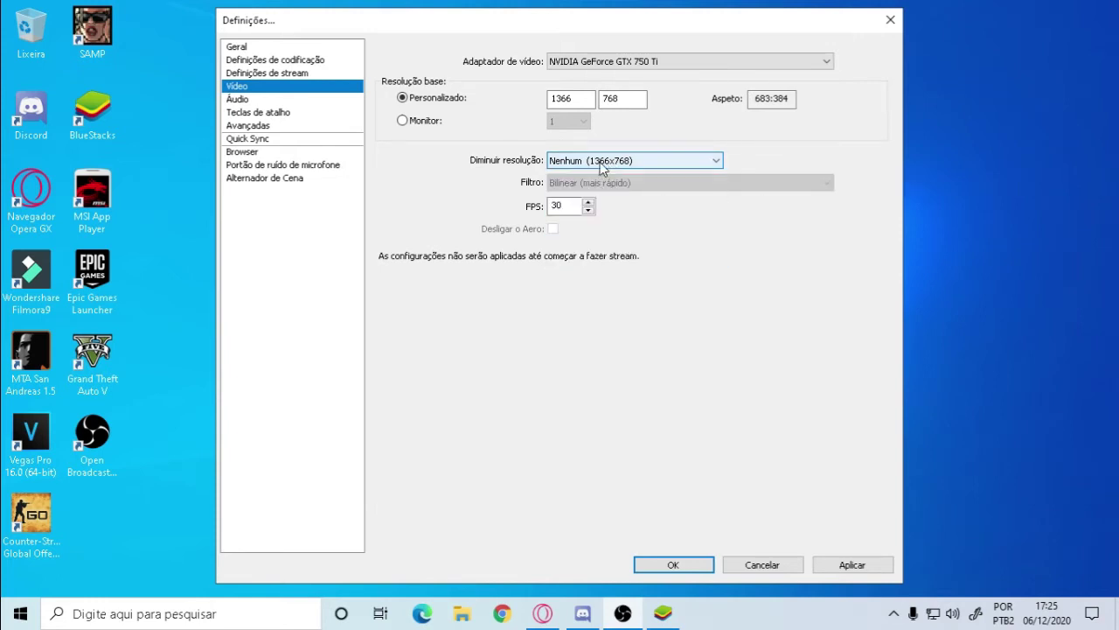
click(265, 99)
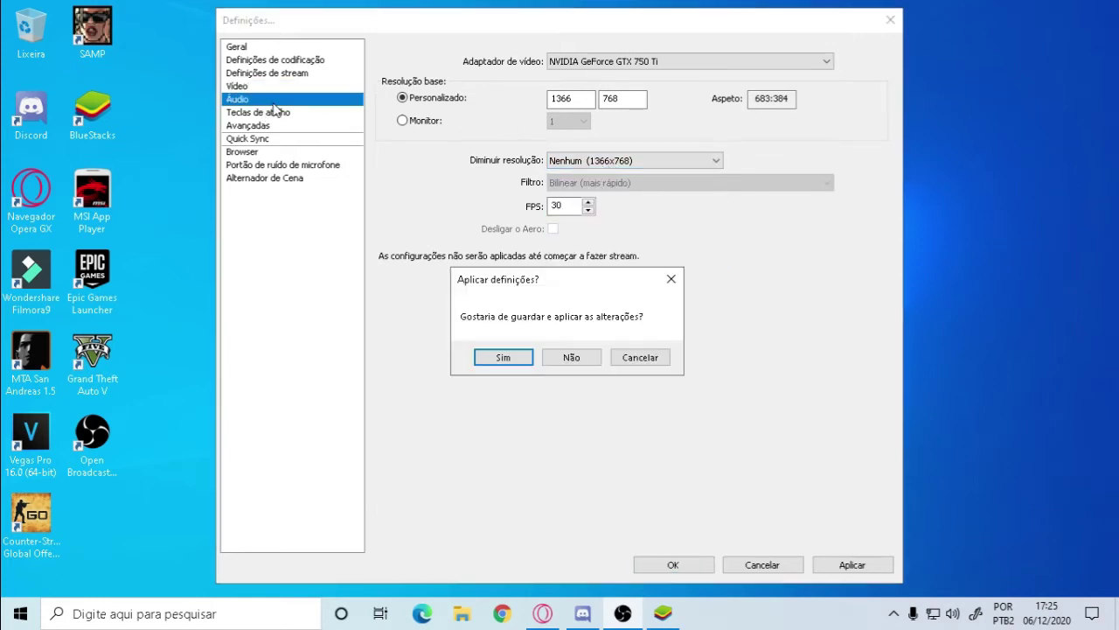
click(671, 280)
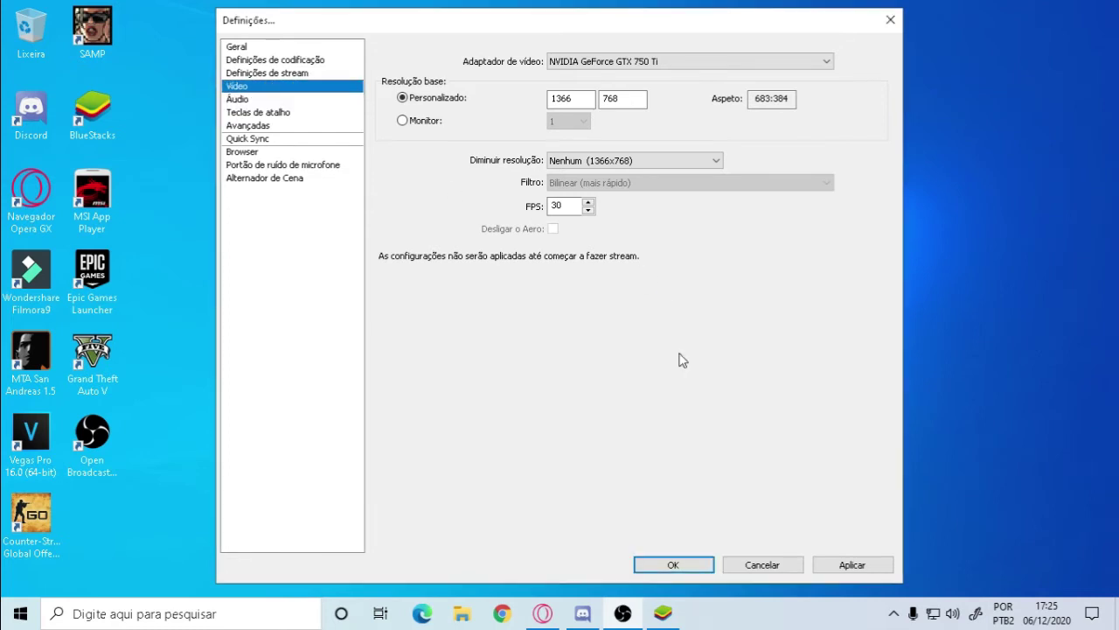
click(853, 566)
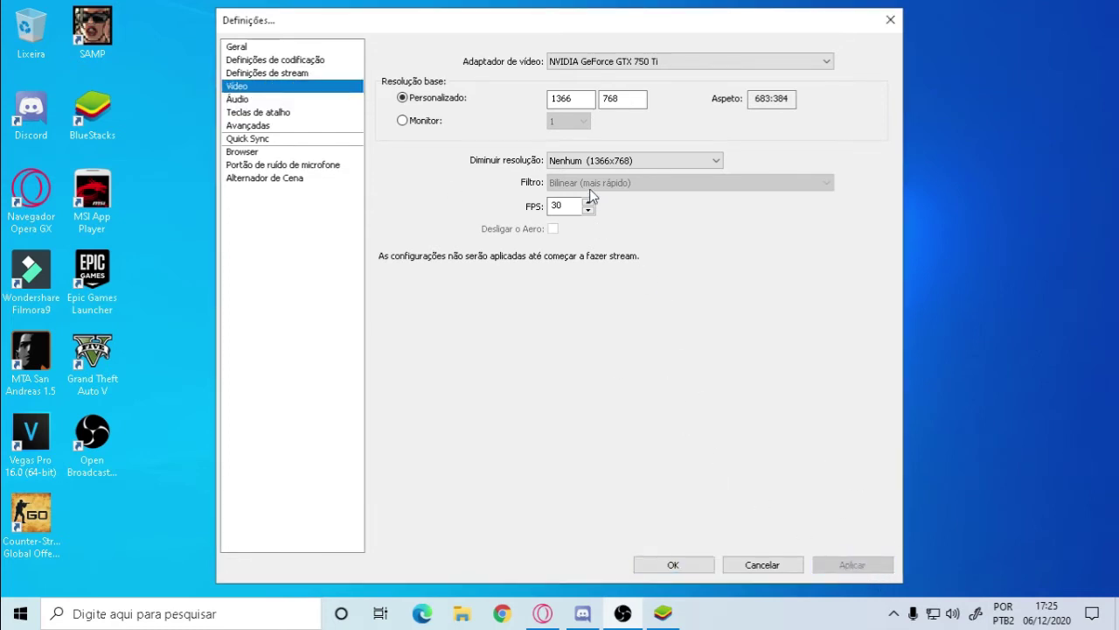
Open the audio settings and select Predefinição as the desktop audio device
click(293, 101)
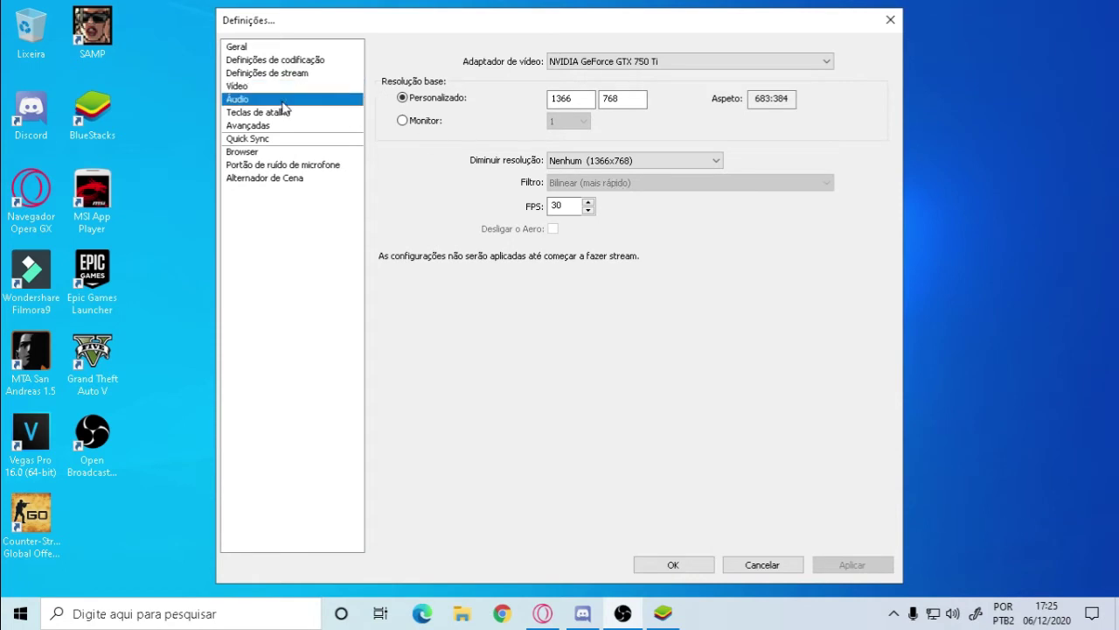
click(592, 59)
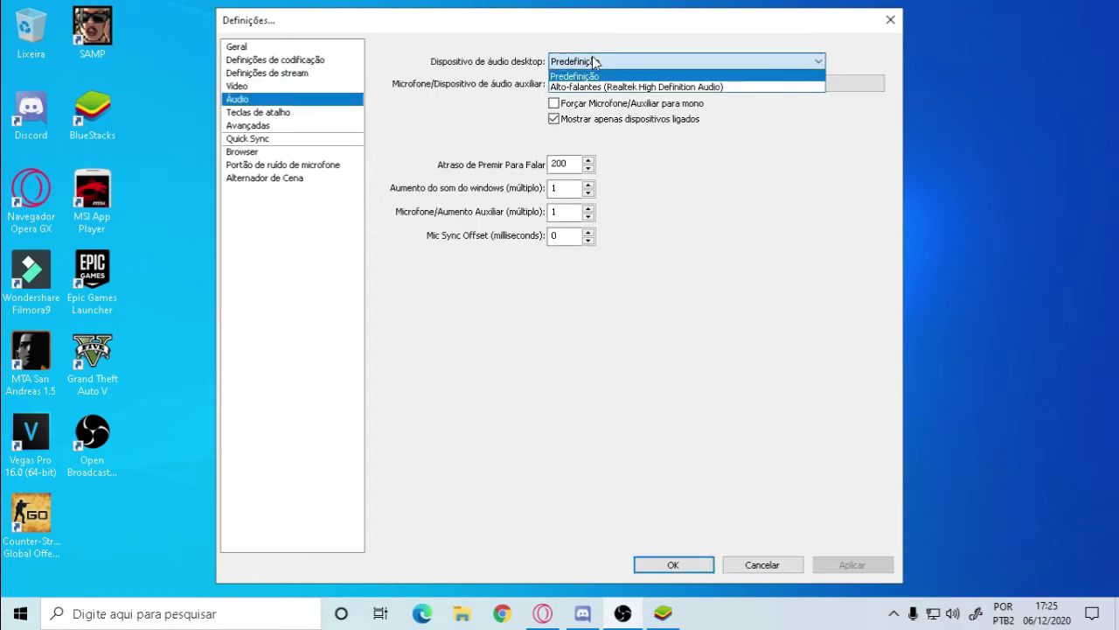
click(592, 57)
click(594, 60)
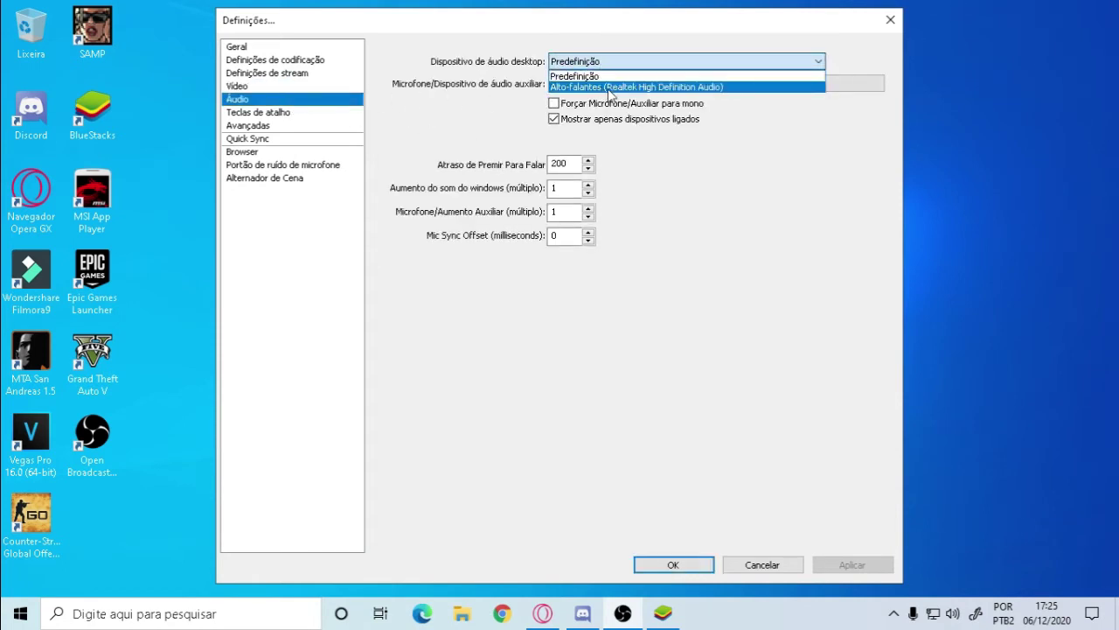
click(615, 76)
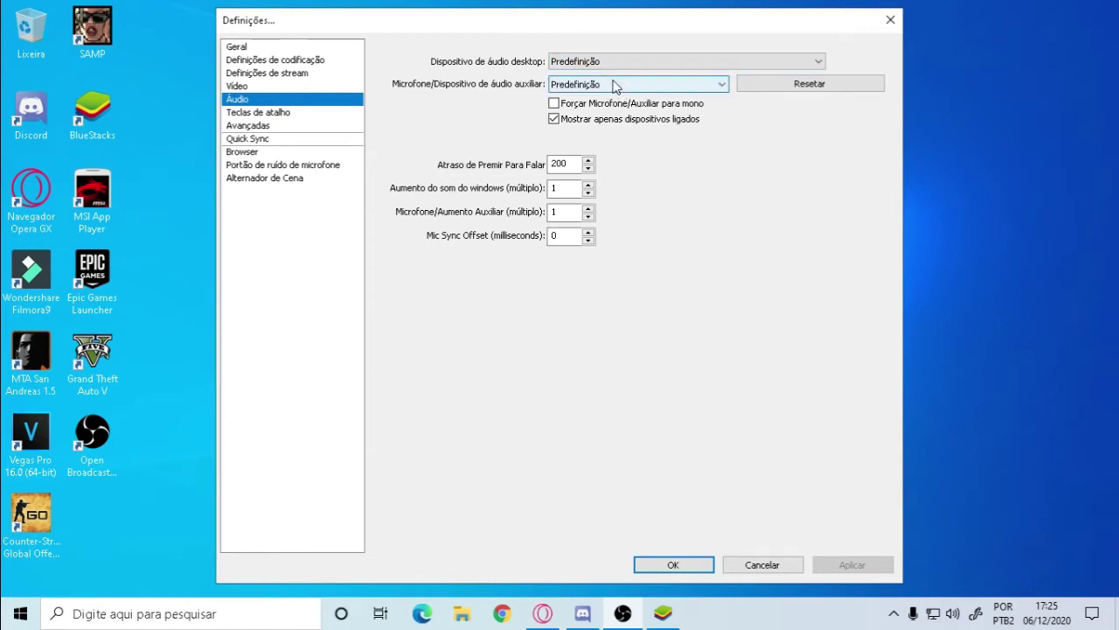
Select Predefinição as the microphone/auxiliary audio device and check the desktop audio device choice
click(615, 83)
click(615, 109)
click(612, 84)
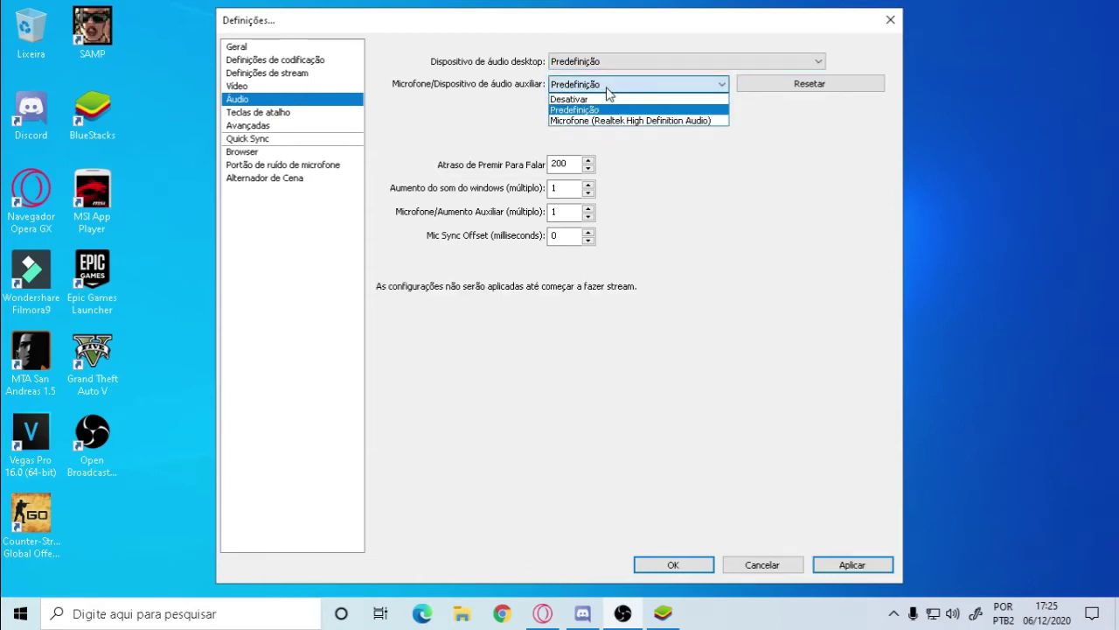
click(609, 70)
click(610, 67)
click(610, 67)
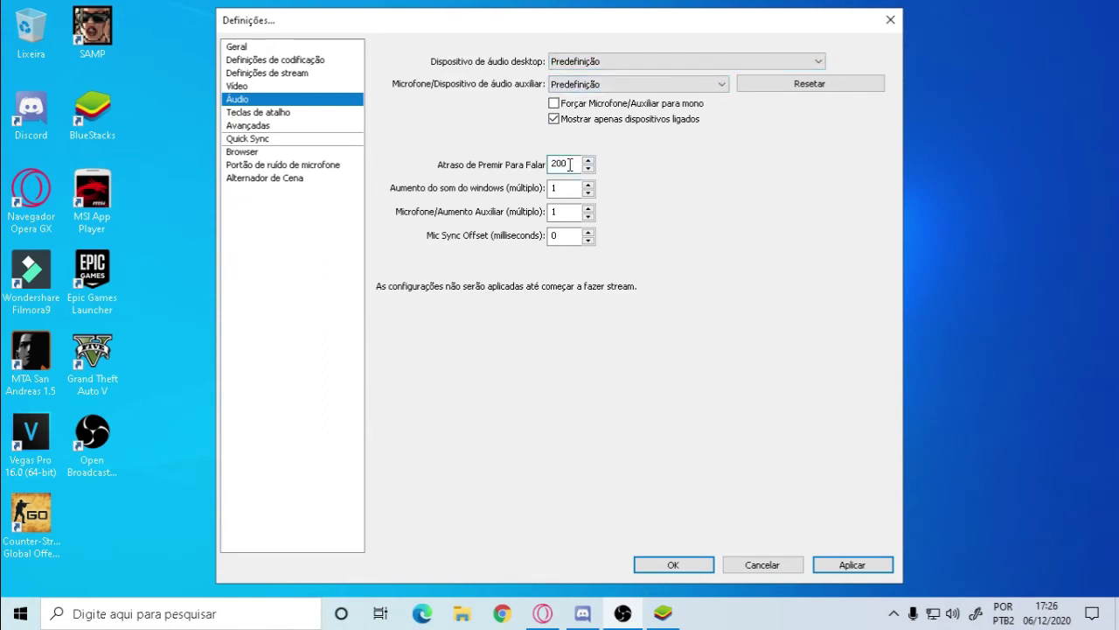
Check the desktop audio boost multiplier and apply the audio settings
click(570, 188)
click(268, 112)
click(667, 284)
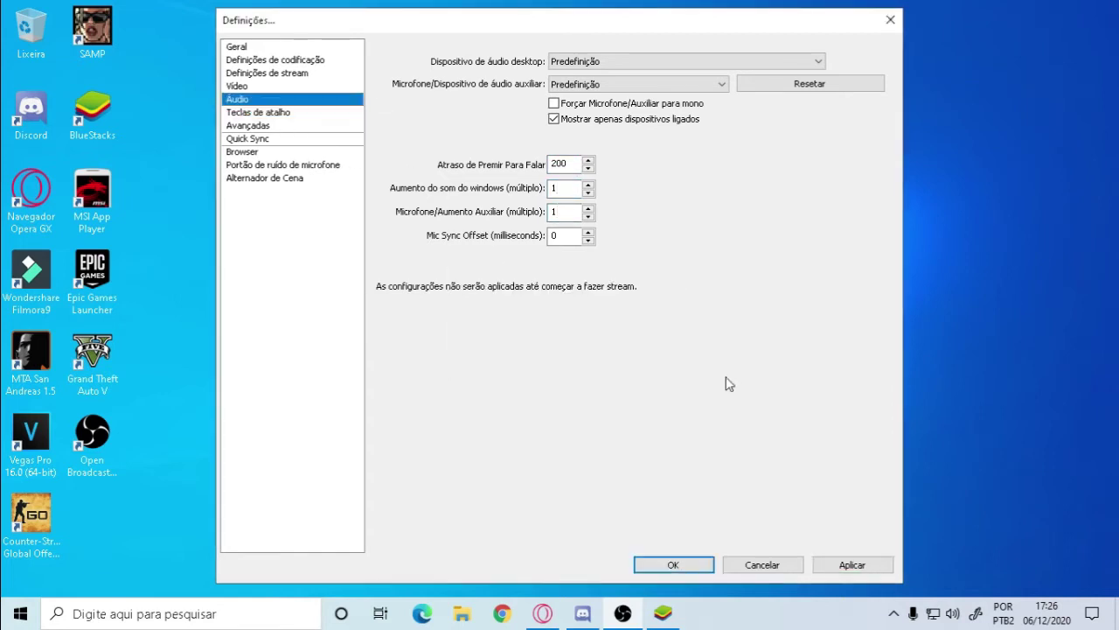
click(845, 565)
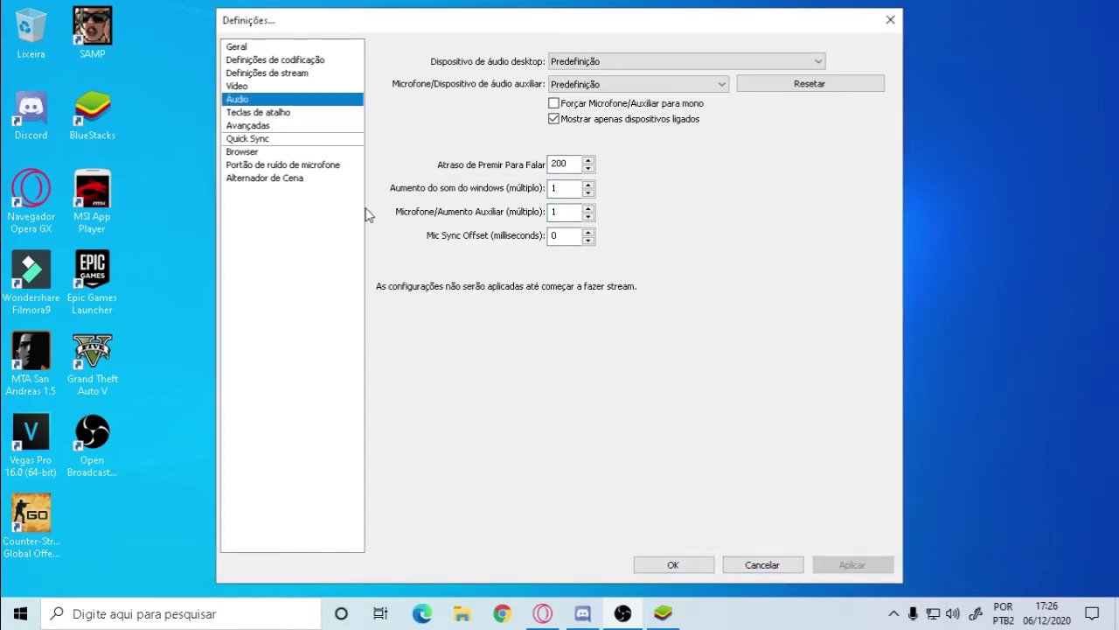
Look at the hotkey settings and select the High Performance NVENC preset in the advanced settings
click(291, 114)
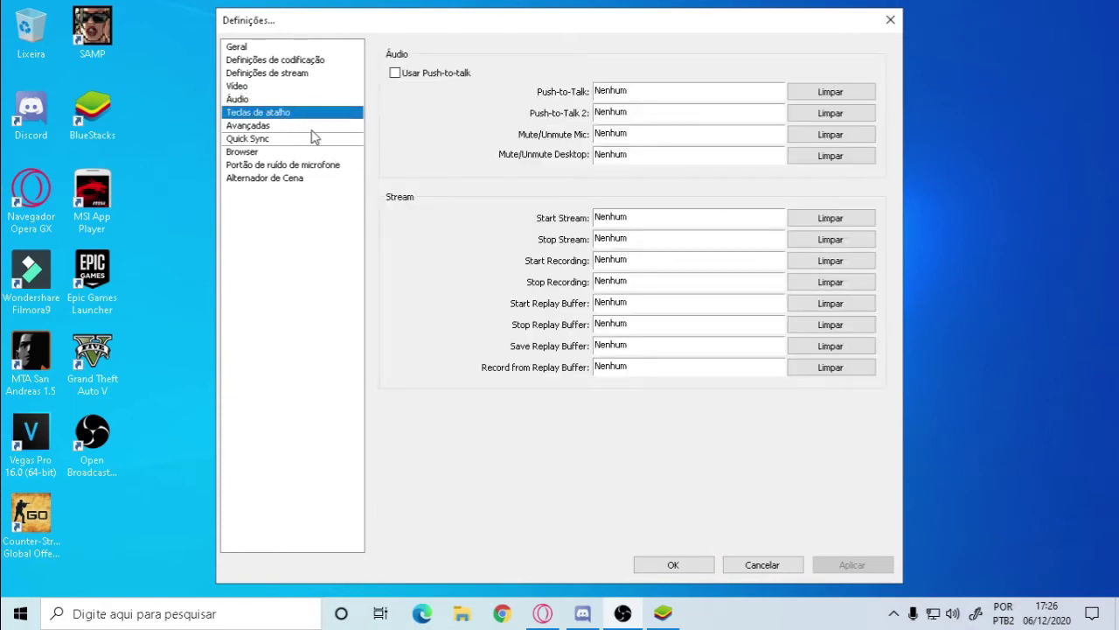
click(297, 125)
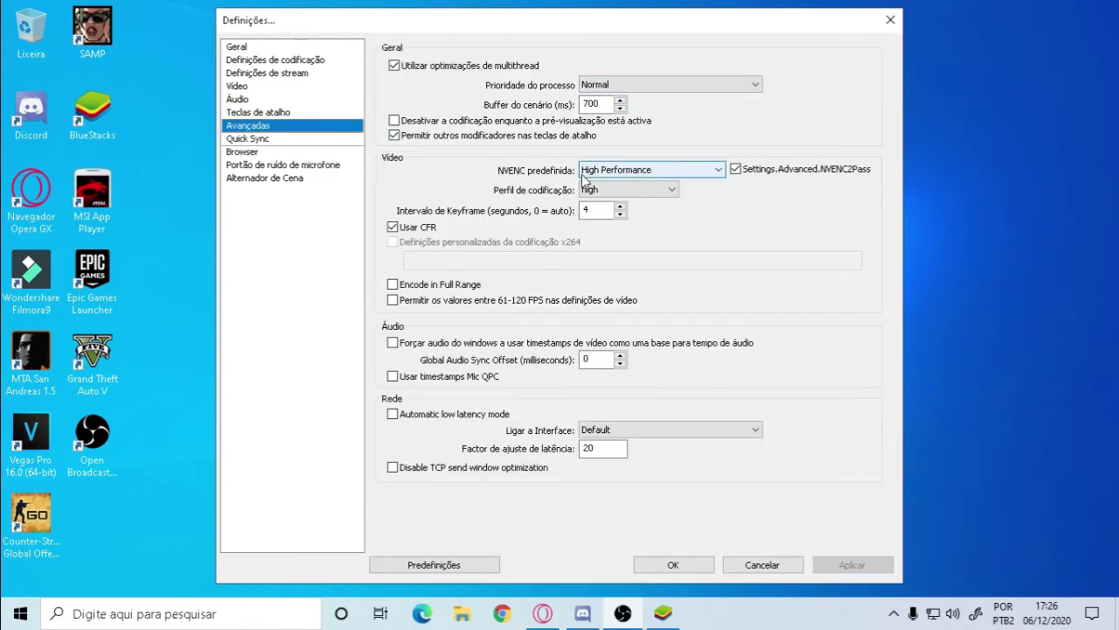
click(602, 174)
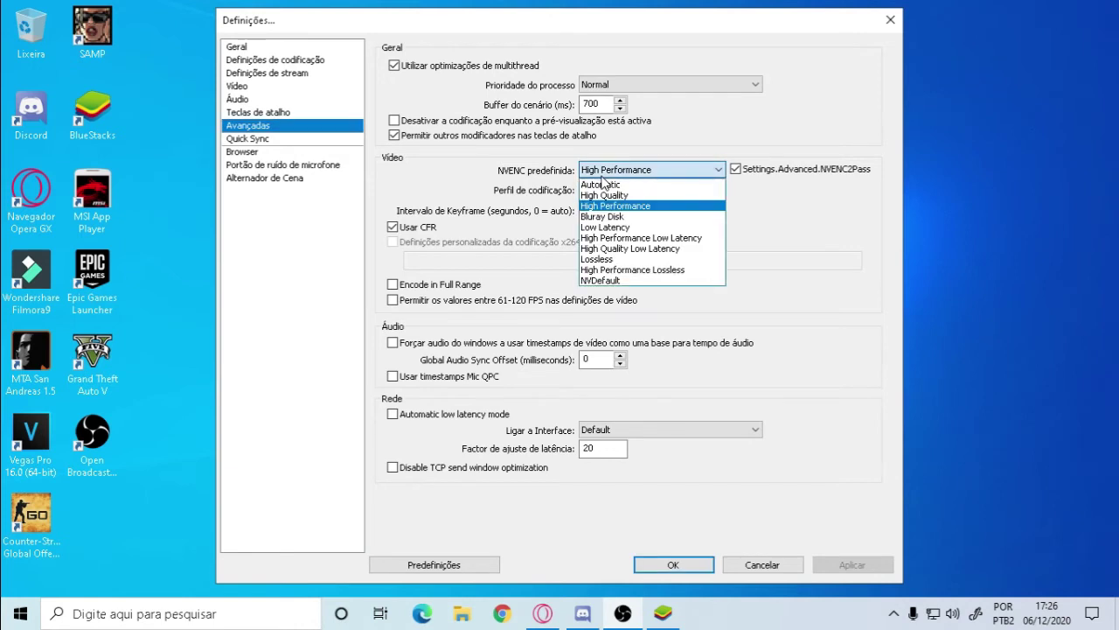
click(637, 207)
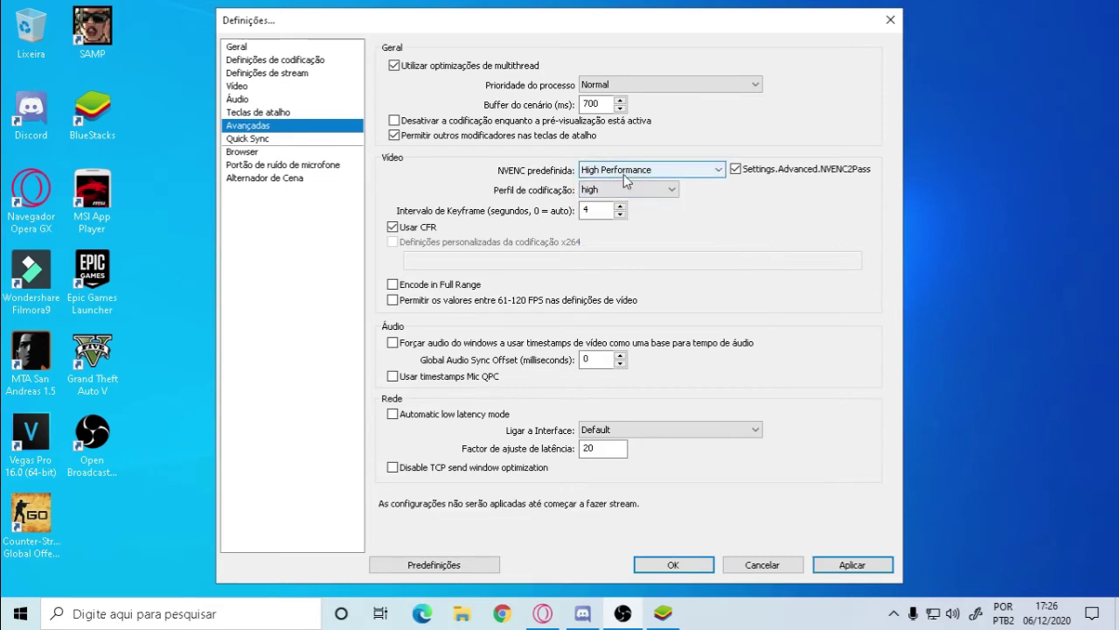
click(626, 170)
click(628, 170)
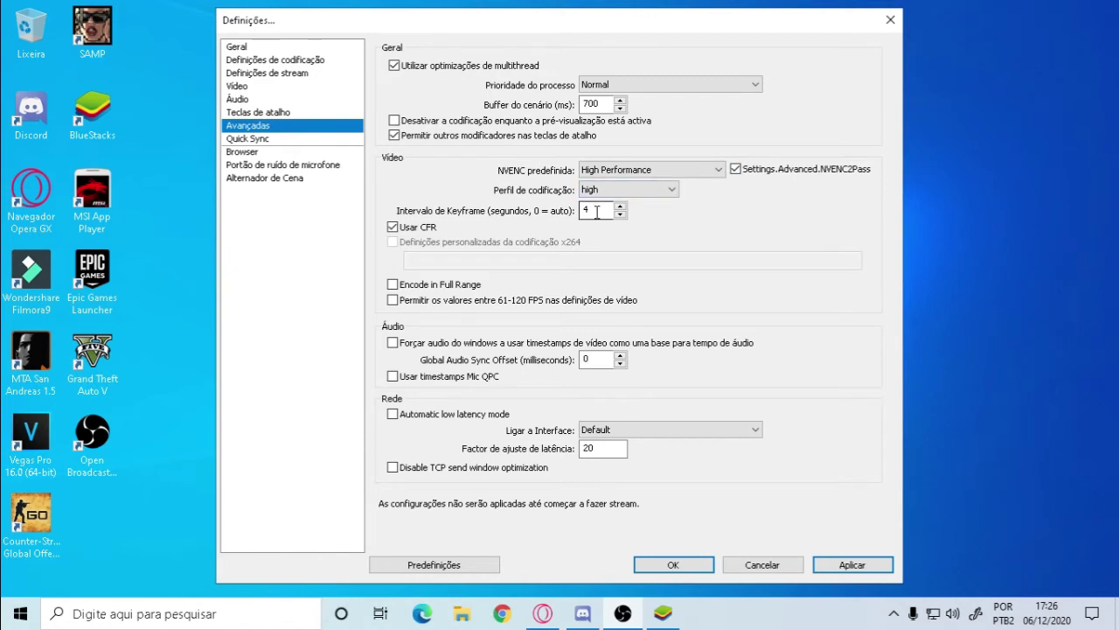
Set the keyframe interval to 4 seconds in the advanced video settings and apply the change
click(596, 213)
key(BackSpace)
text(4)
click(853, 566)
Look through the Quick Sync, Browser, microphone noise gate and scene switcher settings, then close the settings window
click(253, 139)
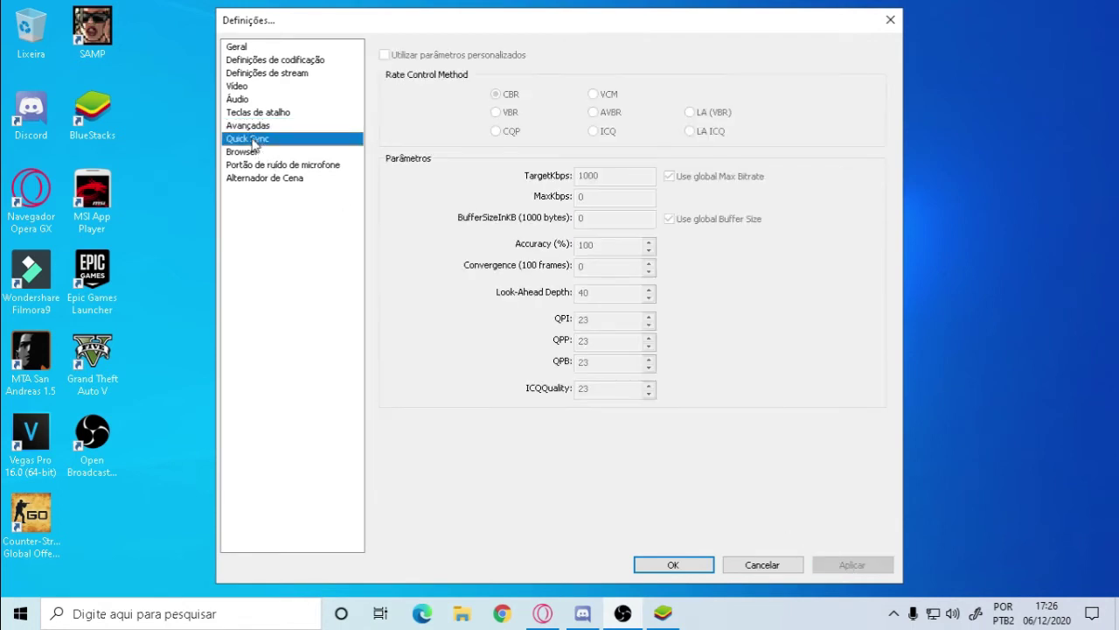
click(308, 152)
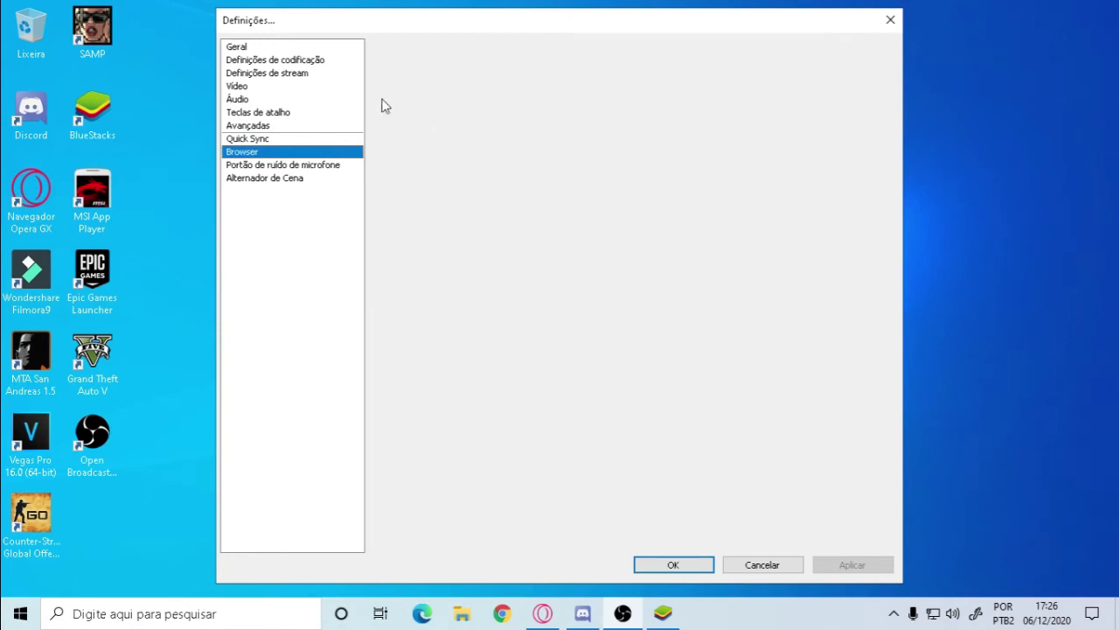
right_click(3, 2)
click(155, 50)
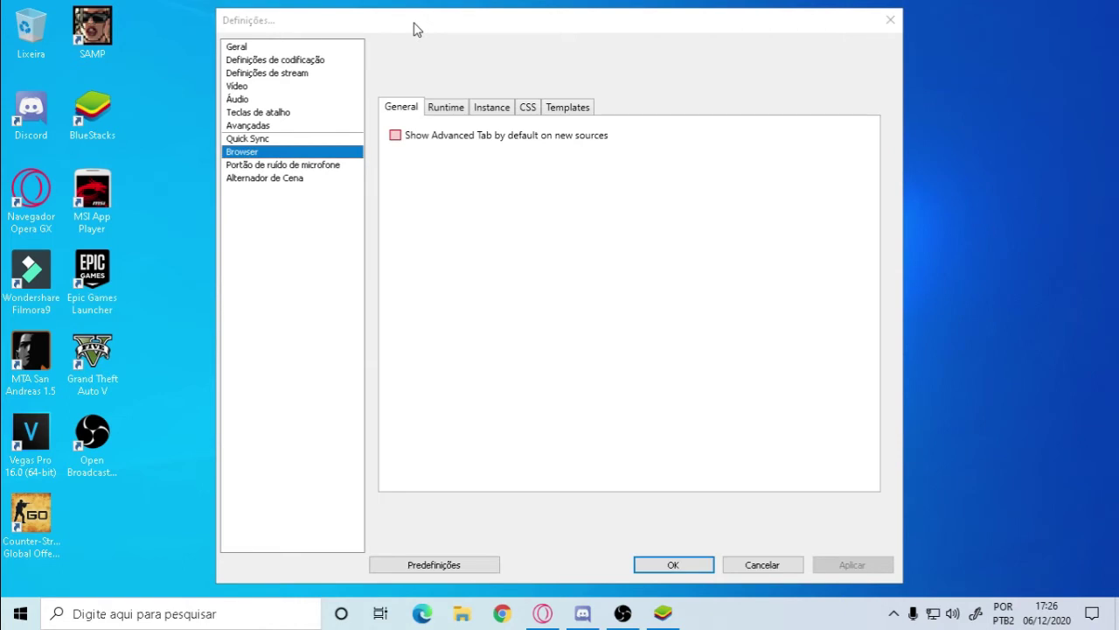
click(285, 166)
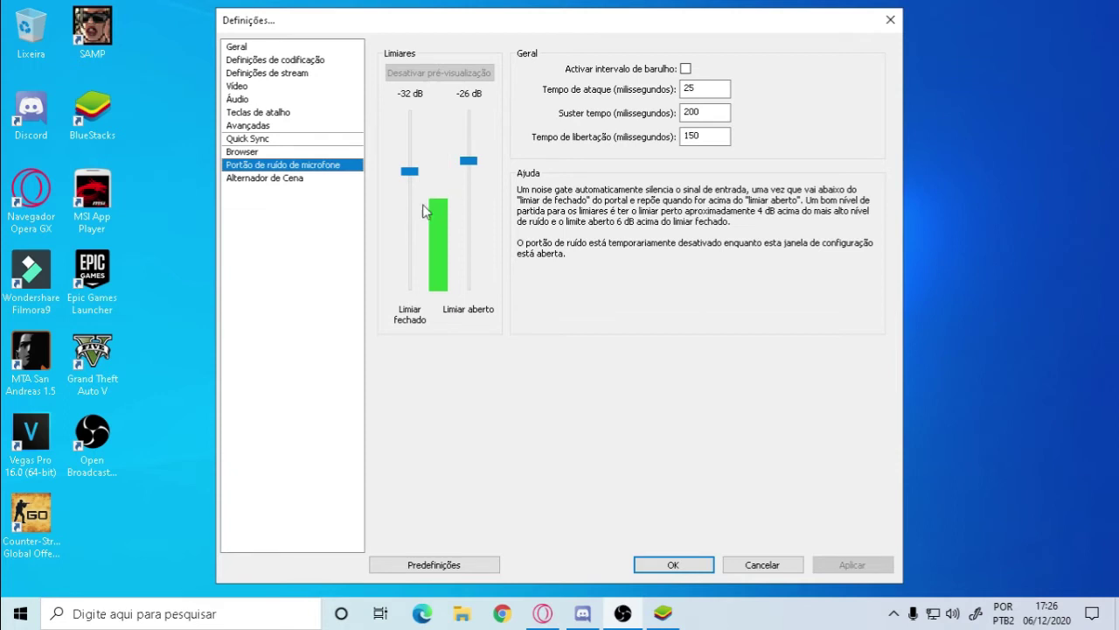
click(299, 179)
click(270, 49)
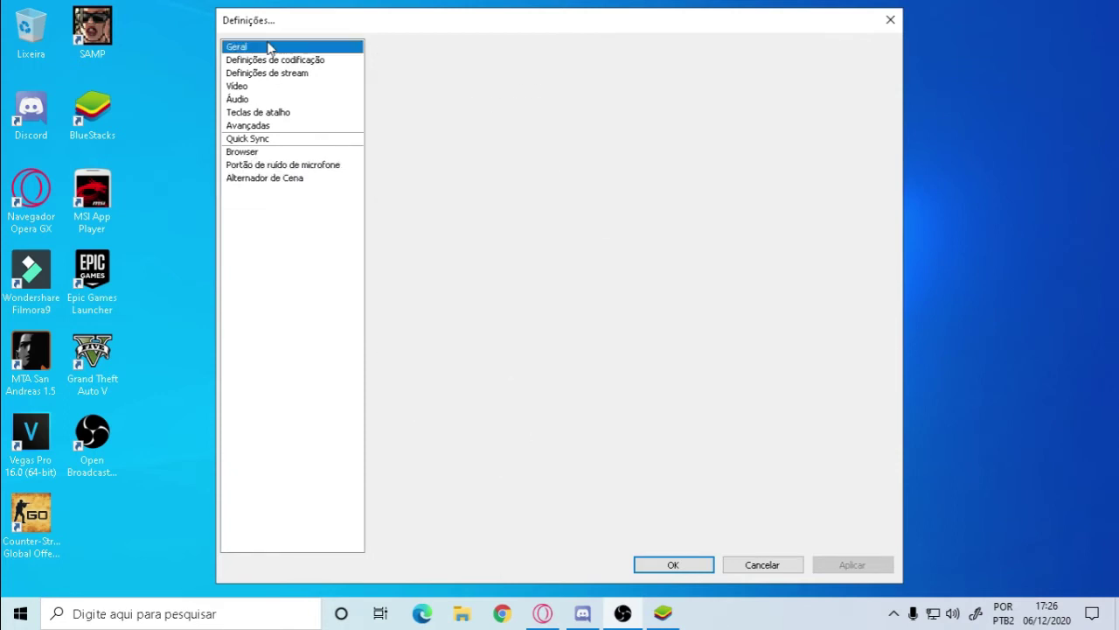
click(683, 565)
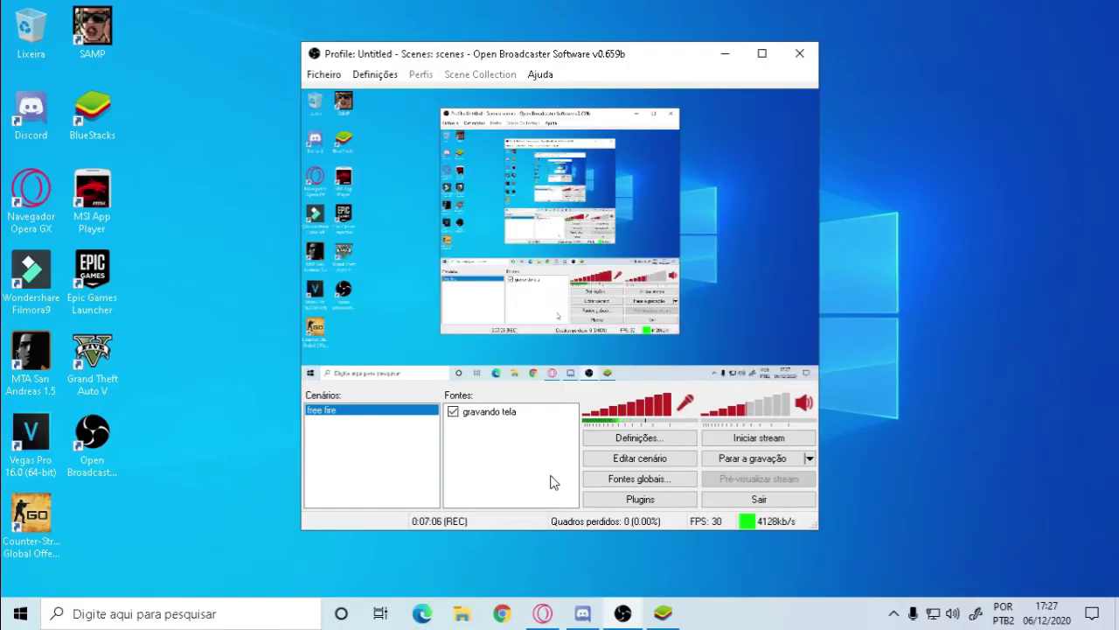
Try adding a game capture source named "free fire" that captures the [Bluestacks]: BlueStacks application
right_click(520, 450)
mouse_move(603, 459)
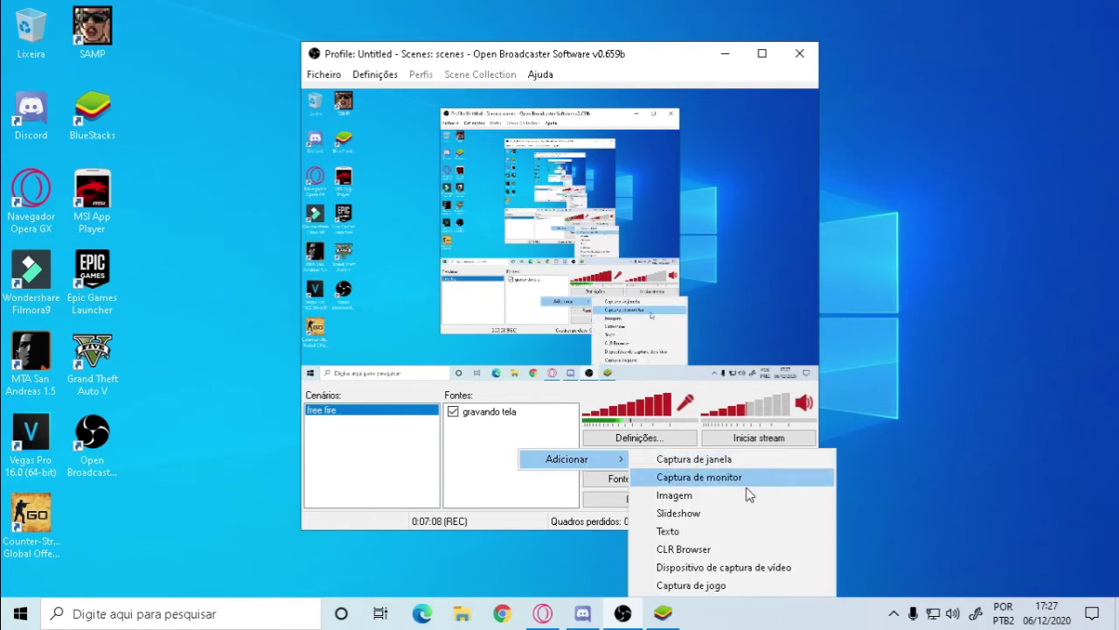
click(717, 586)
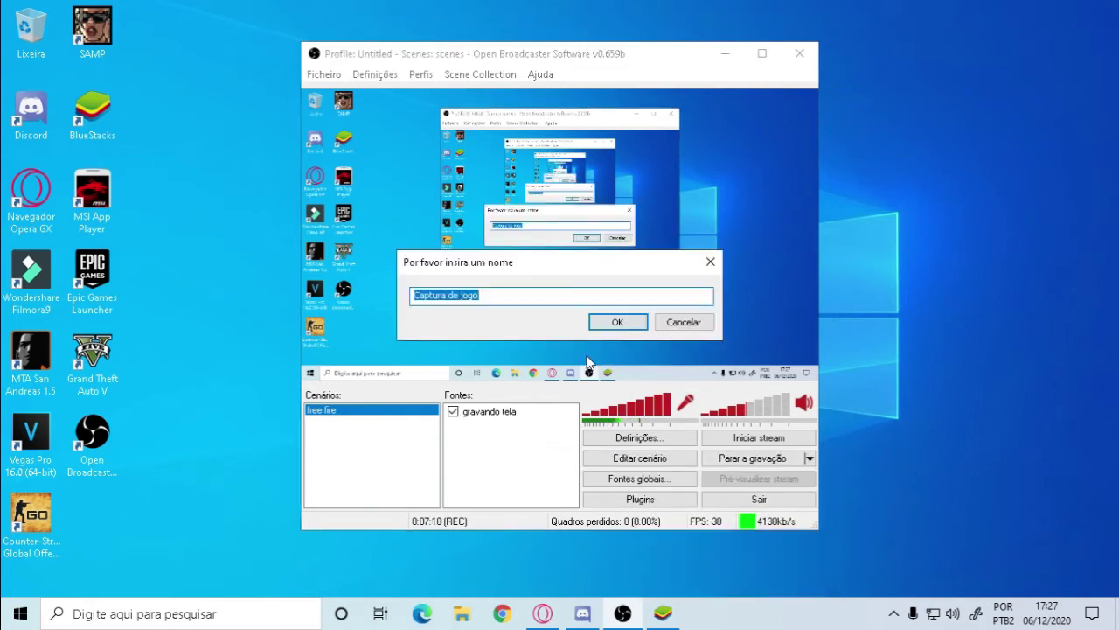
text(free f)
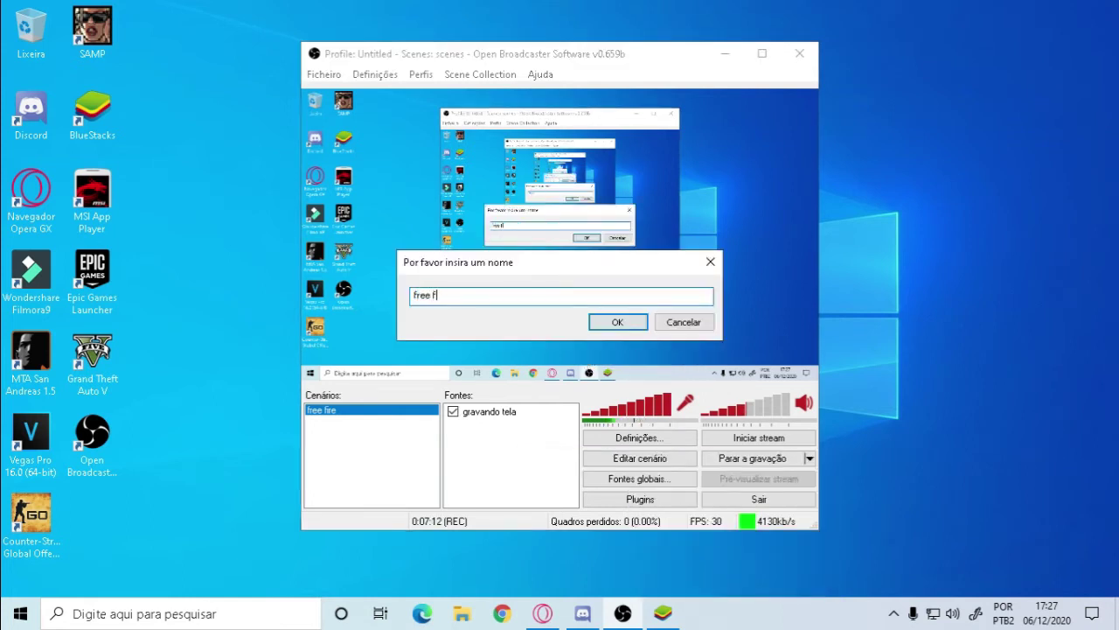
key(Return)
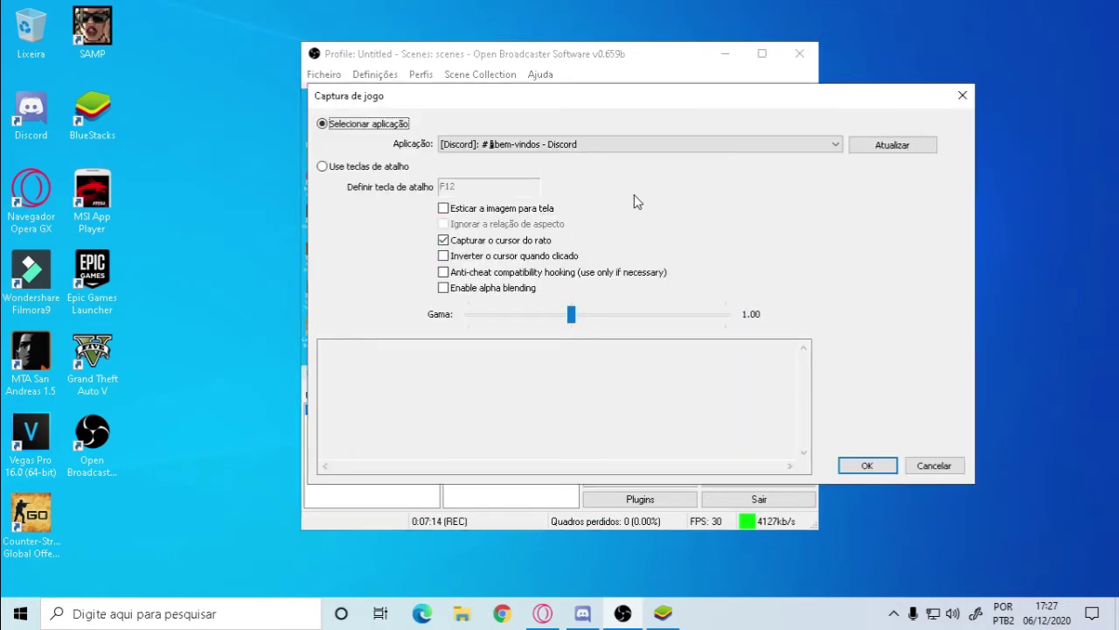
click(789, 147)
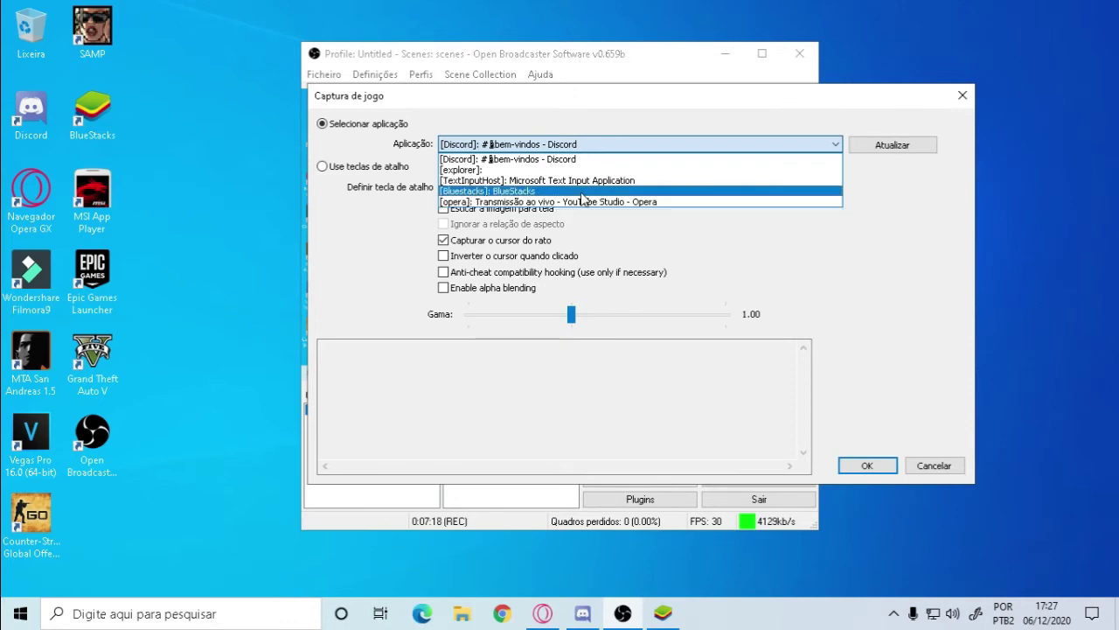
click(551, 190)
click(867, 467)
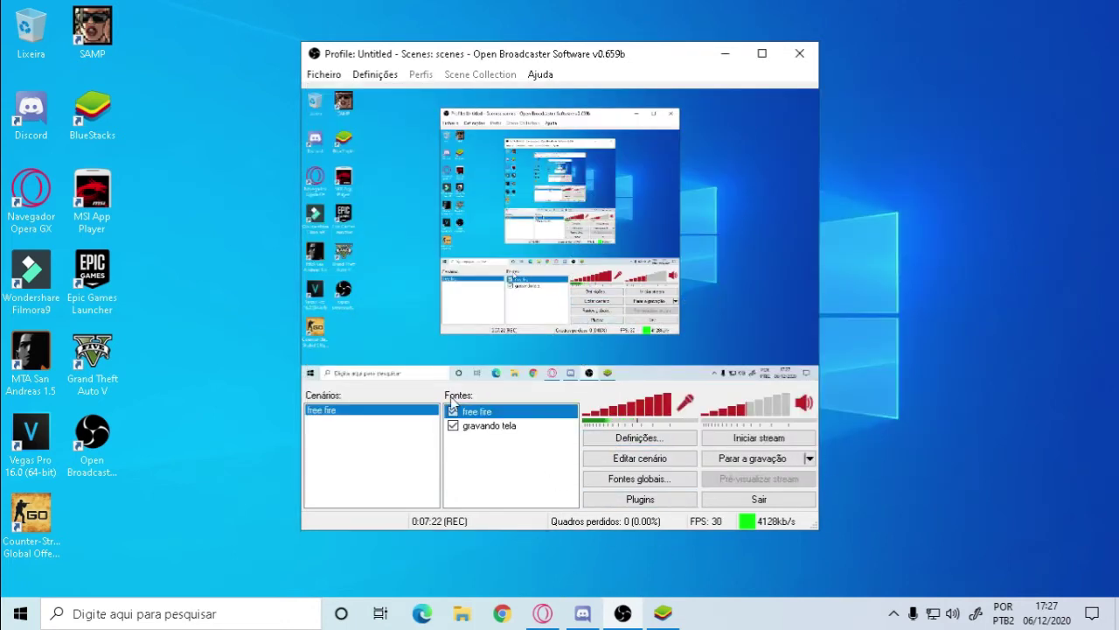
Select the gravando tela source, check the BlueStacks game window and return to OBS
click(461, 428)
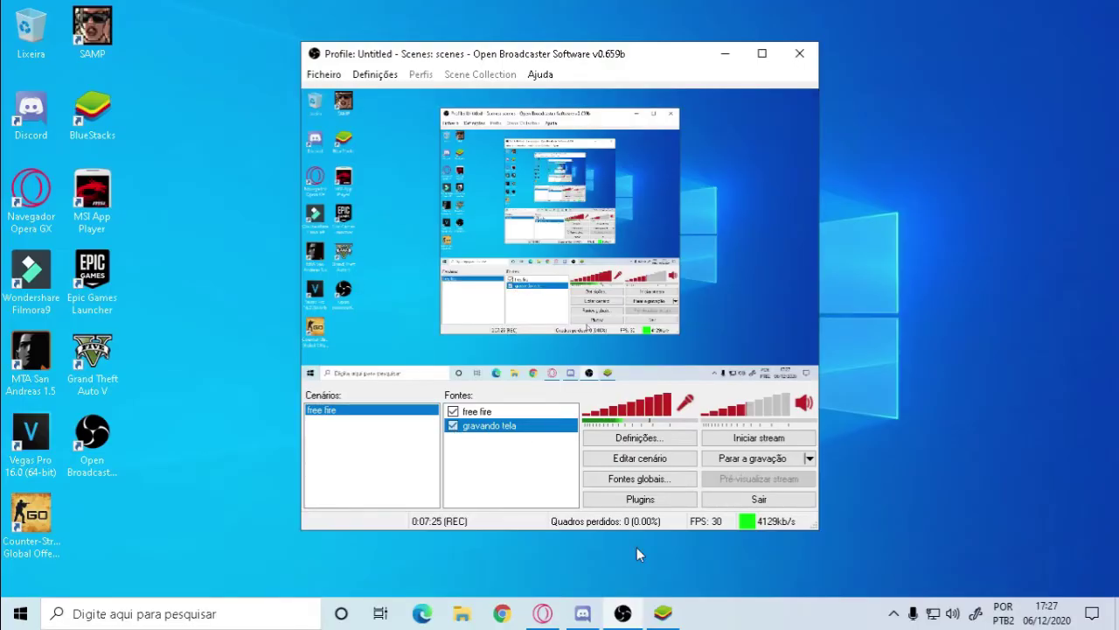
click(667, 612)
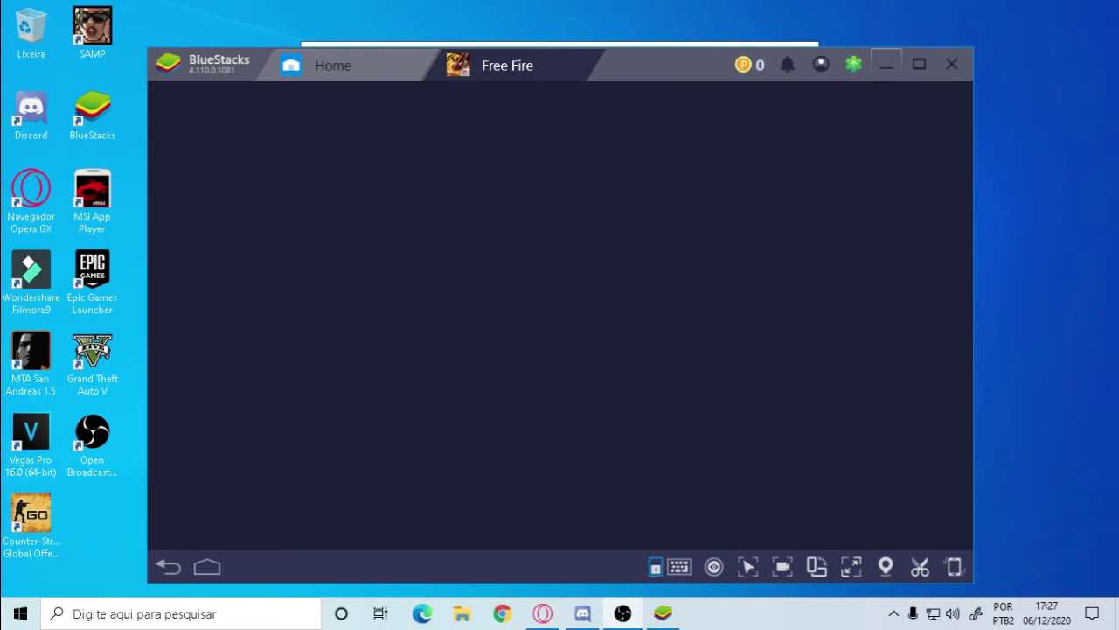
key(alt+Tab)
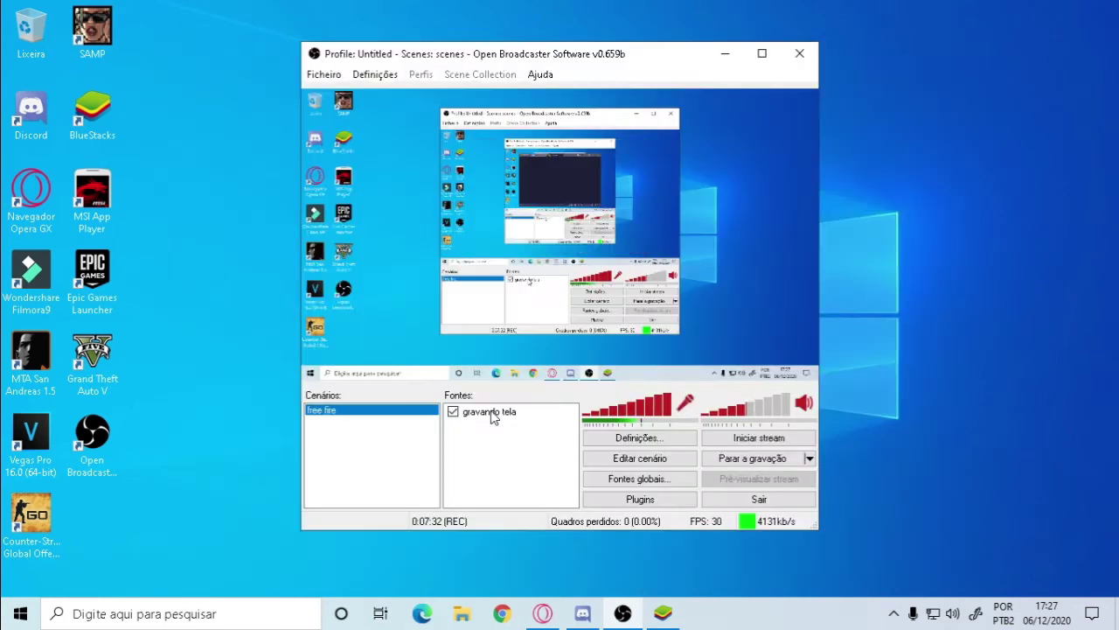
Add a game capture source named "free fire" to the scene and open its capture options
right_click(494, 428)
mouse_move(551, 439)
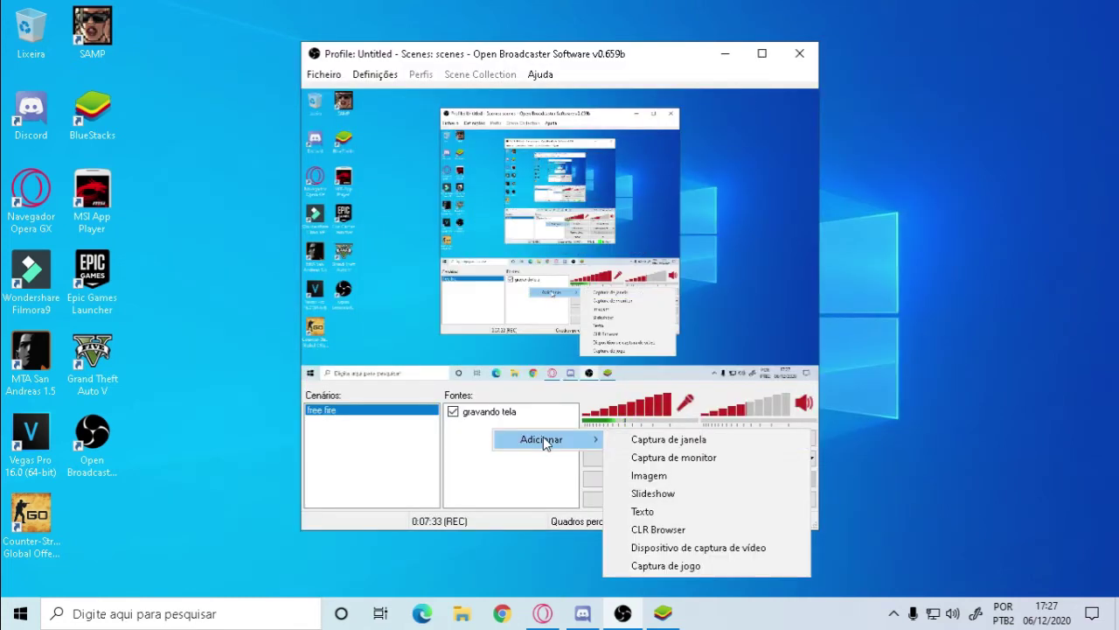
click(685, 564)
text(free fire)
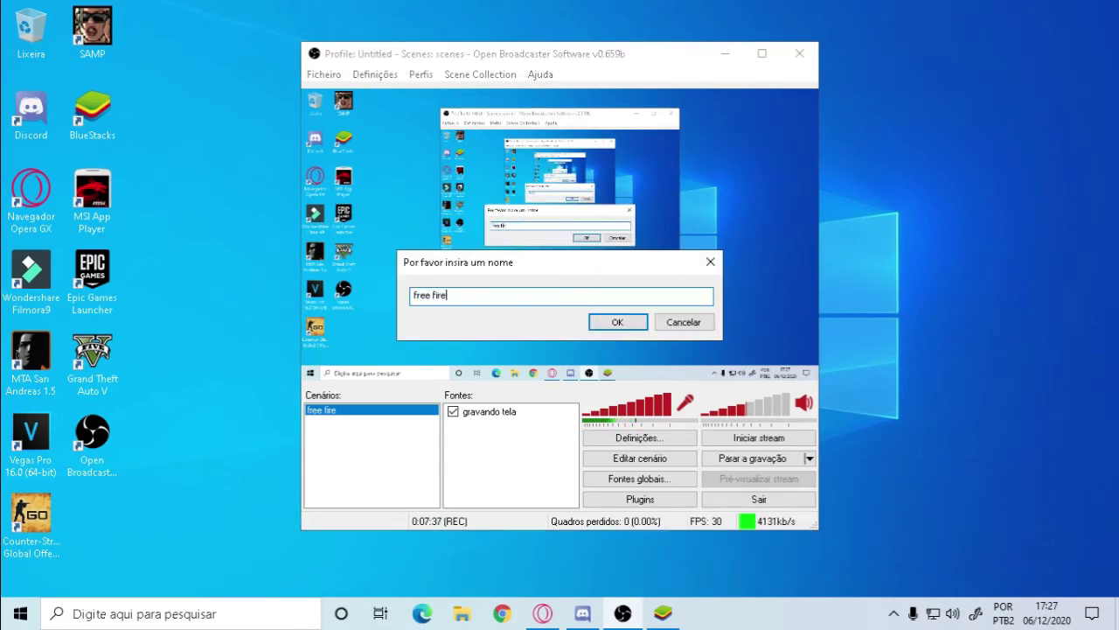
key(Return)
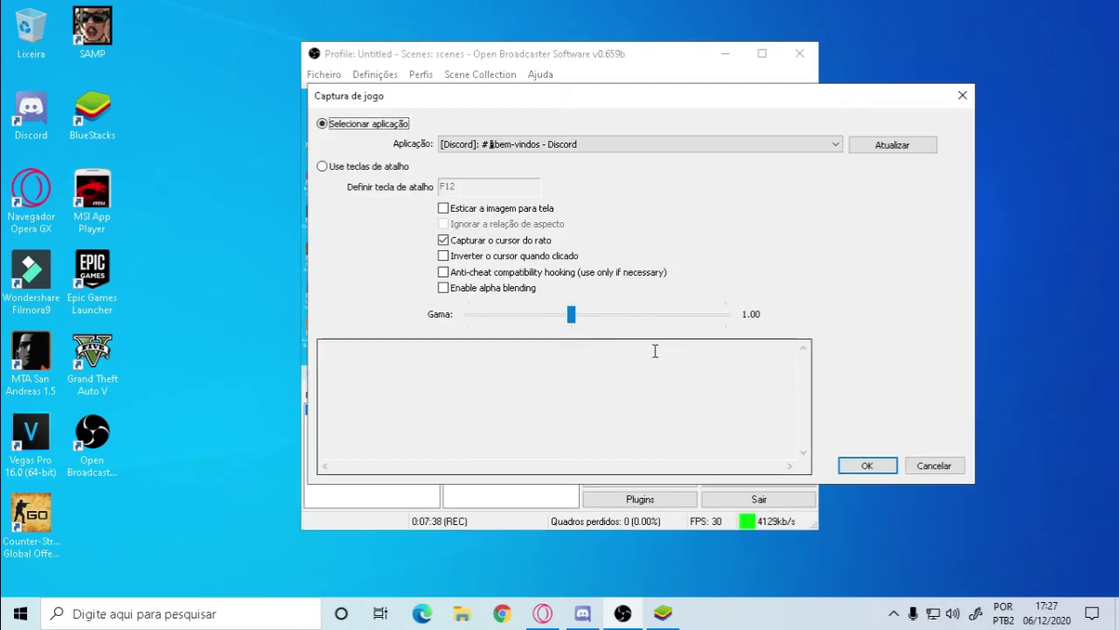
Switch to BlueStacks and open its separate game streaming window
click(663, 612)
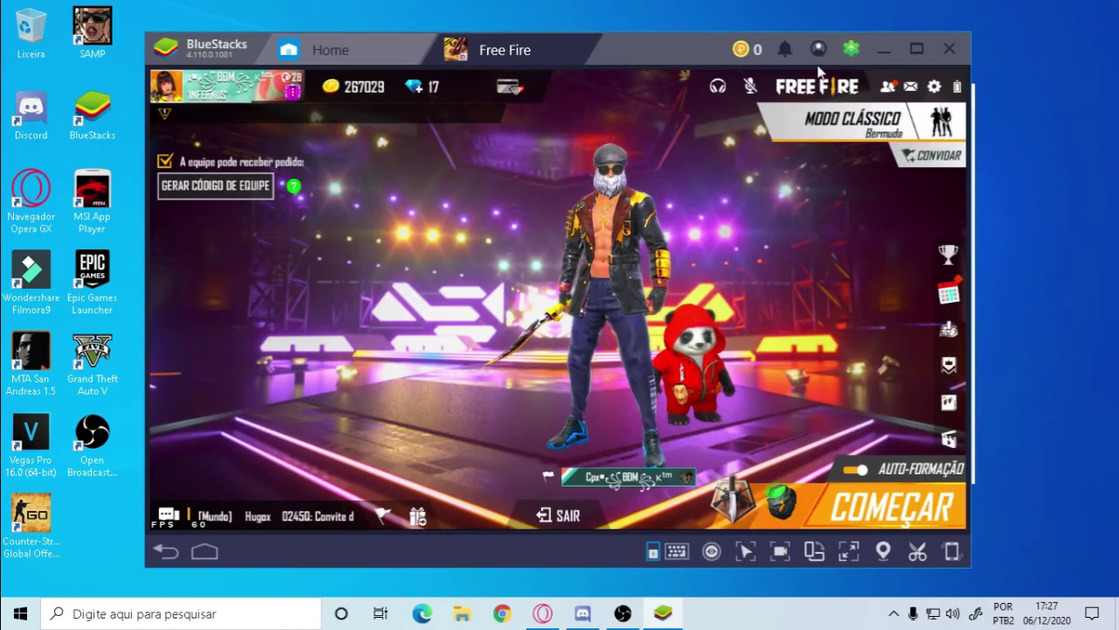
click(850, 49)
click(821, 291)
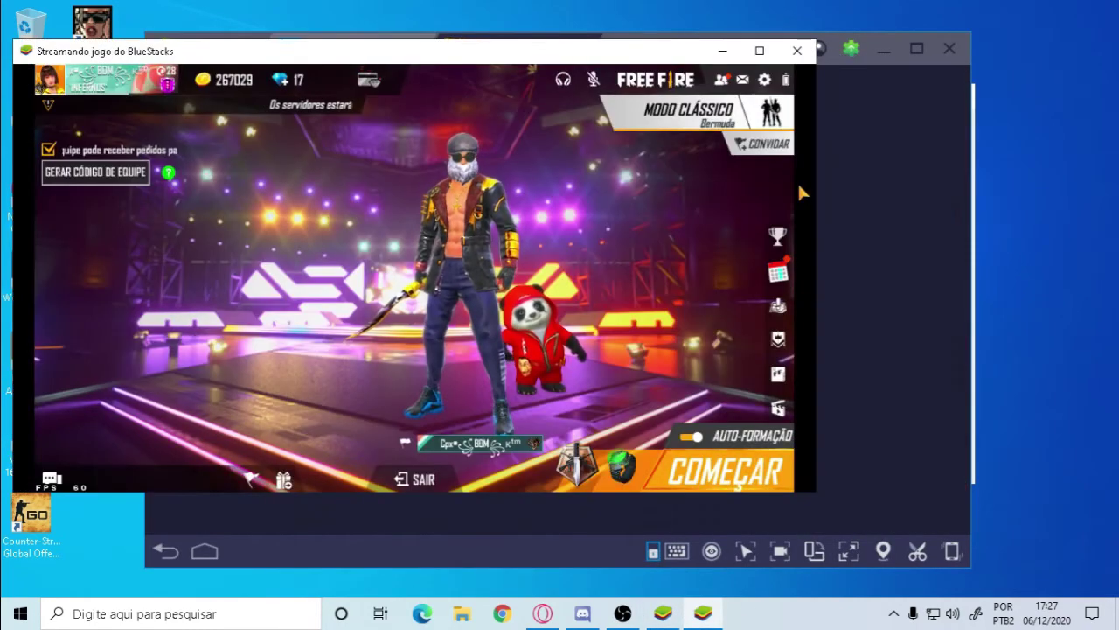
Back in OBS, refresh the application list and set the game capture to [HD-Player]: Streamando jogo do BlueStacks
click(623, 613)
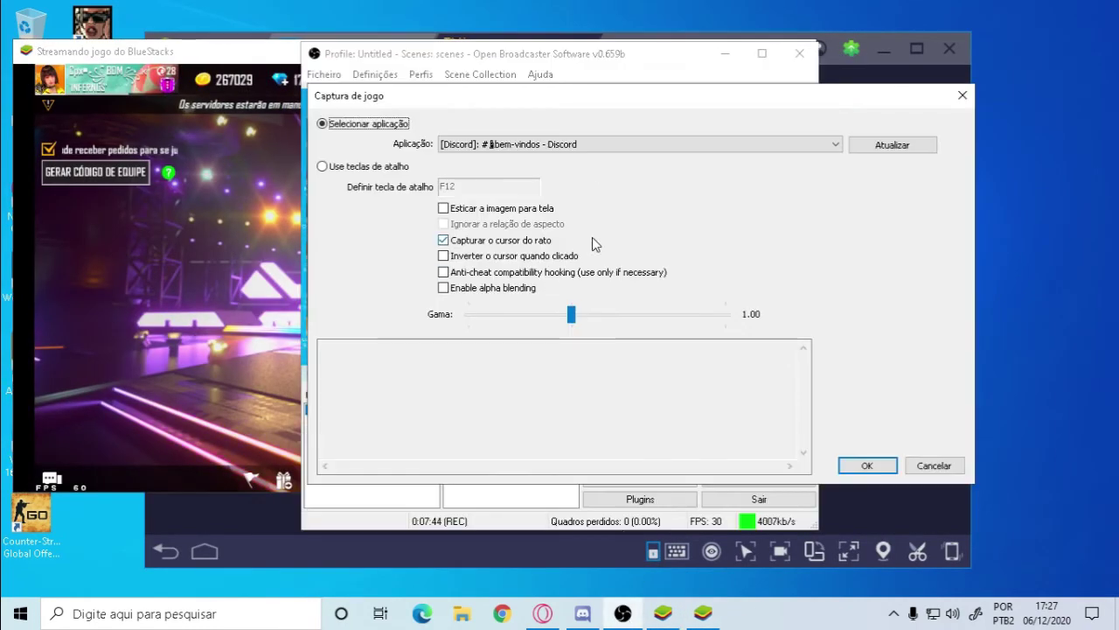
click(596, 143)
click(596, 142)
click(891, 144)
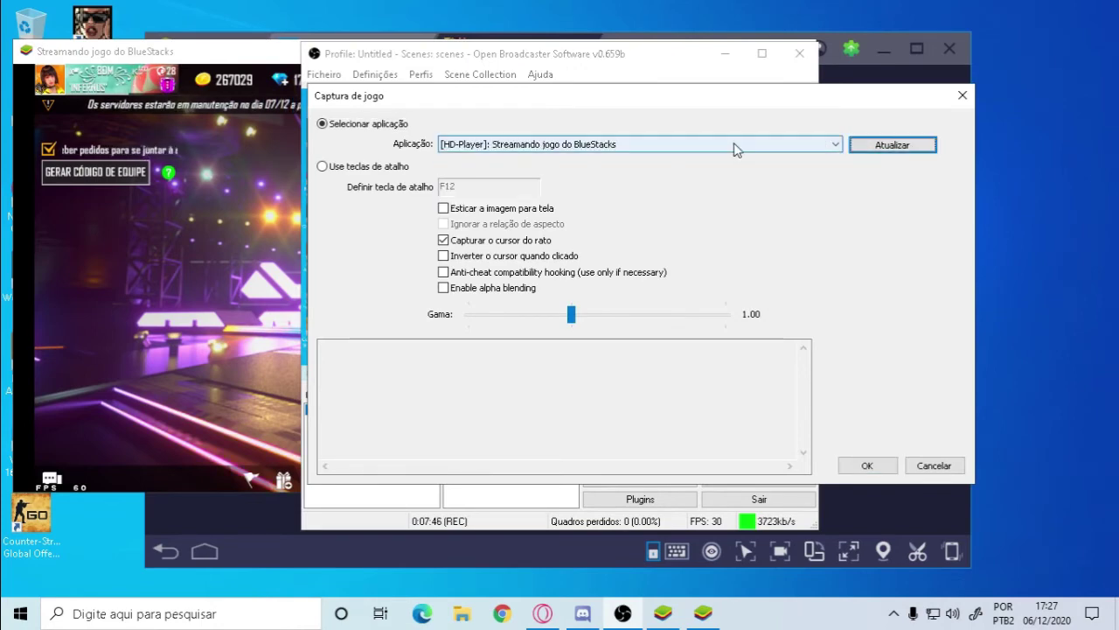
click(737, 144)
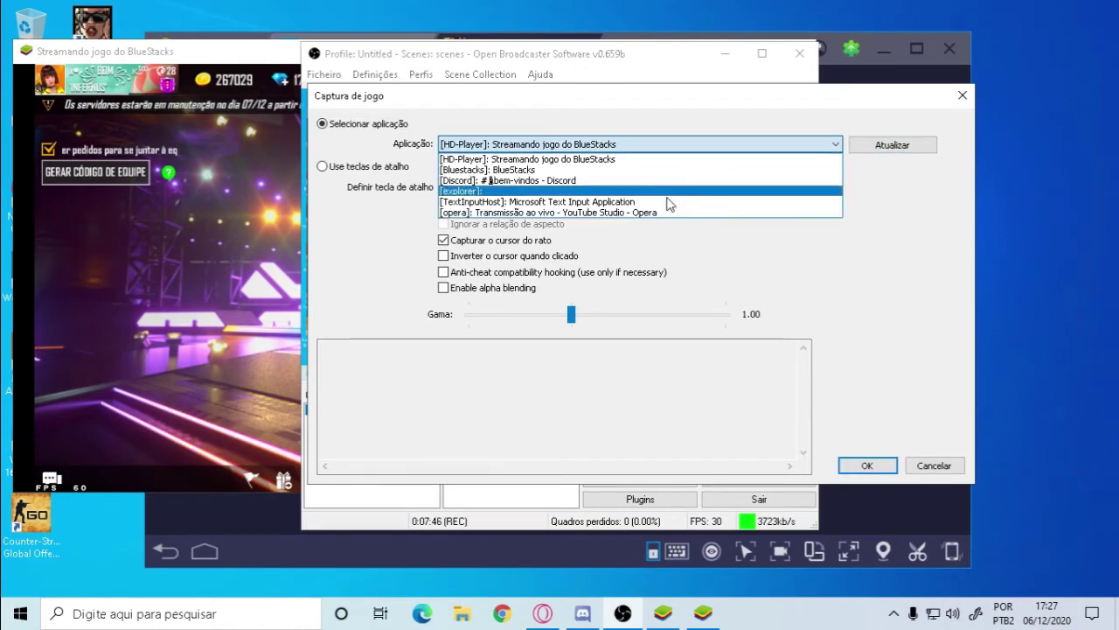
click(624, 161)
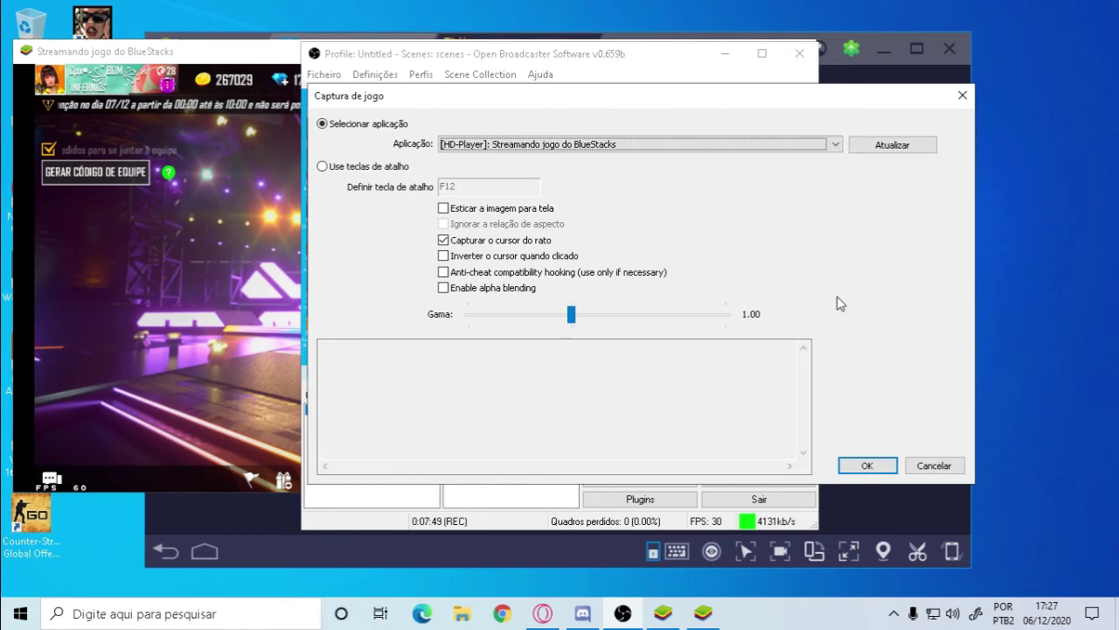
click(864, 465)
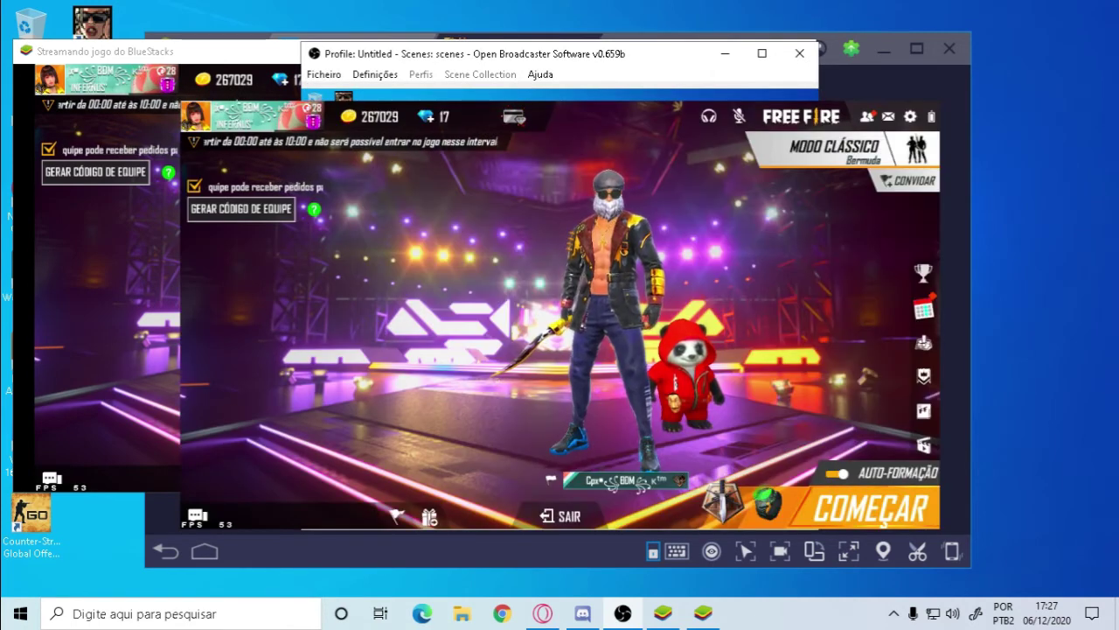
Minimize OBS and close the separate BlueStacks streaming window
click(623, 613)
click(622, 614)
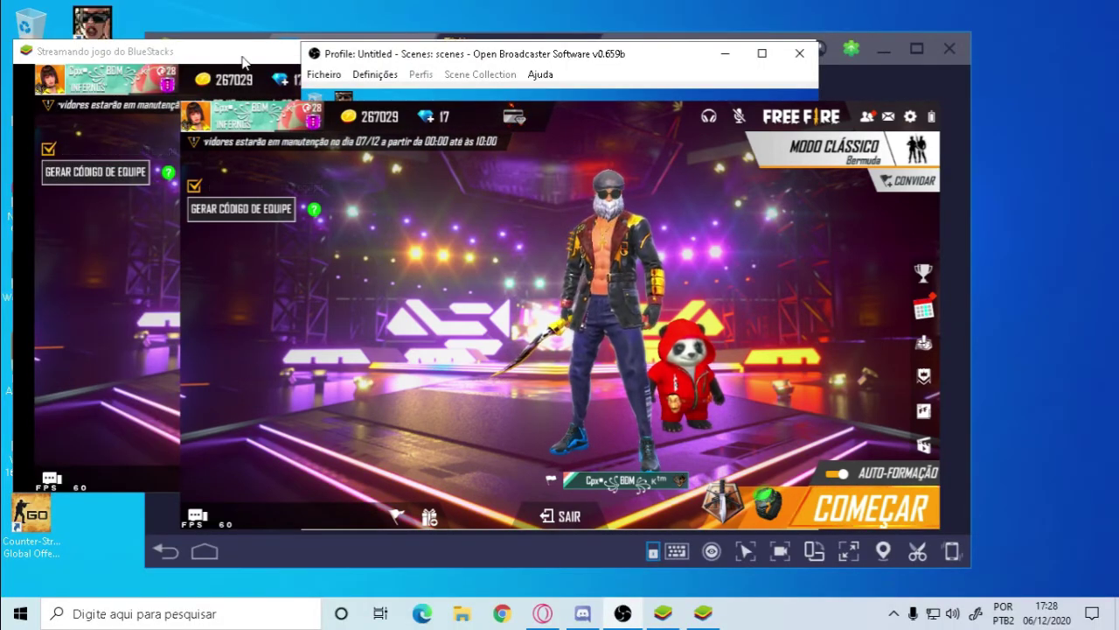
click(725, 53)
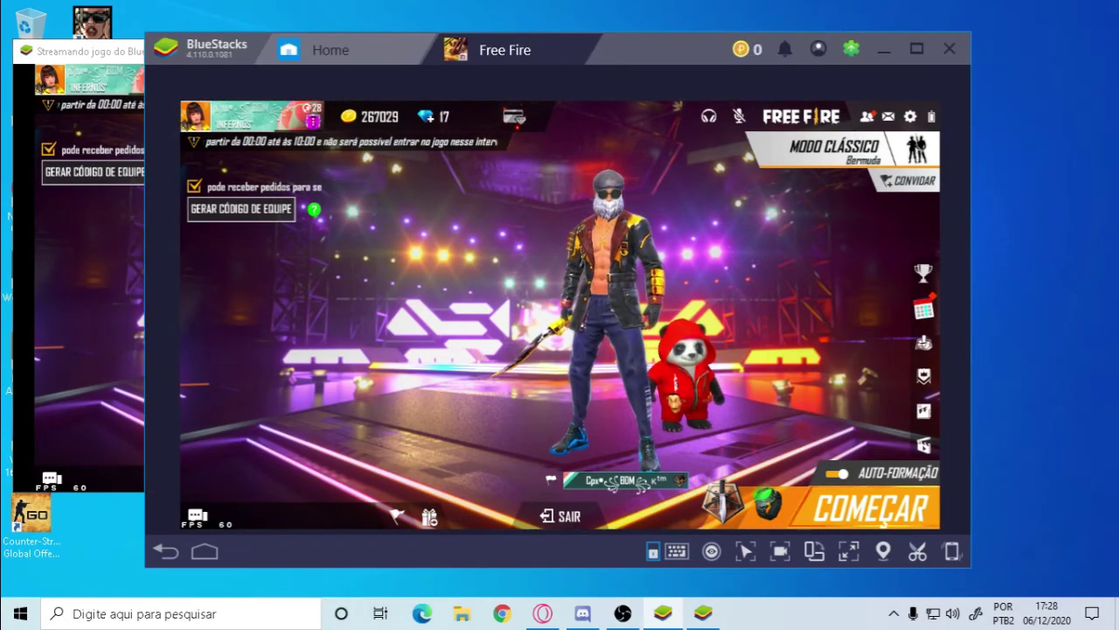
click(798, 54)
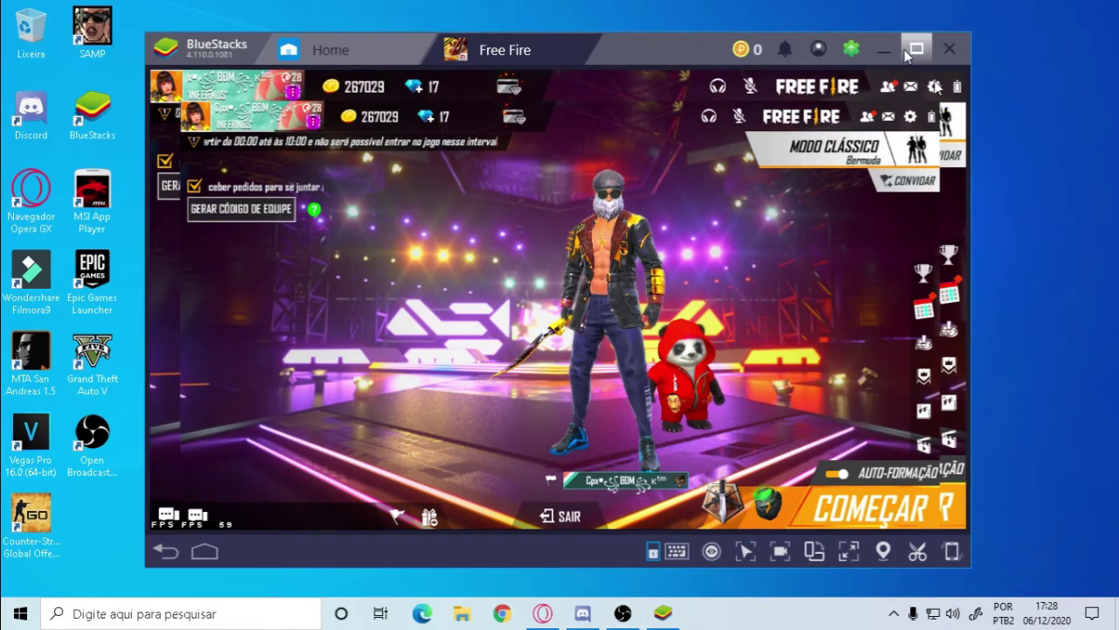
Examine the captured Free Fire image against the BlueStacks window and return to OBS
right_click(4, 4)
click(160, 50)
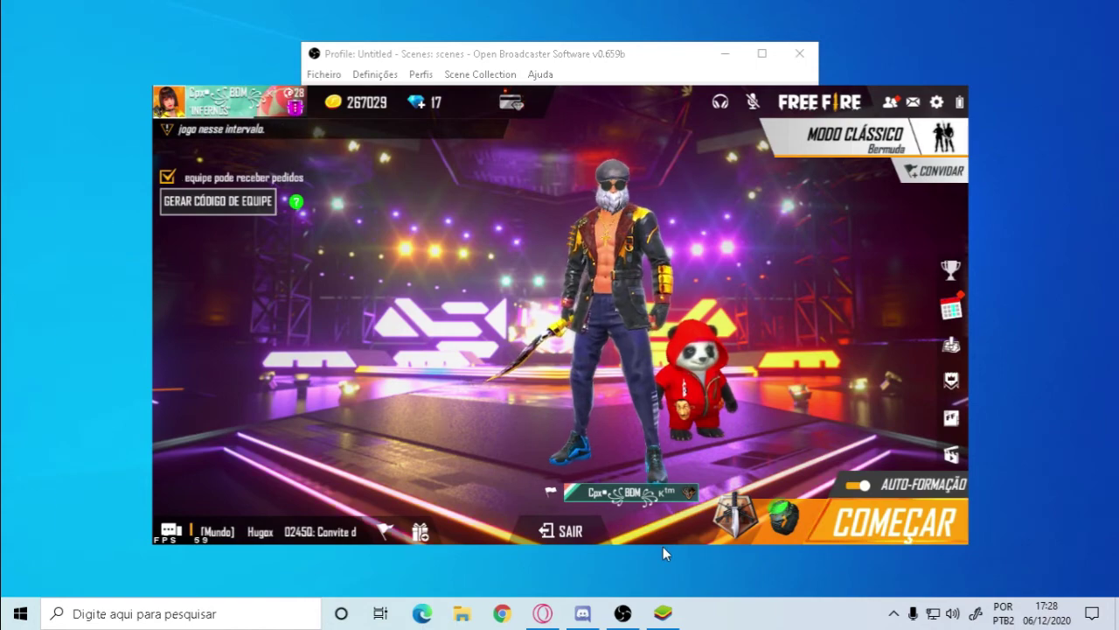
click(663, 613)
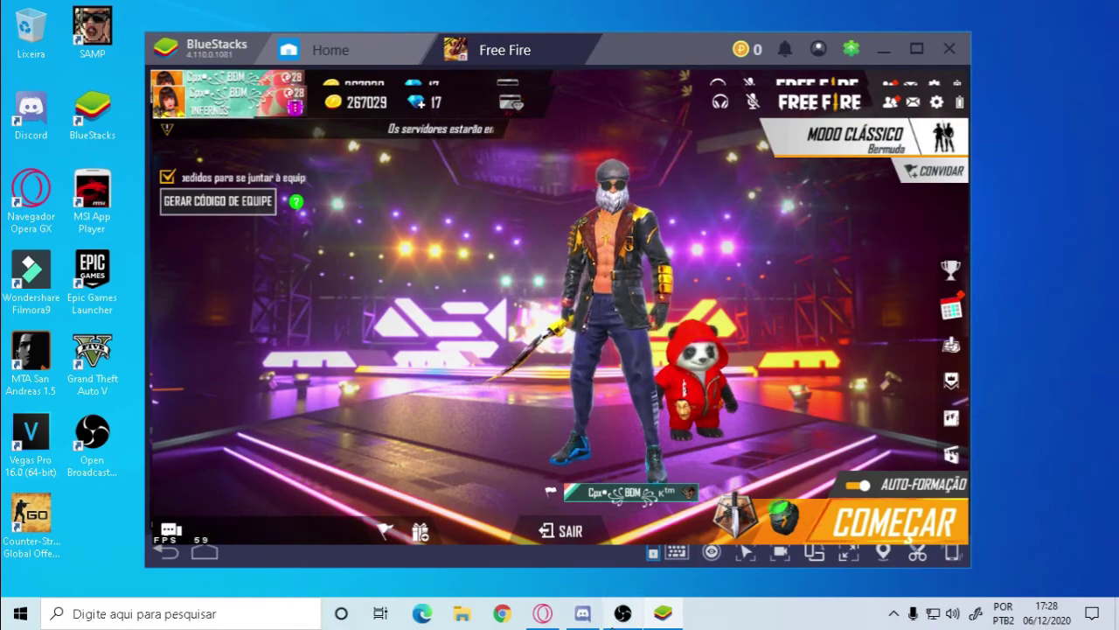
mouse_move(599, 625)
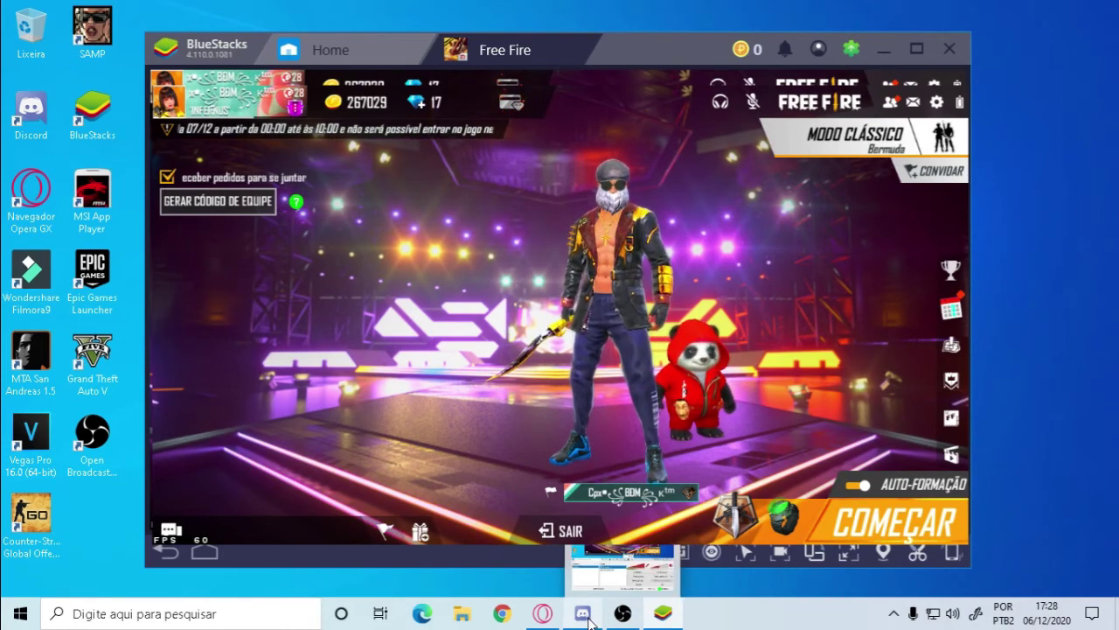
click(623, 567)
click(1047, 14)
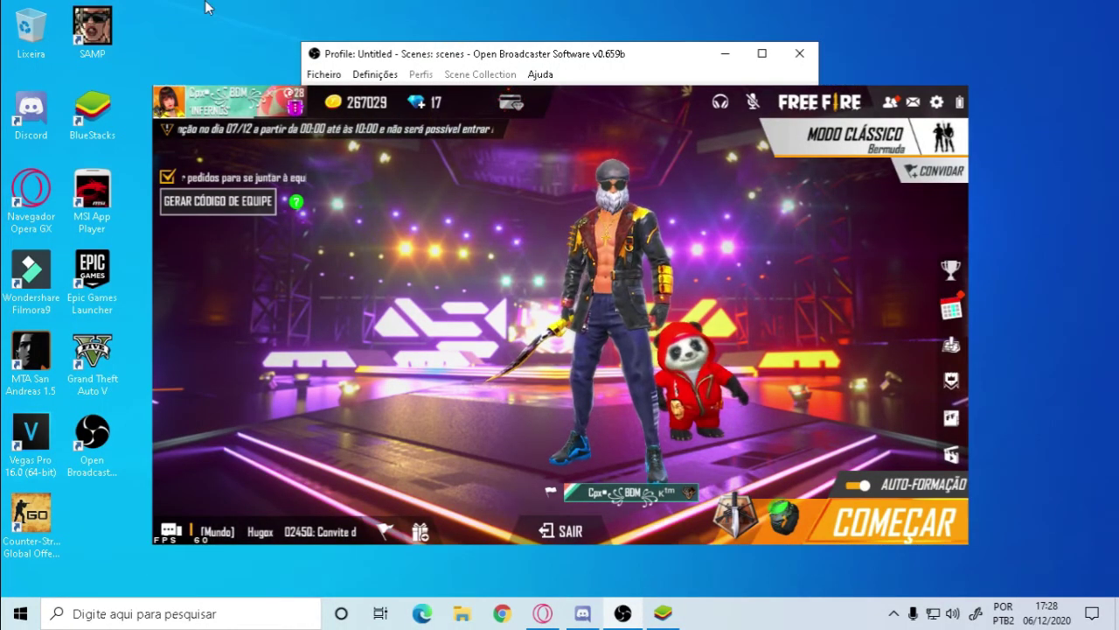
right_click(114, 10)
click(49, 49)
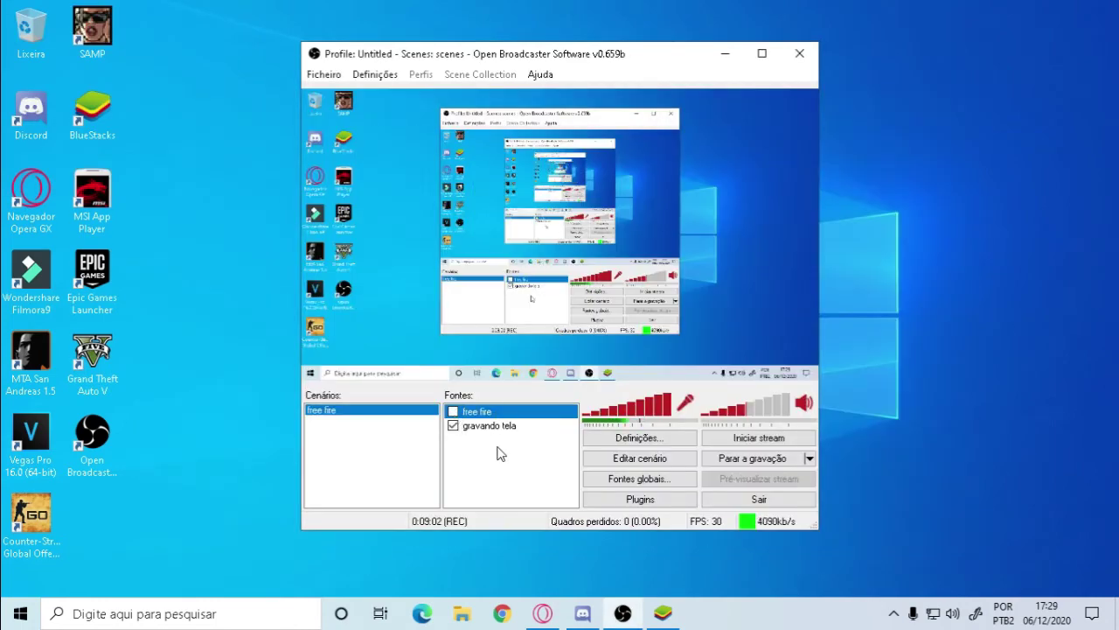
right_click(506, 451)
mouse_move(547, 455)
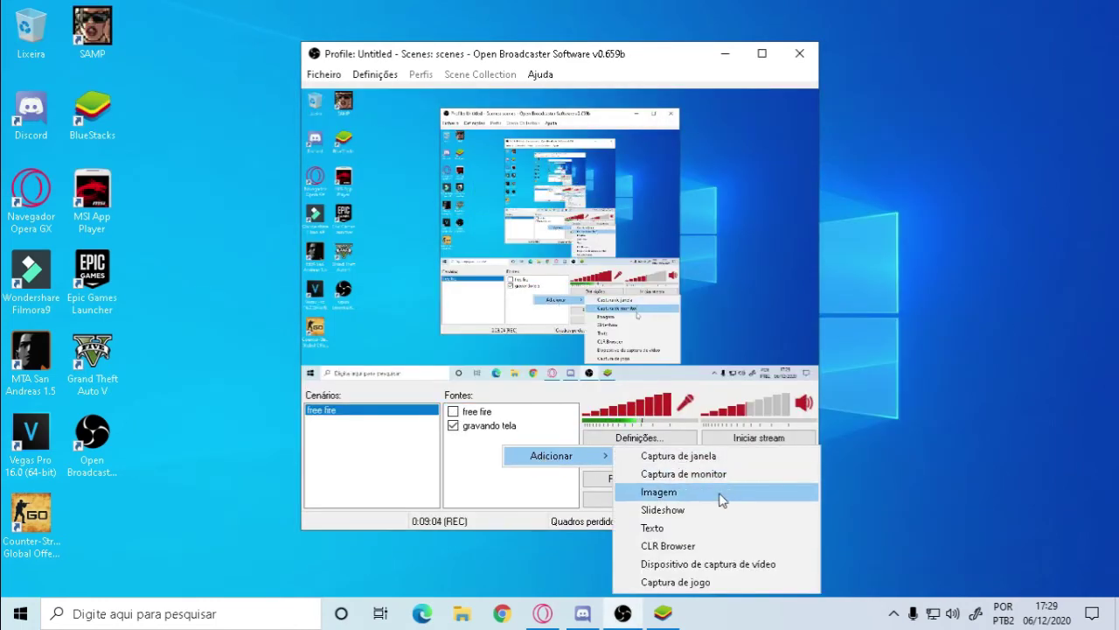
click(698, 528)
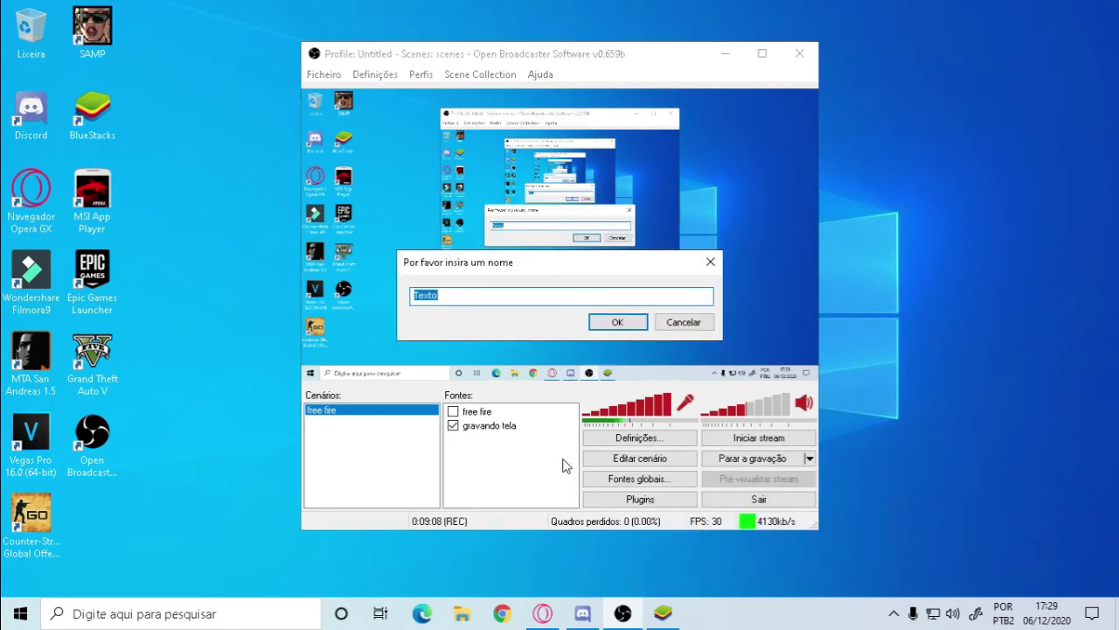
key(Return)
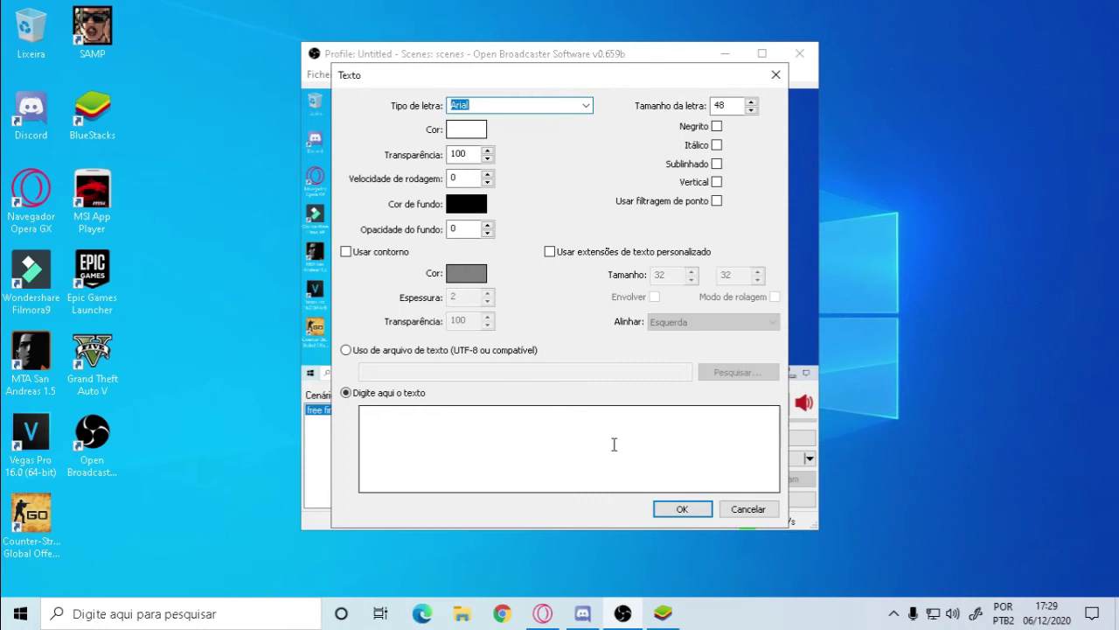
click(776, 74)
Add a text source named "metas" to the free fire scene and set its font to Impact
right_click(500, 443)
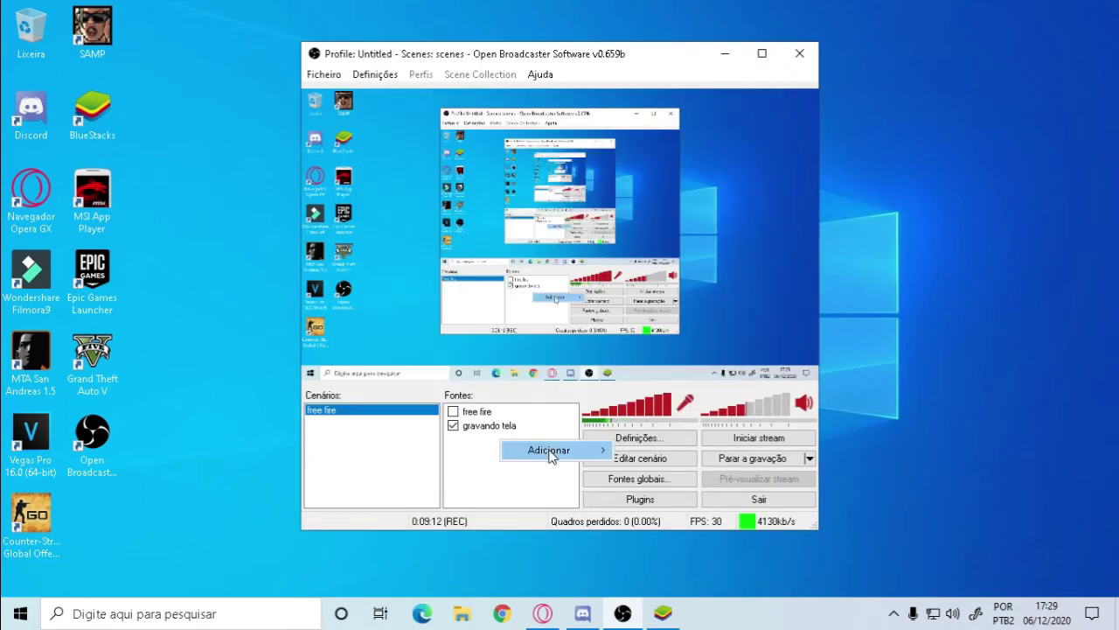
mouse_move(560, 449)
click(679, 527)
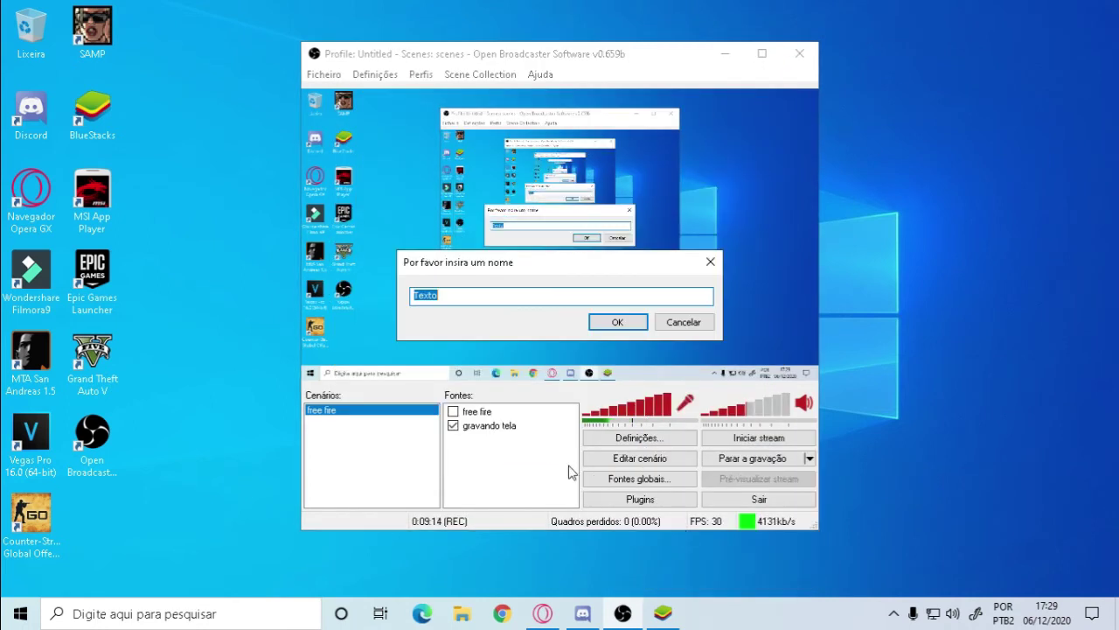
text(meta)
key(Return)
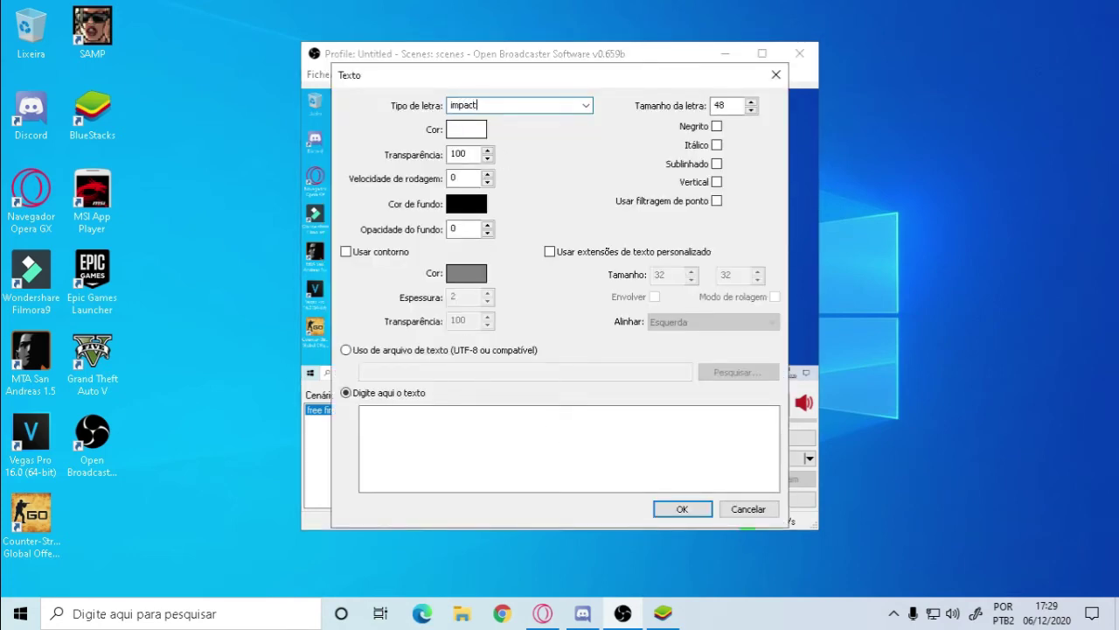
text(impact)
key(Return)
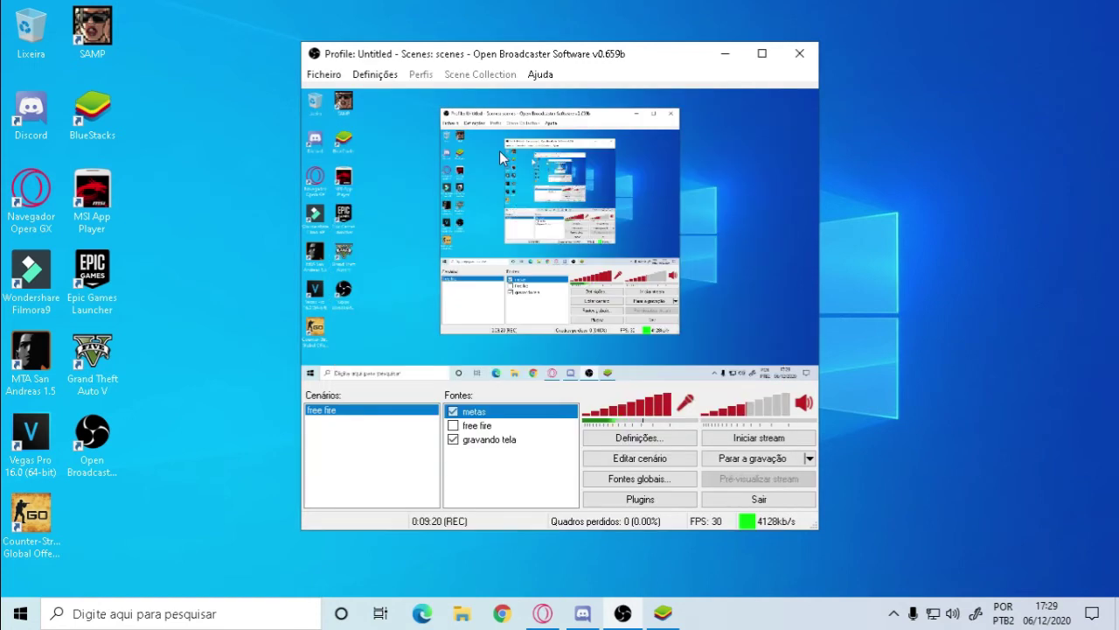
Set the metas source's text to "META DE 500 INSCRITOS E 10 LIKES!" and accept its settings
double_click(475, 409)
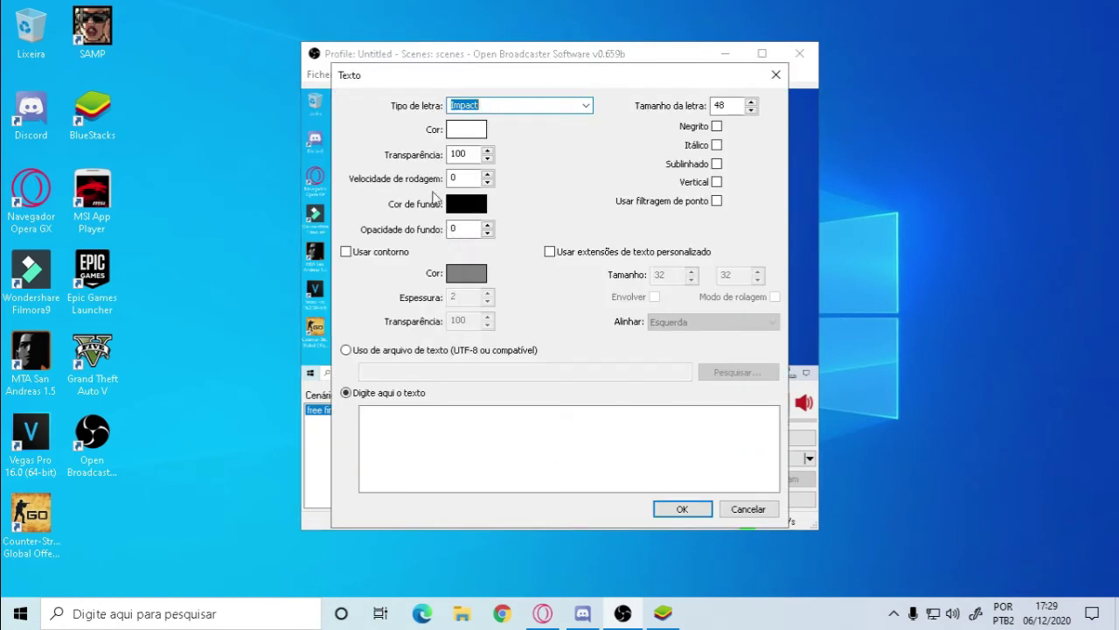
click(486, 423)
text(M)
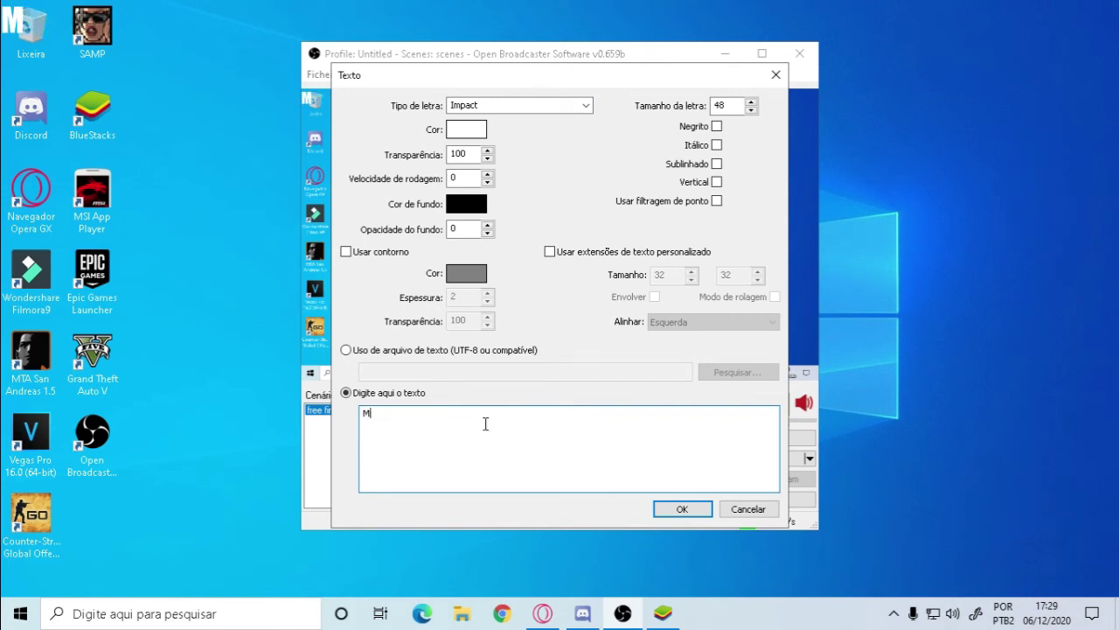
text(EtMETA DE 500 INSCRITOS E 10 LIKES!)
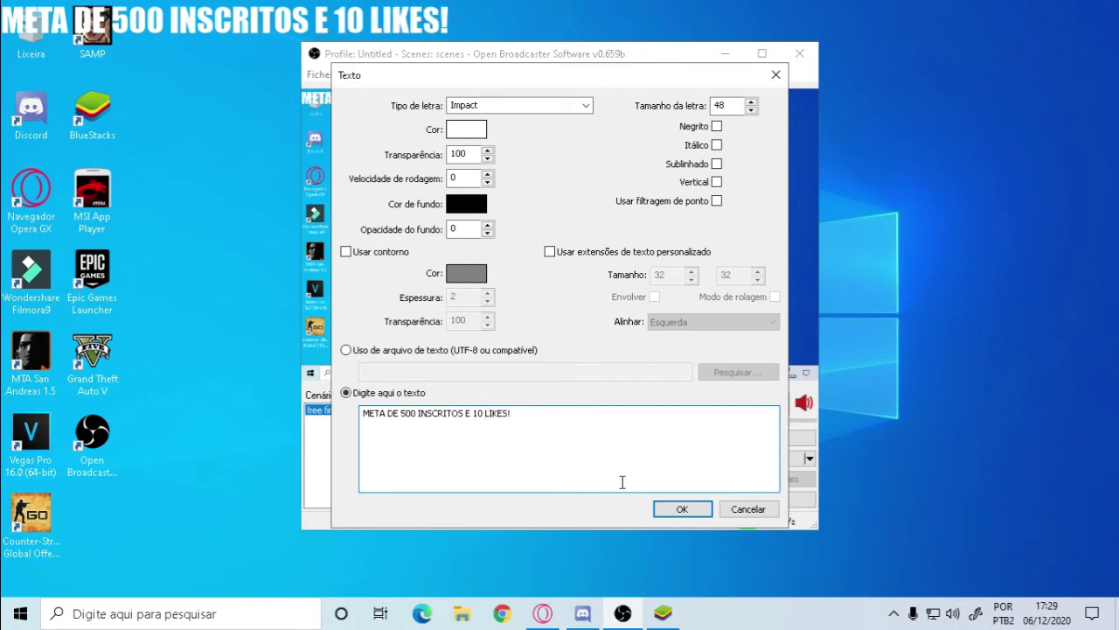
click(682, 509)
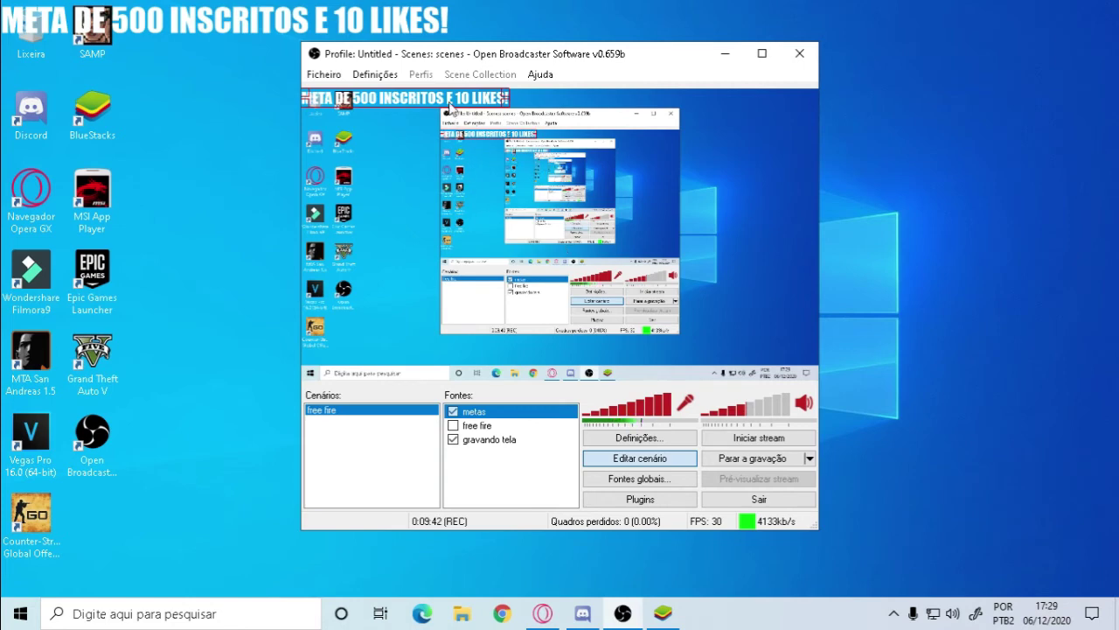
In scene editing mode, enlarge the goal text and place it just above the captured taskbar in the preview
drag(449, 105, 698, 342)
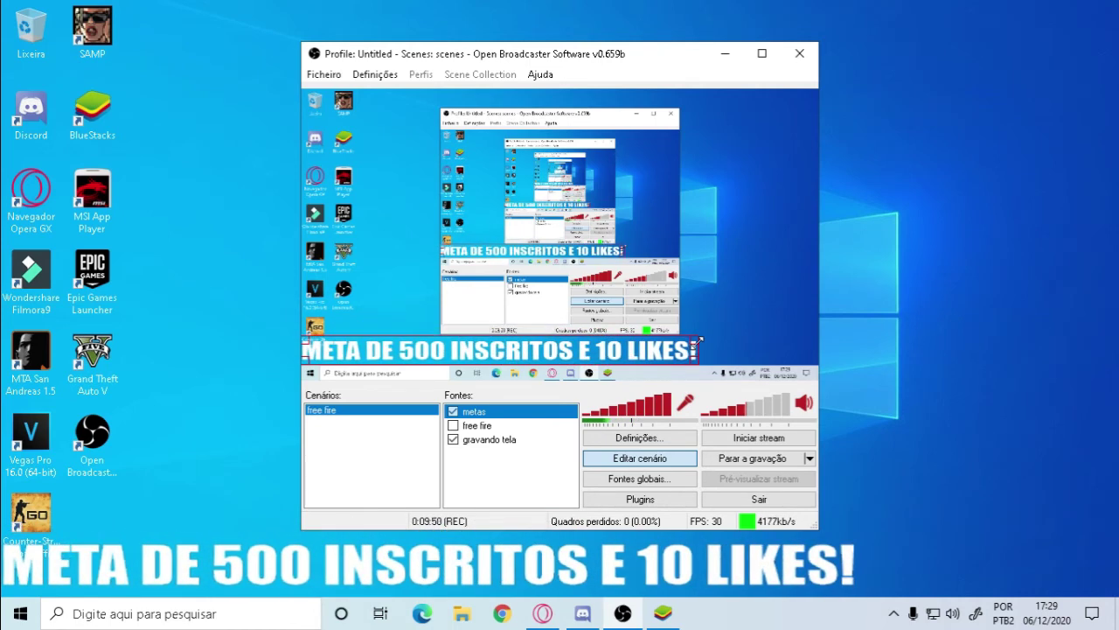
drag(596, 352, 646, 109)
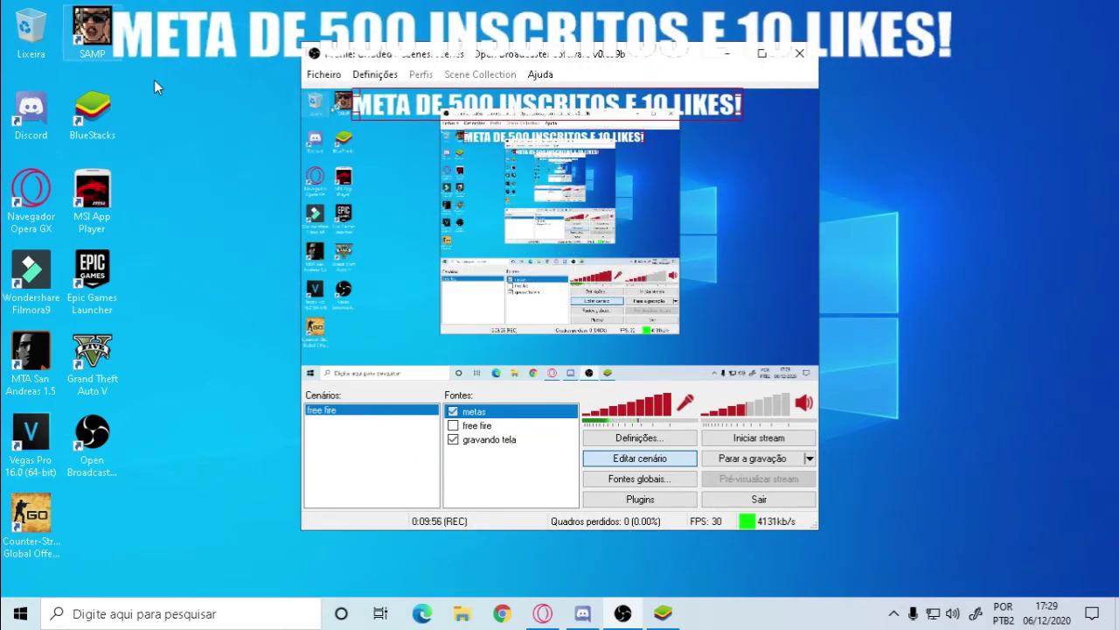
drag(495, 120, 452, 368)
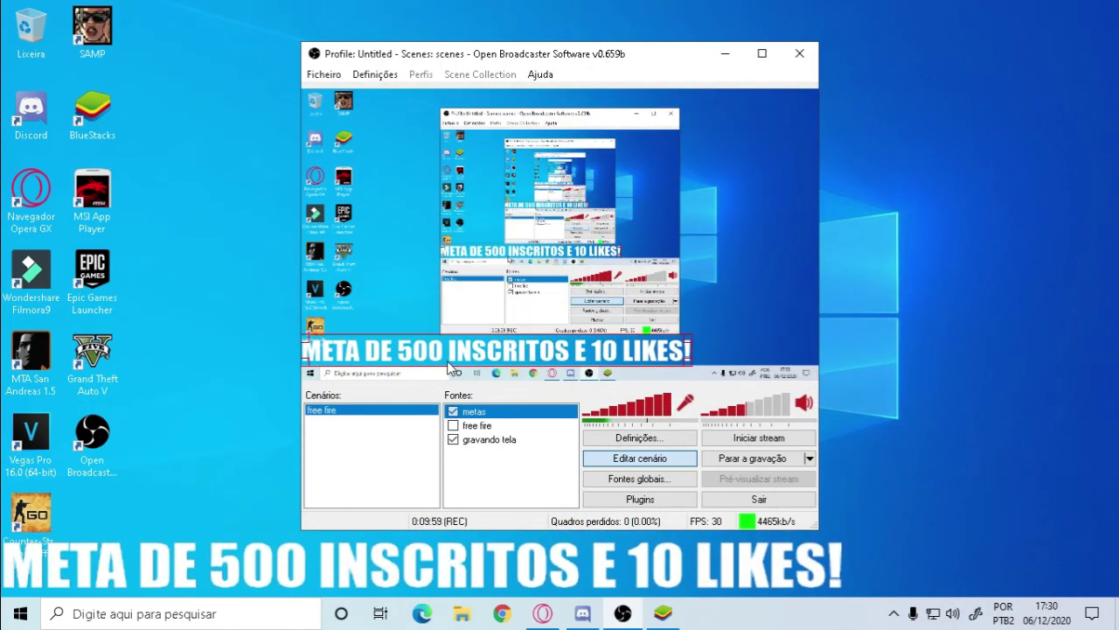
right_click(516, 486)
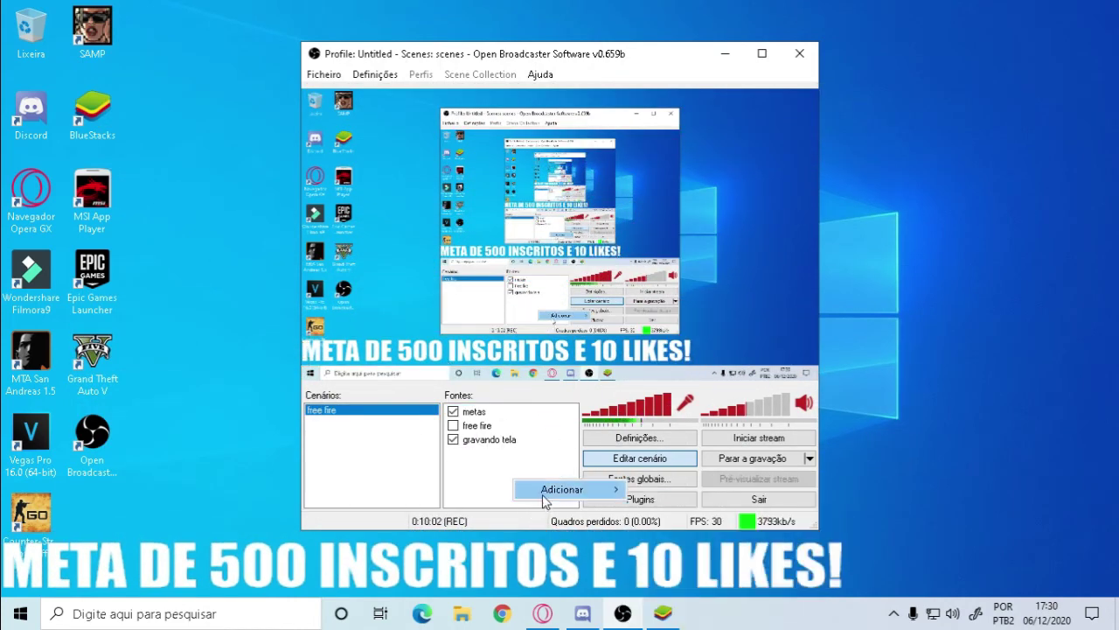
mouse_move(577, 493)
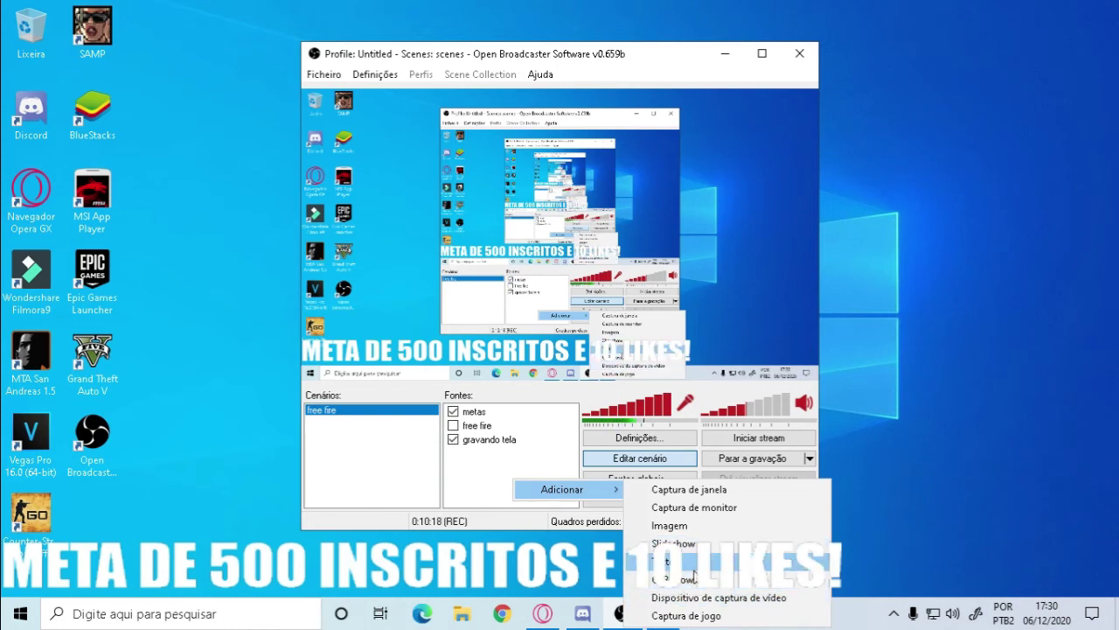
click(491, 477)
Shift the goal text sideways so it sits roughly centred above the captured taskbar
click(536, 357)
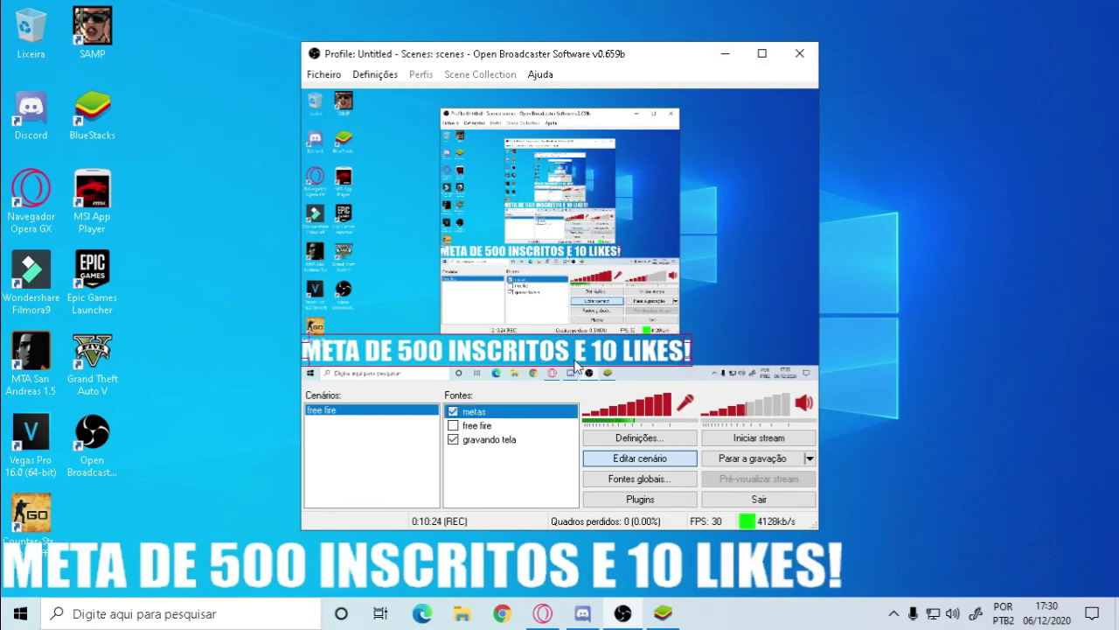
click(576, 365)
click(576, 353)
drag(468, 358, 521, 360)
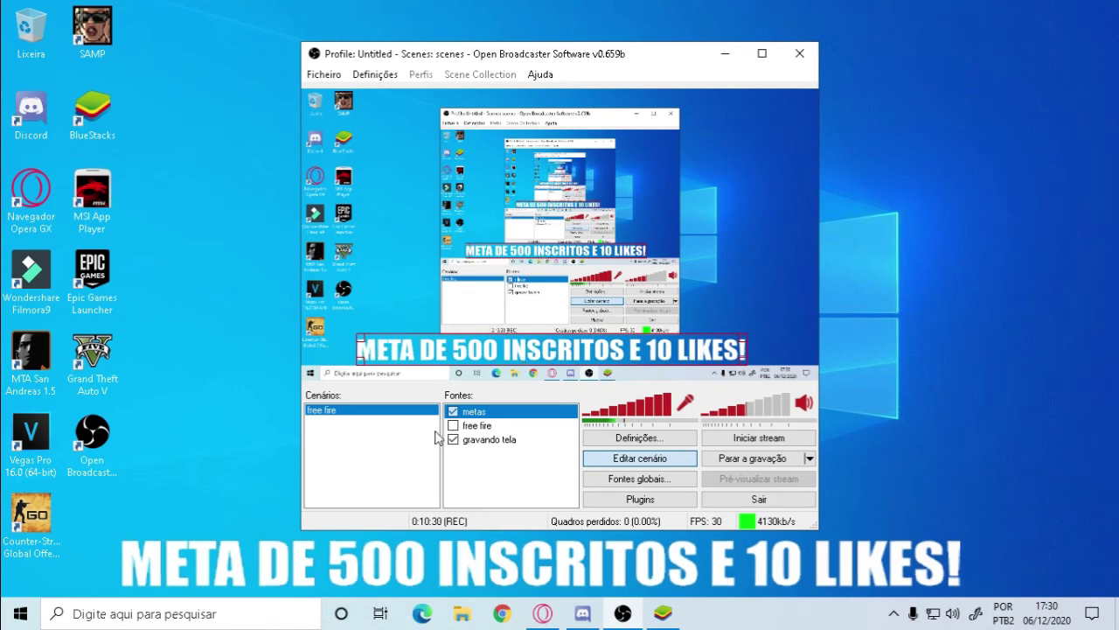
Select the gravando tela source and open the options for the scene list
right_click(358, 447)
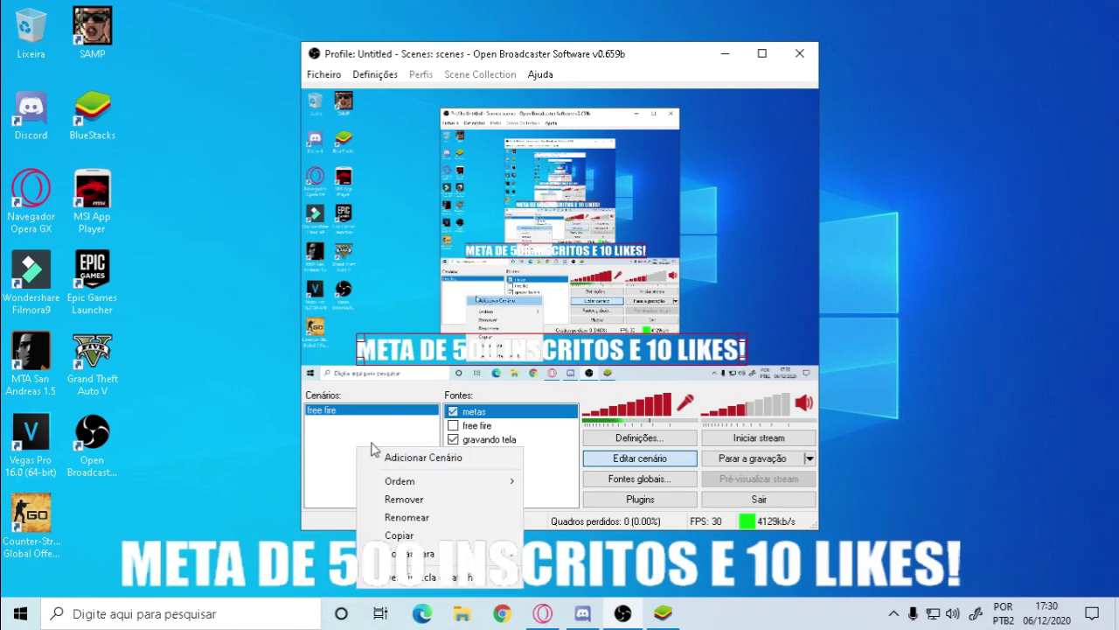
key(Escape)
click(463, 441)
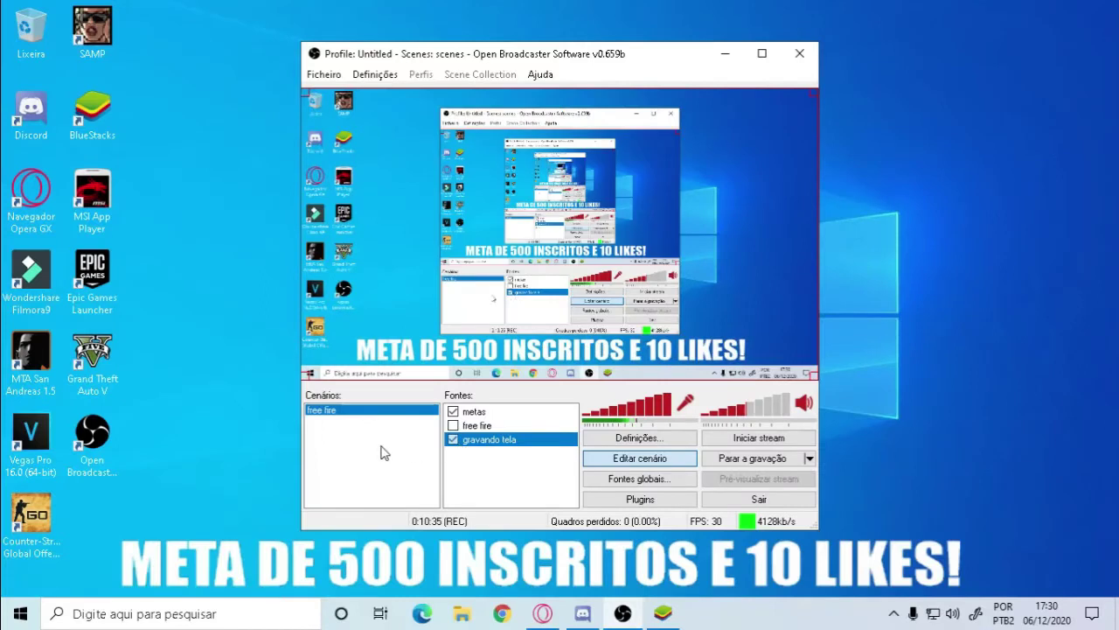
right_click(382, 452)
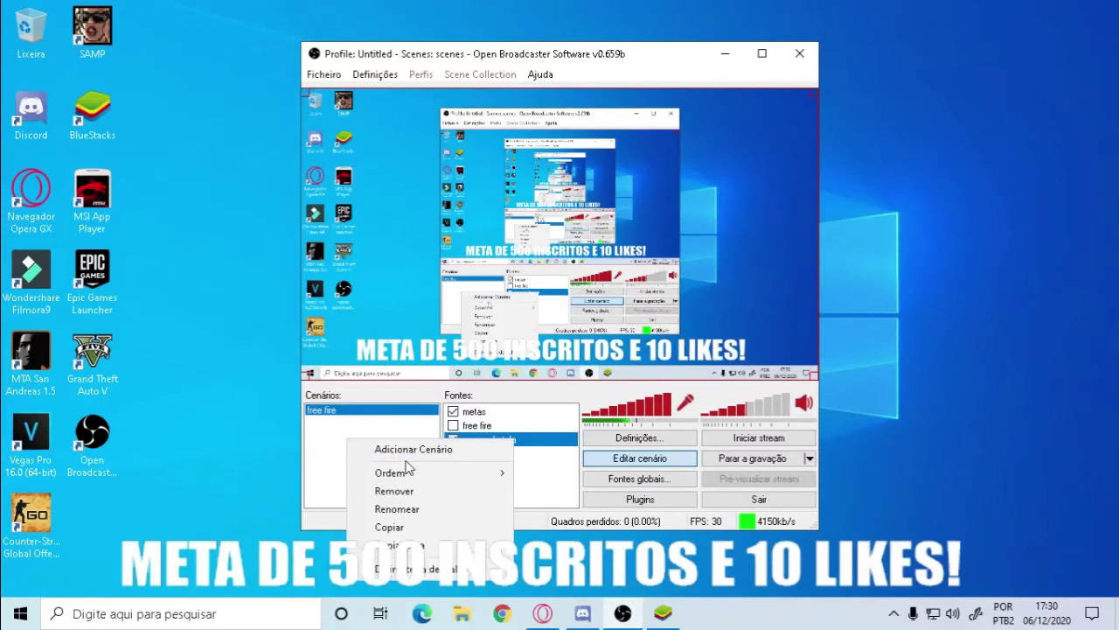